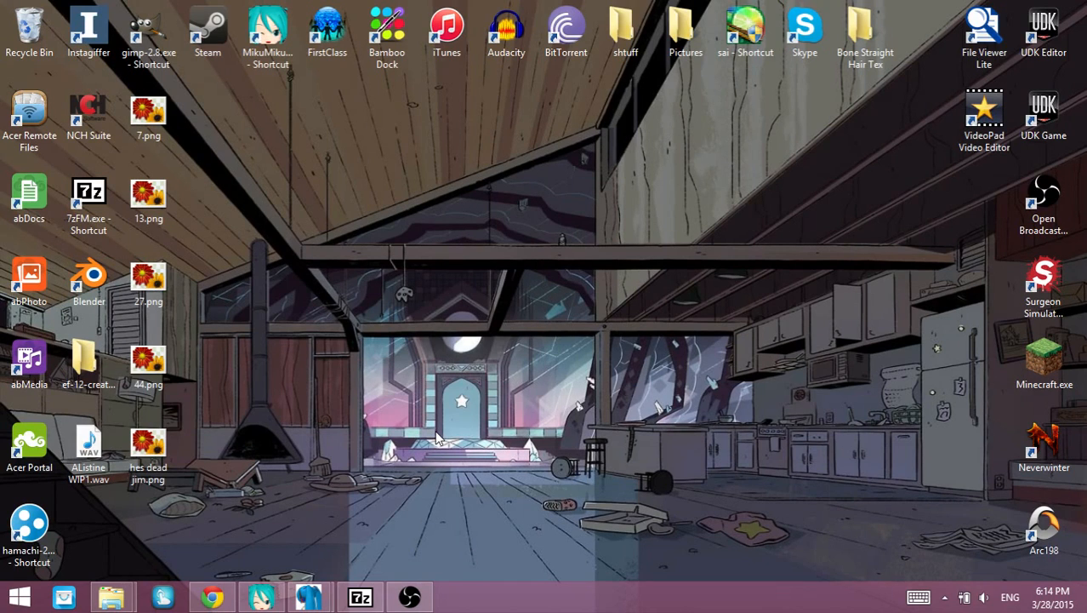
Step: Bring up the MikuMikuDance window, and switch to the VPVP download page in Chrome
mouse_move(279, 602)
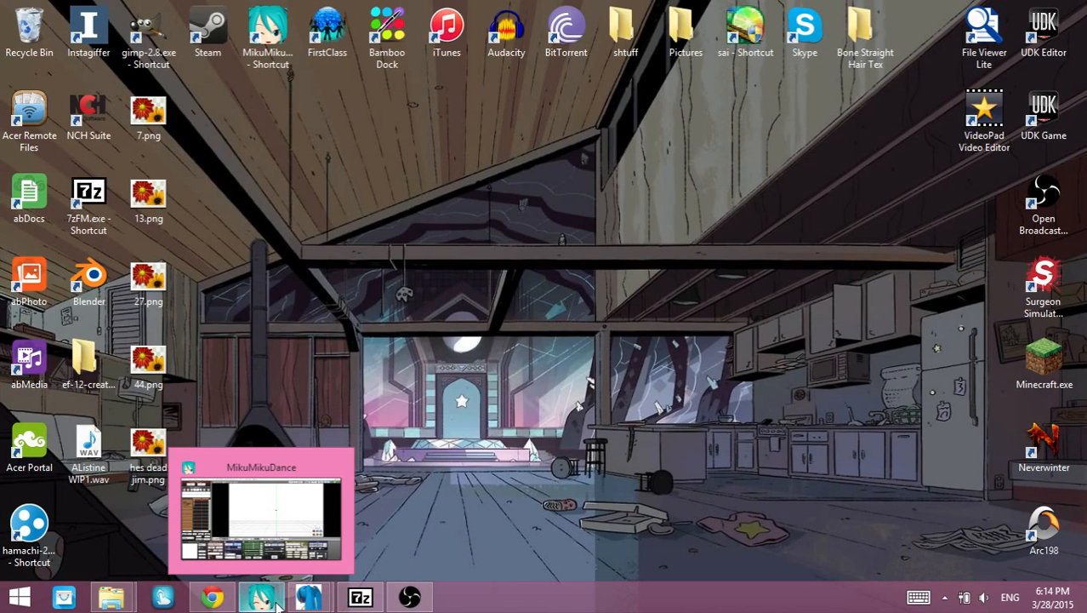
click(279, 601)
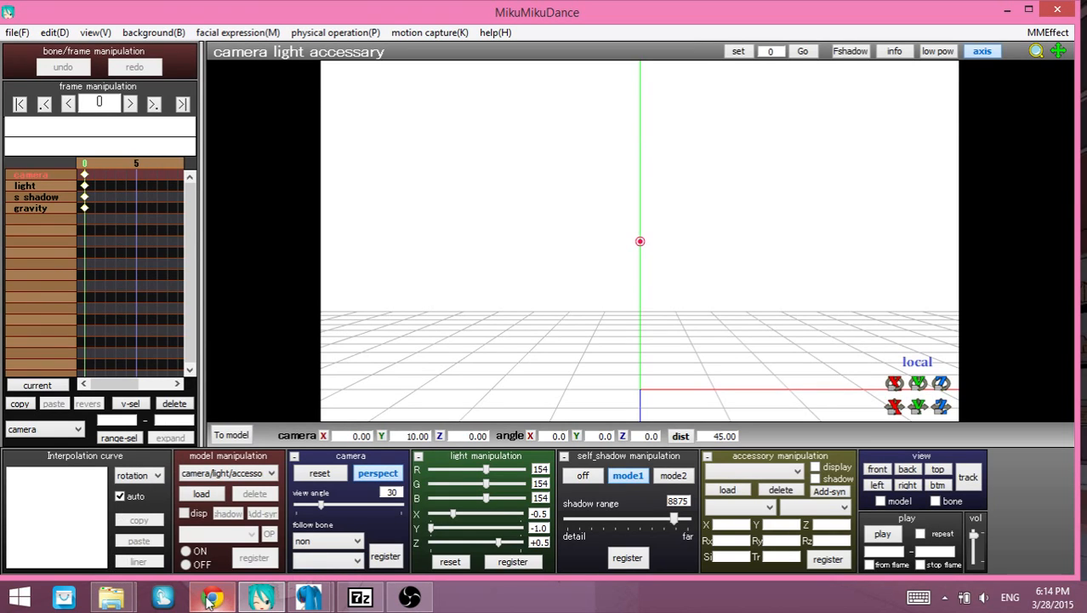
mouse_move(212, 601)
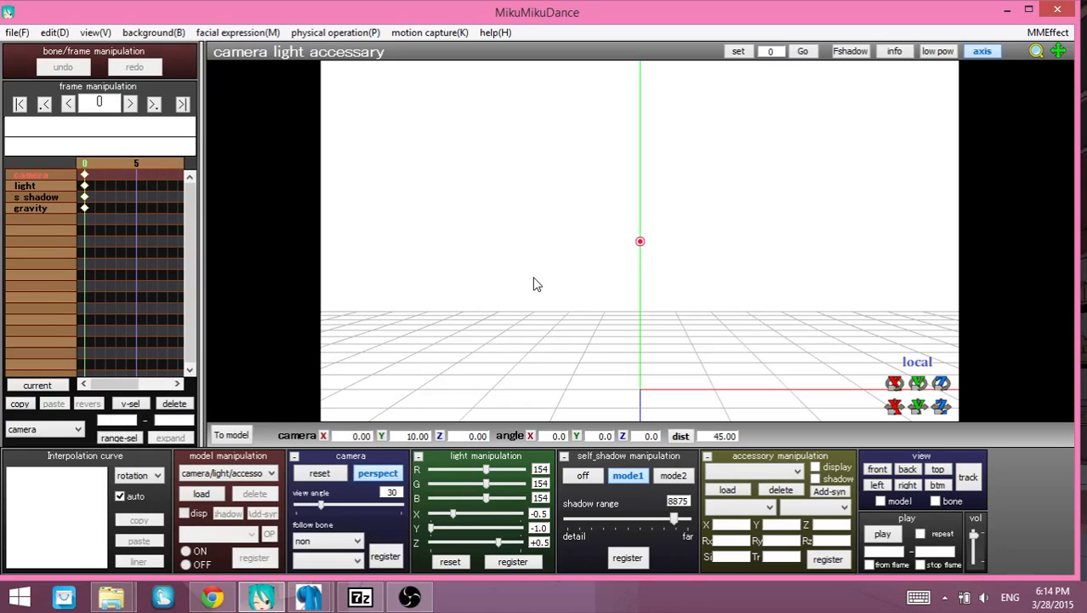
click(212, 597)
click(395, 9)
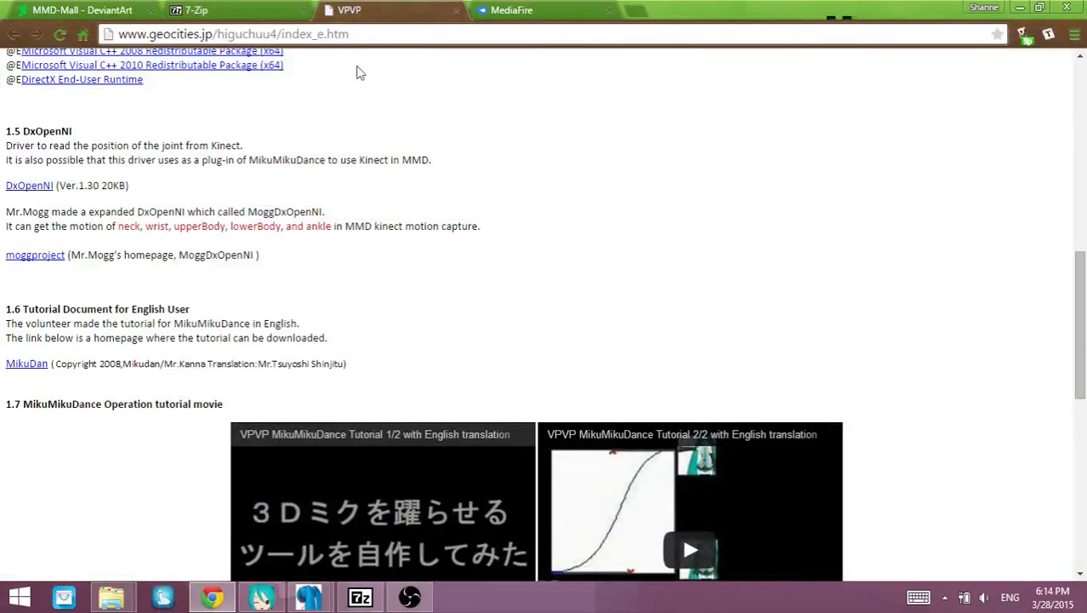
Step: Find section 1.4 on the VPVP page with the 64-bit MikuMikuDance download and its runtime packages
scroll(748, 296, down, 7)
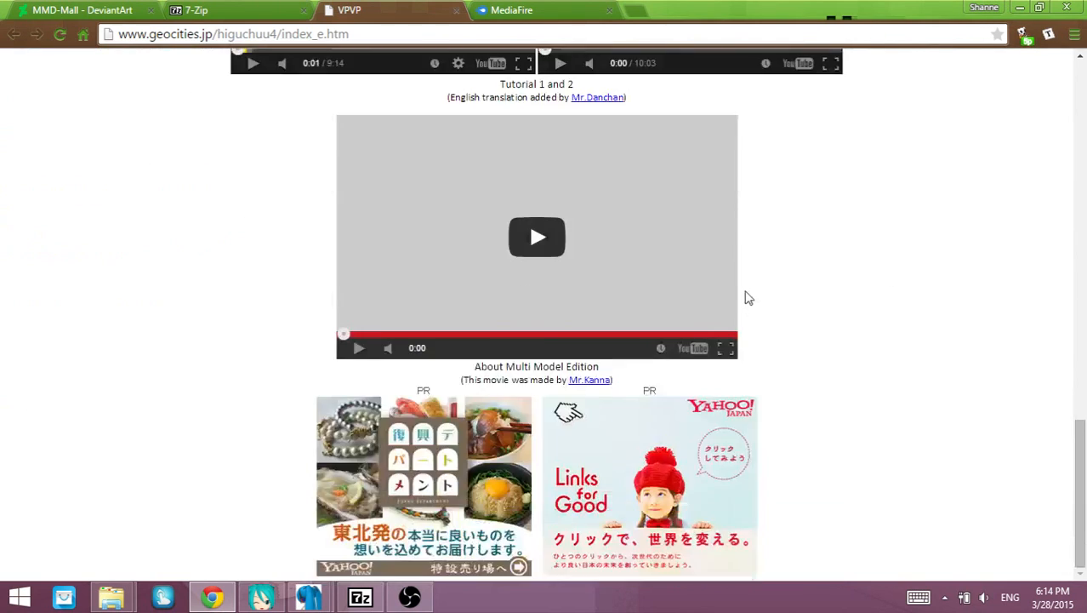
scroll(538, 355, up, 9)
scroll(503, 344, down, 2)
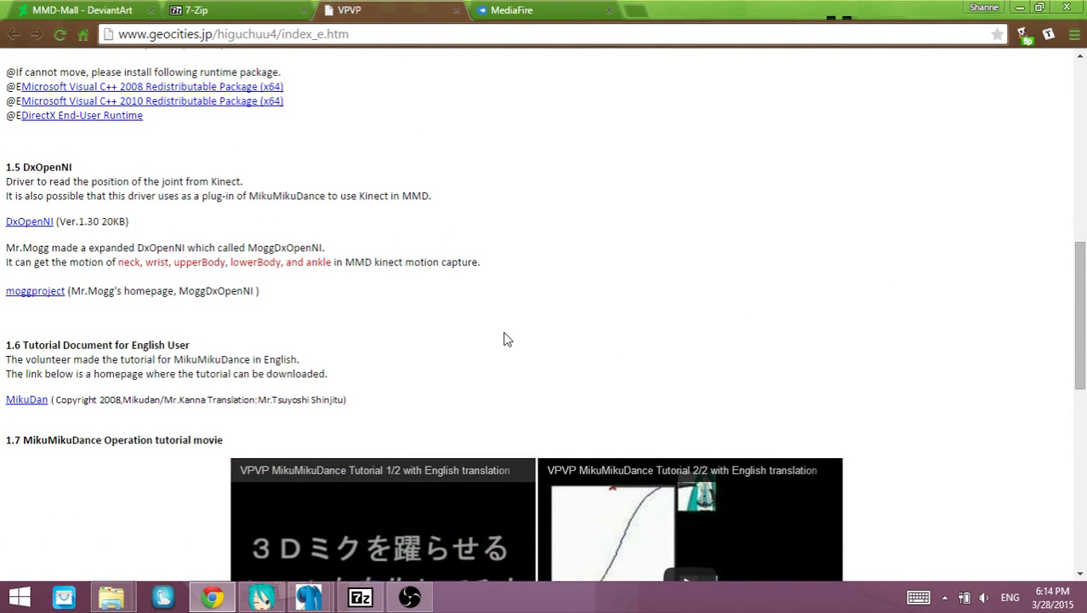
scroll(504, 340, up, 1)
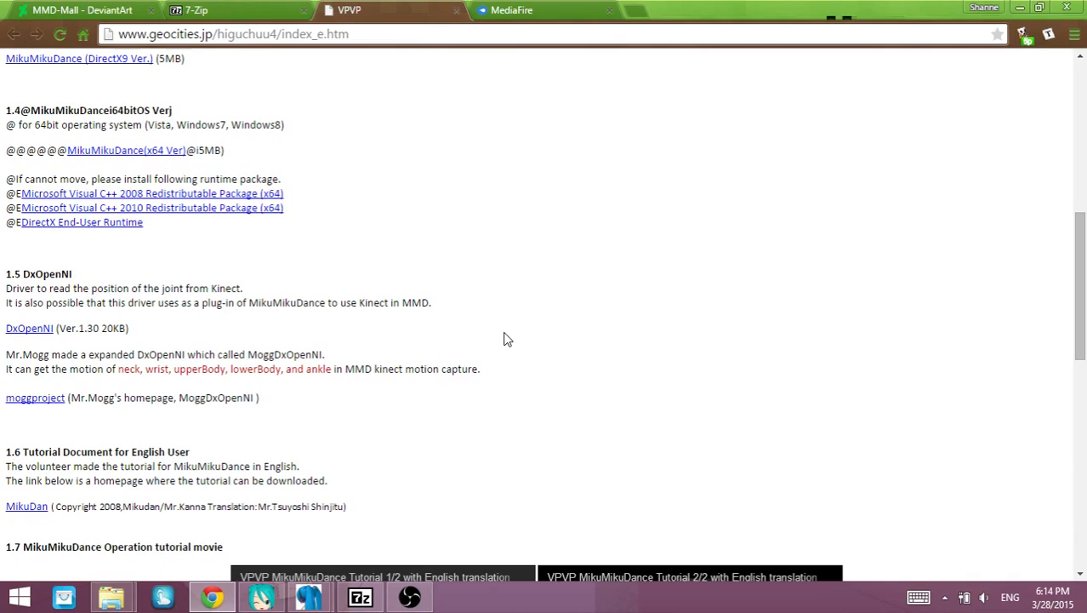
scroll(503, 340, up, 1)
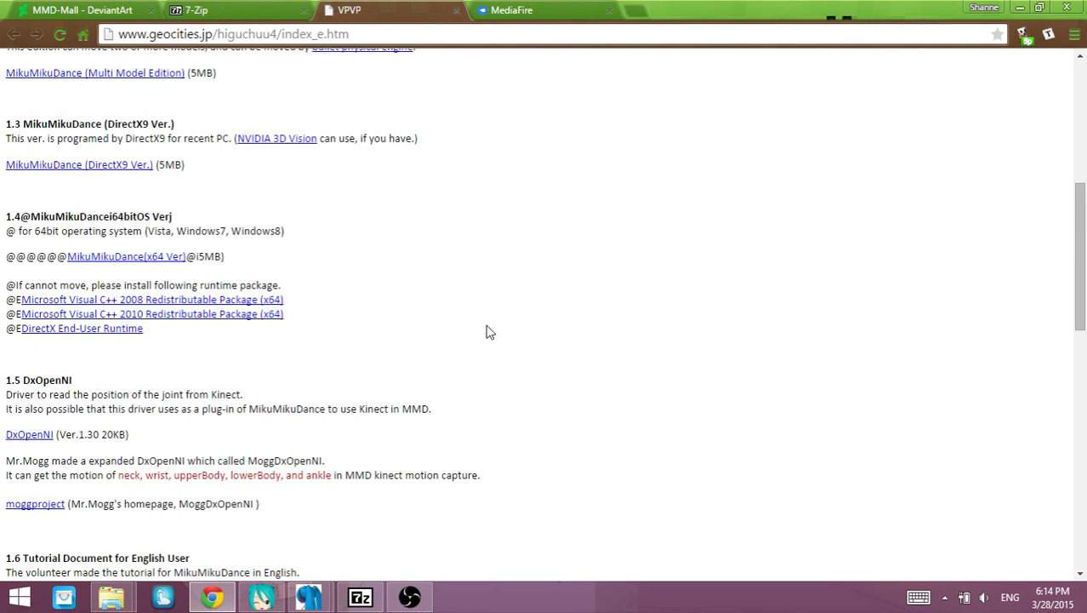
drag(5, 226, 381, 257)
click(380, 258)
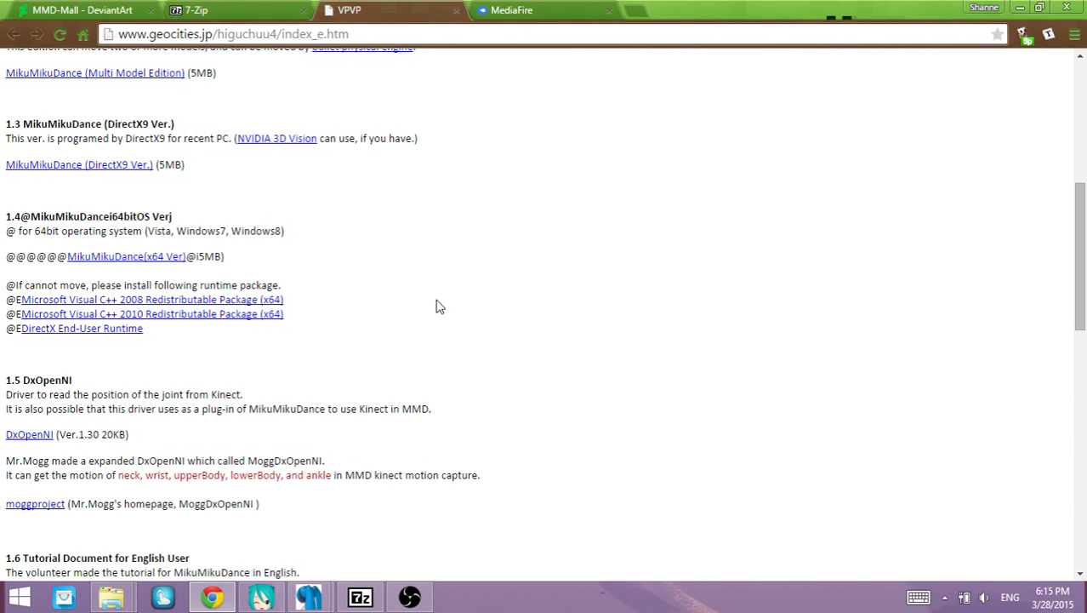
Step: Switch to the 7-Zip website and read through its home page, including downloads and main features
click(215, 16)
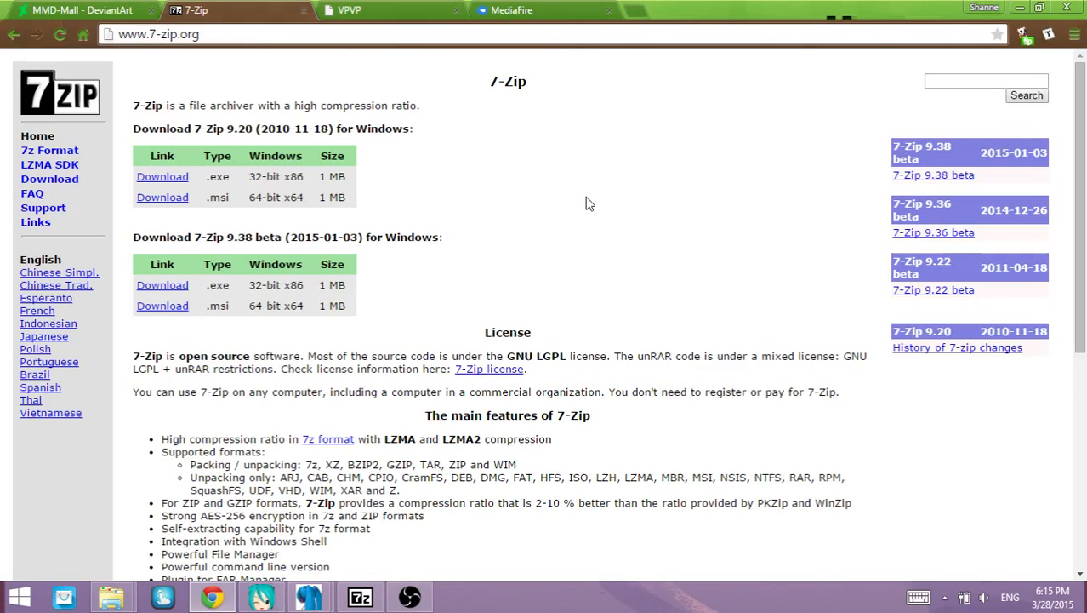
scroll(534, 242, down, 5)
scroll(551, 229, up, 4)
scroll(506, 182, down, 4)
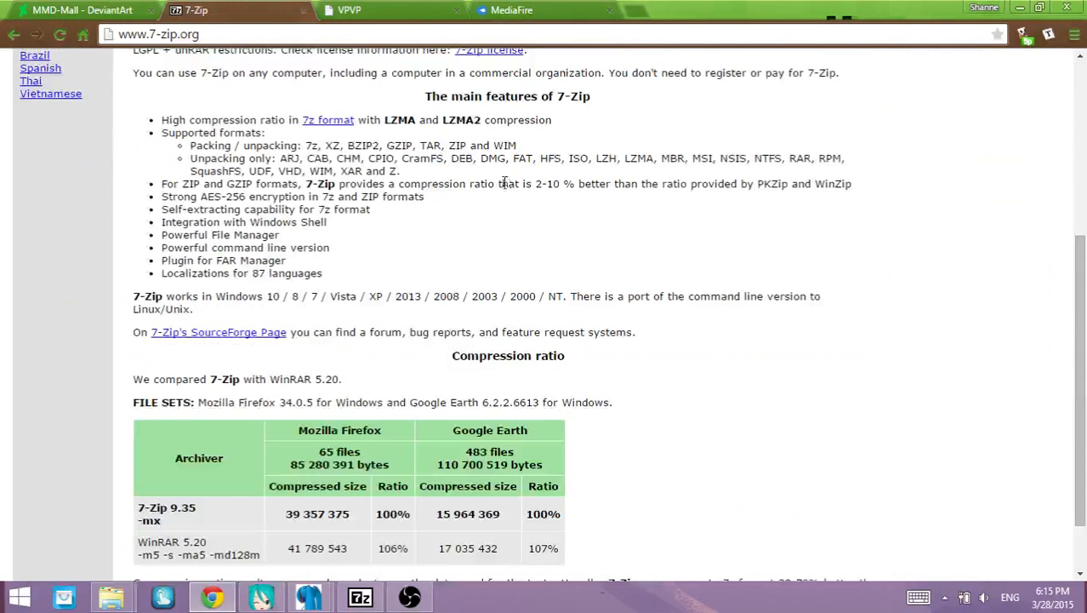
scroll(506, 182, up, 4)
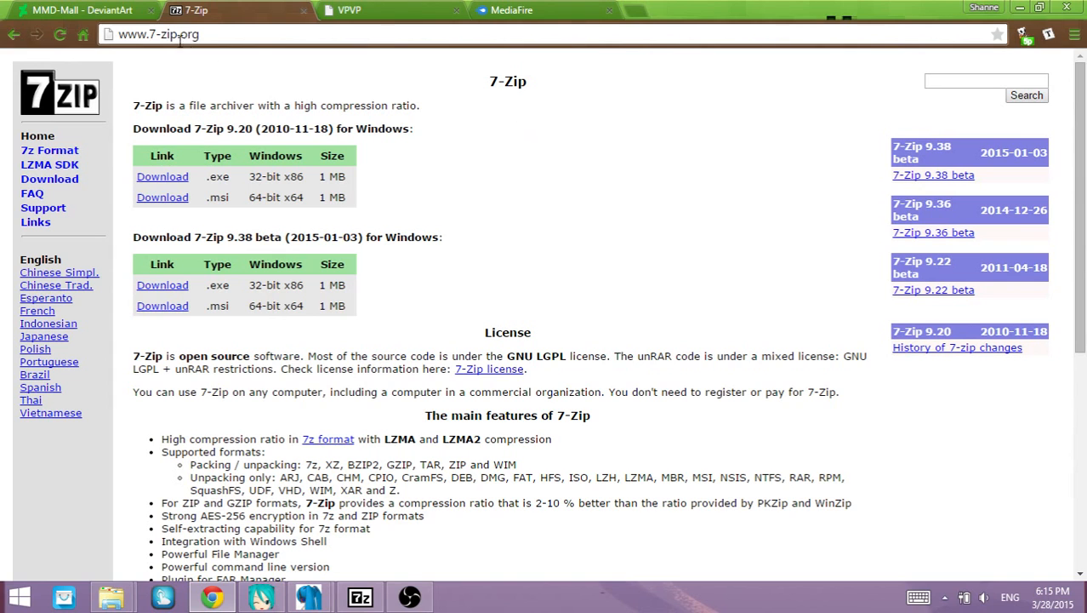
Step: Check the 7-Zip site's Download page and return to the download options on its home page
click(217, 32)
click(614, 151)
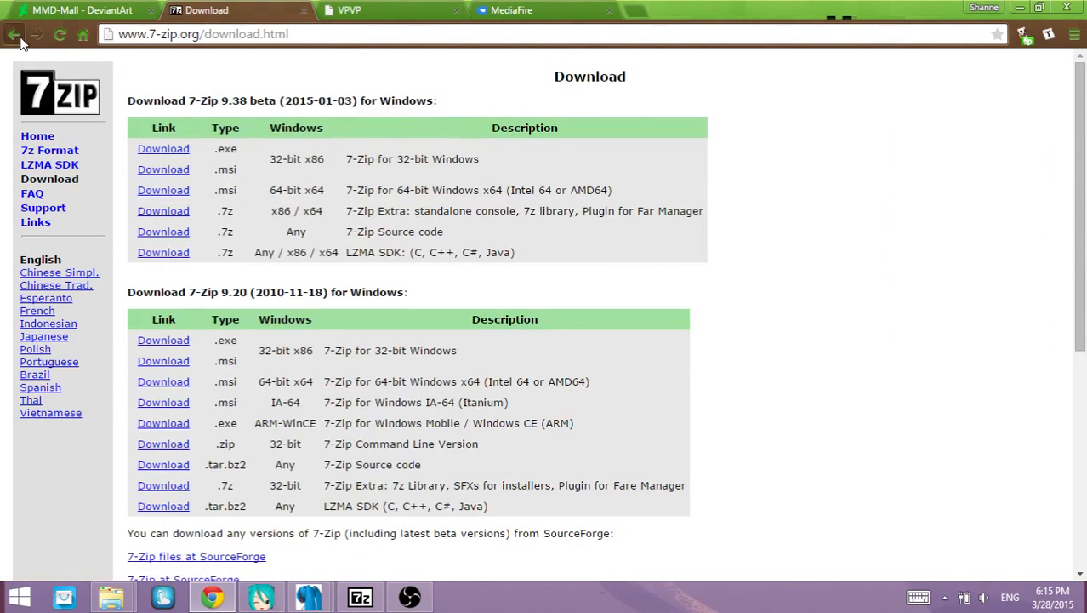
click(15, 35)
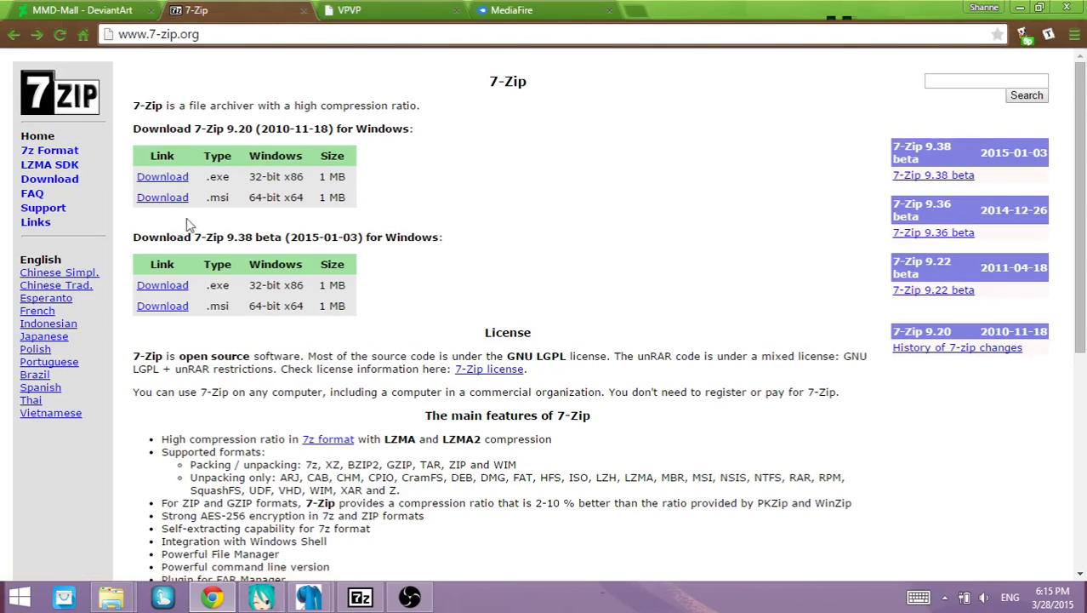
scroll(617, 272, down, 5)
scroll(545, 212, up, 5)
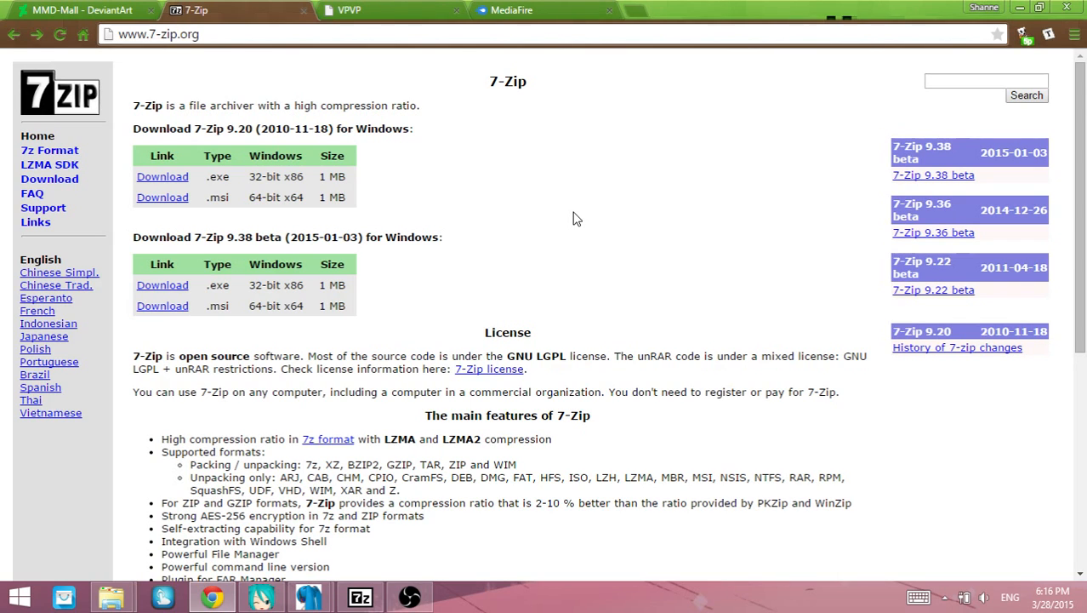
Step: Look over the open MediaFire and VPVP pages, and return to the 7-Zip page
click(538, 9)
click(434, 15)
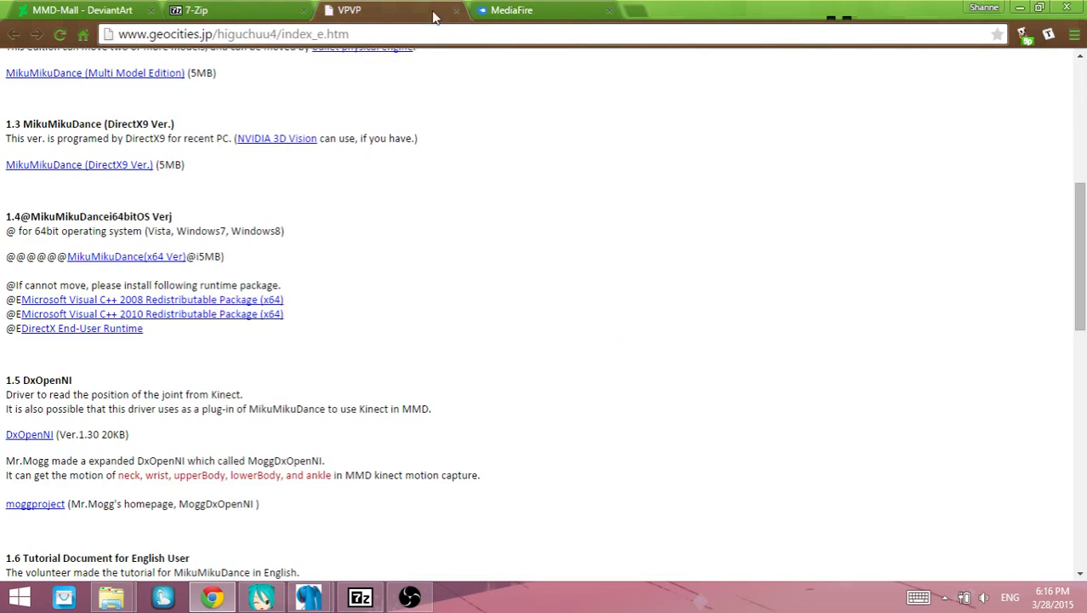
click(504, 11)
click(415, 7)
click(244, 10)
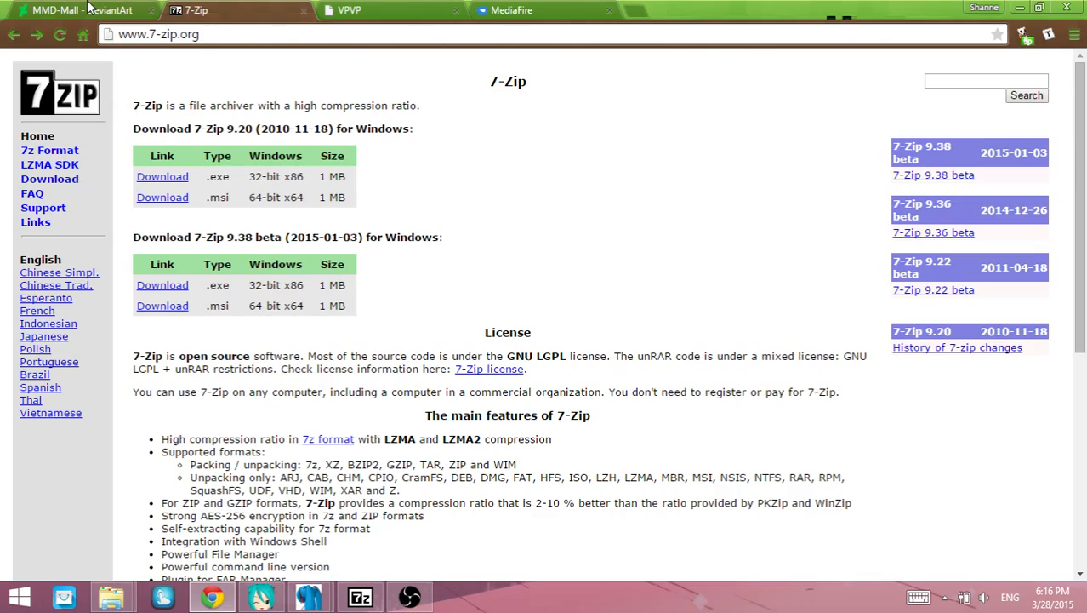
Step: Switch to the MMD-Mall DeviantArt group and look over the rules on its home page
click(89, 9)
scroll(196, 338, down, 3)
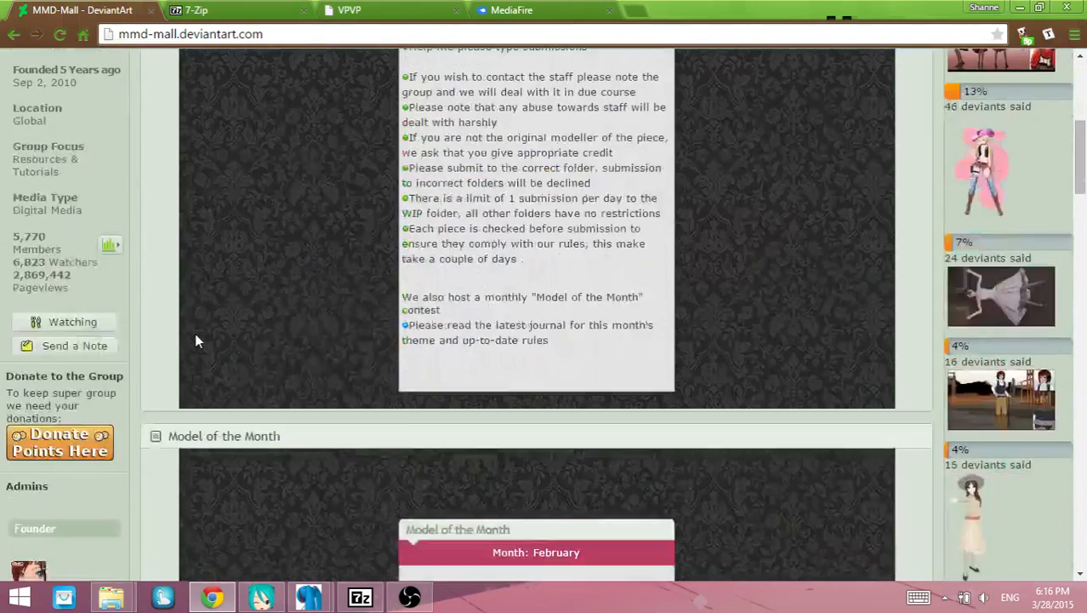
scroll(196, 338, up, 3)
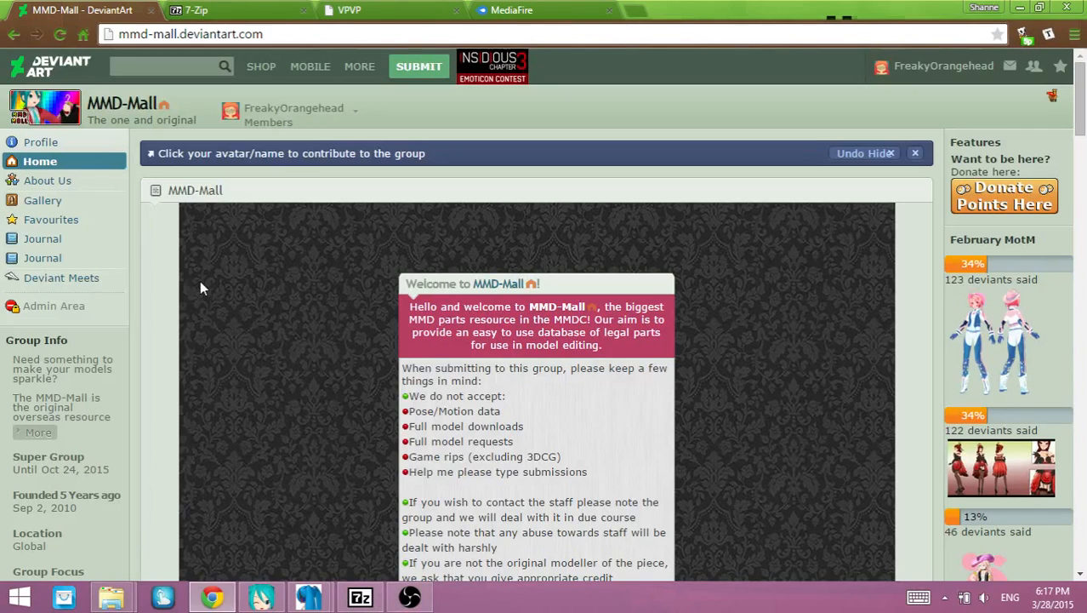
Step: Open the MMD-Mall gallery and browse its model part folders, such as Bases, Hair, Head and Top and Bottom
click(68, 204)
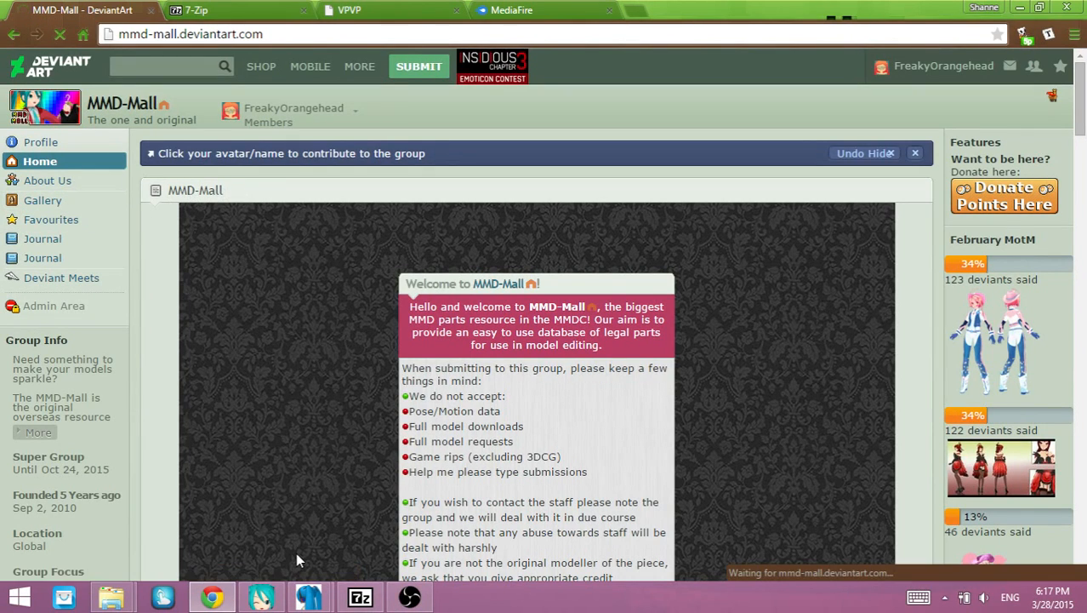
scroll(183, 412, down, 2)
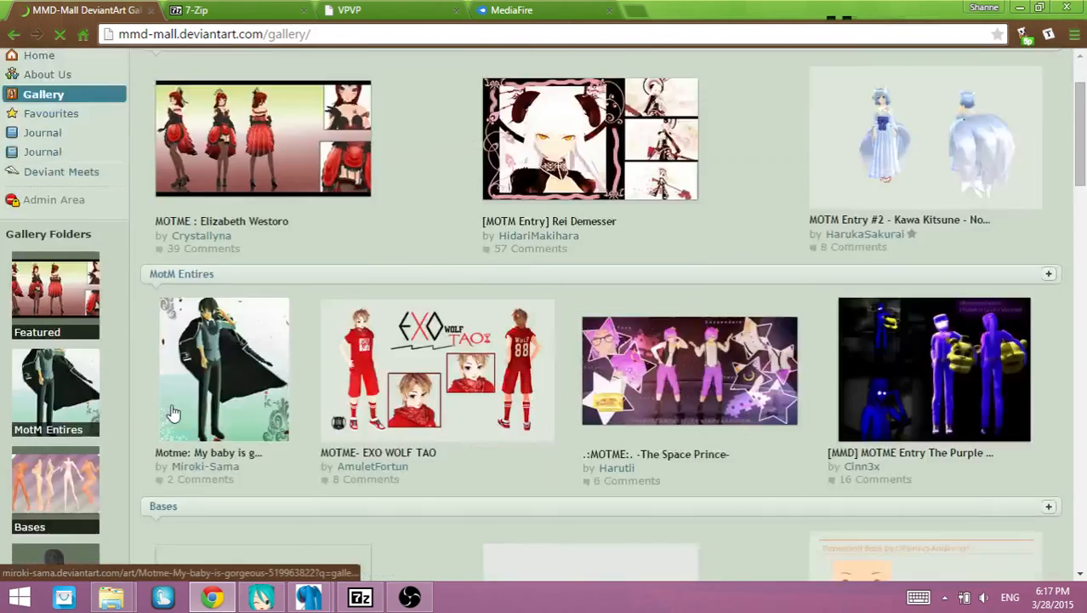
scroll(173, 412, down, 9)
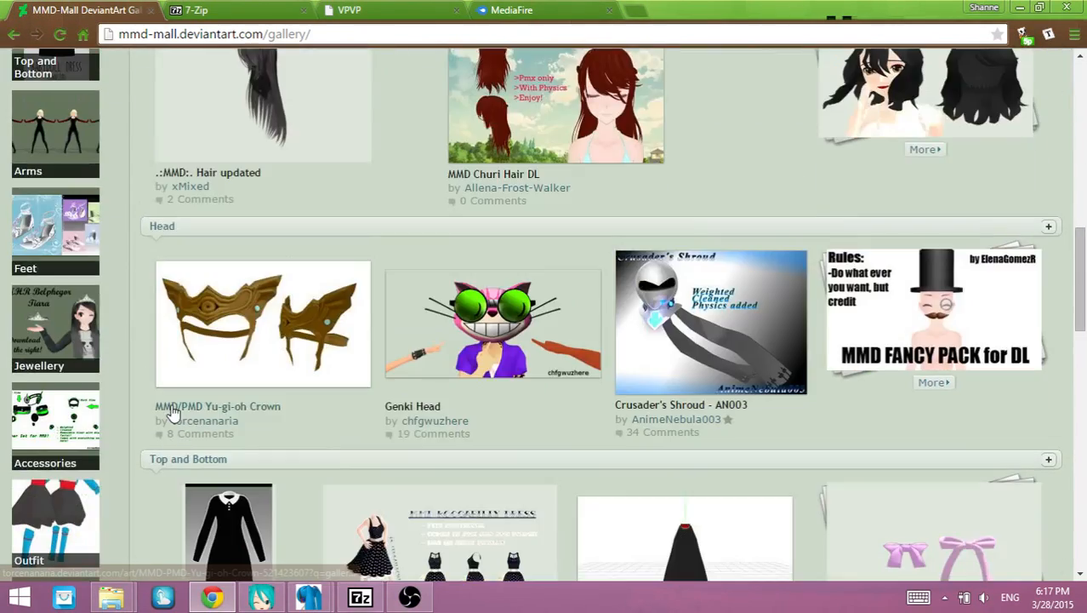
scroll(173, 413, up, 10)
scroll(68, 434, down, 1)
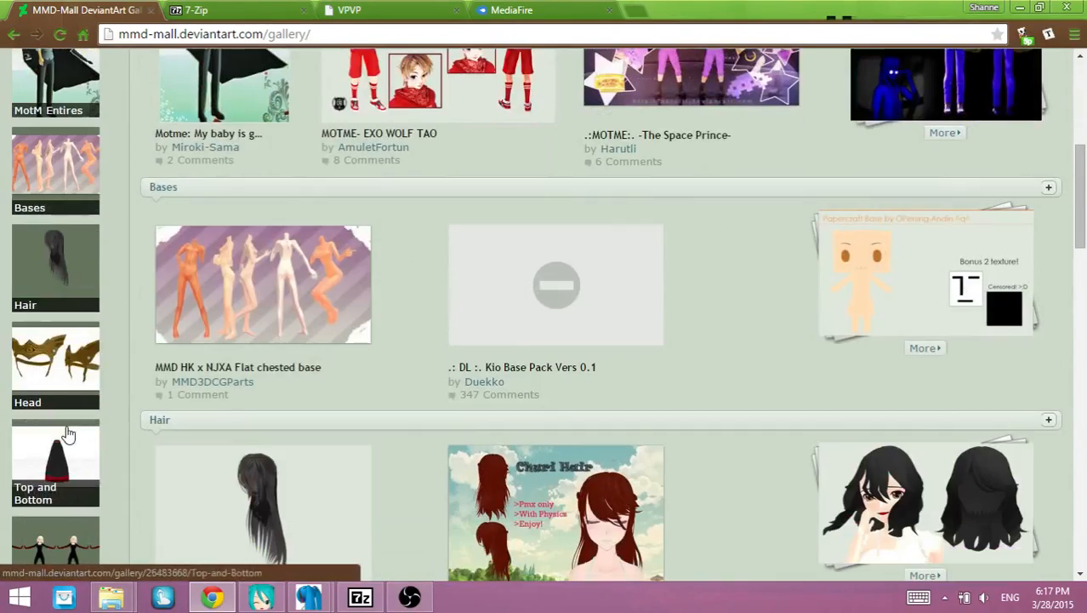
scroll(68, 433, down, 4)
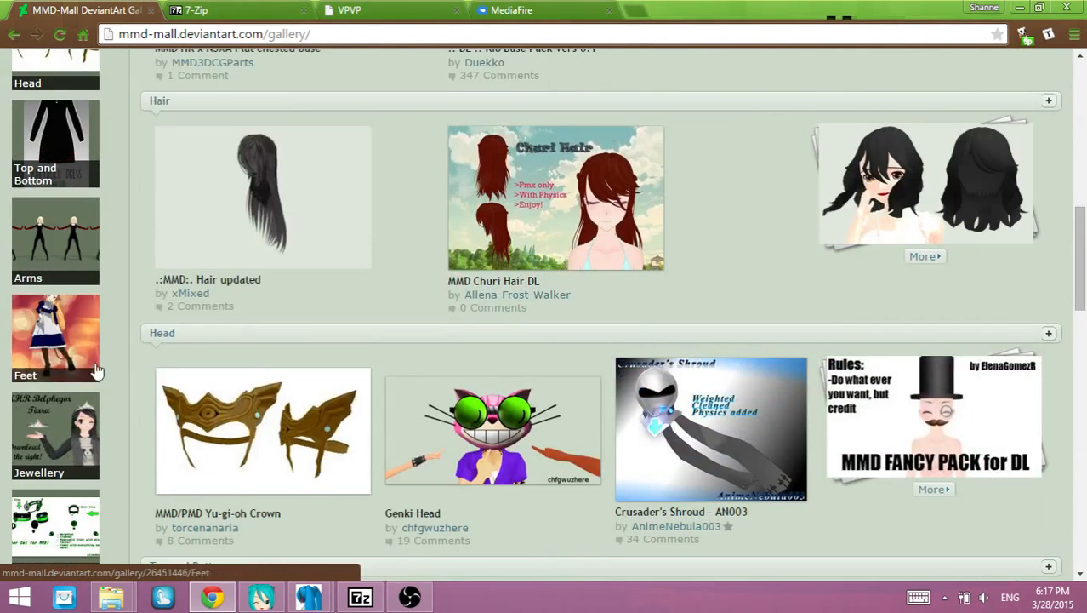
scroll(96, 371, down, 4)
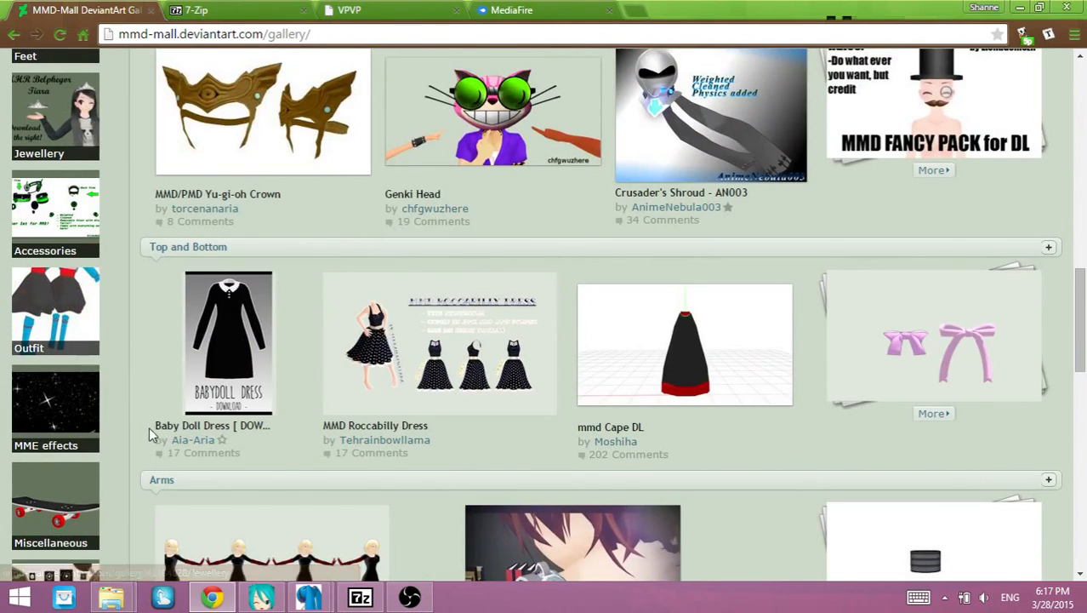
scroll(143, 439, down, 1)
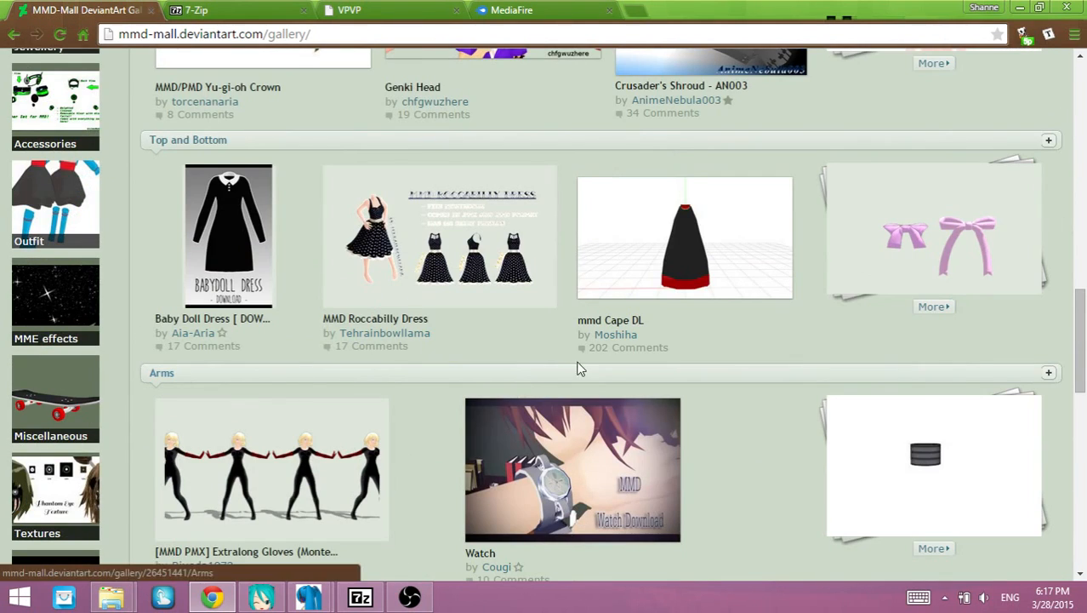
scroll(714, 359, up, 6)
Step: Minimize Chrome, check the PMX Shit folder in the 7-Zip file manager, and minimize that window too
click(1020, 7)
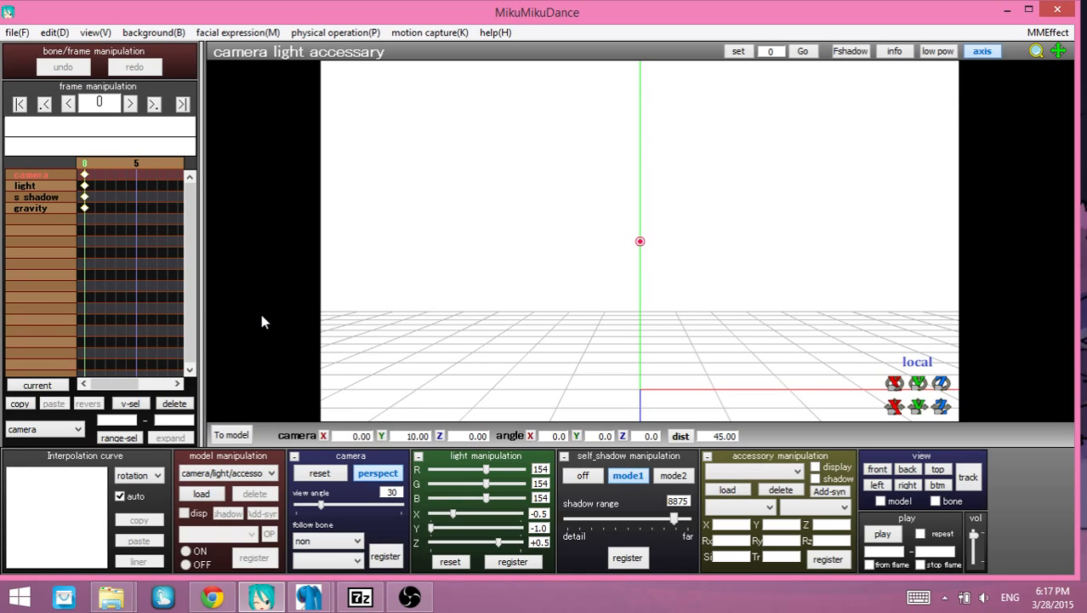
click(354, 606)
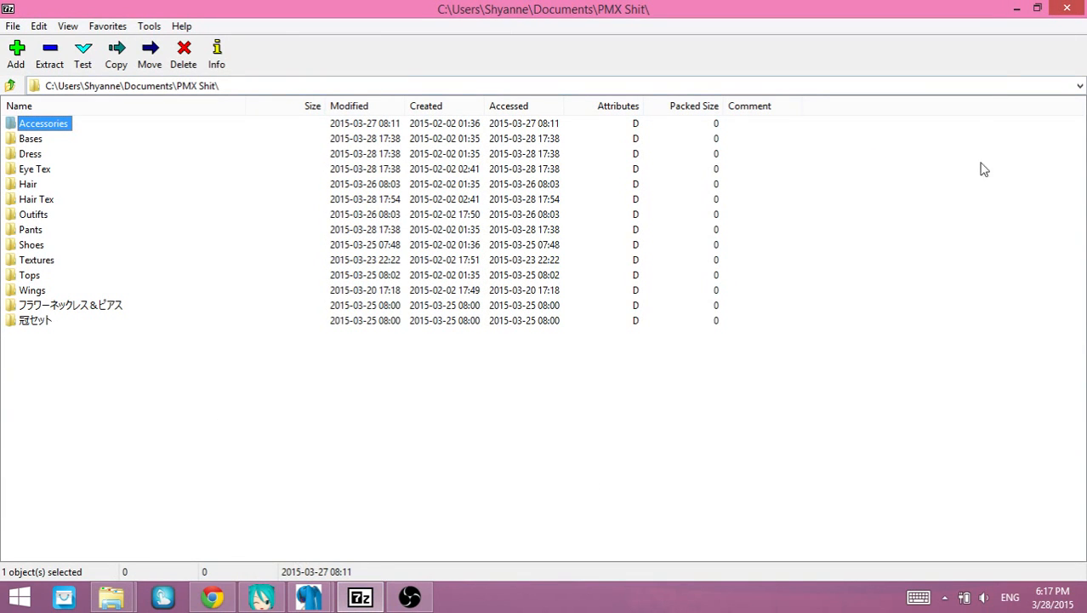
click(1015, 8)
Step: Switch to the PMX Shit folder in File Explorer and look through its Dress folder
mouse_move(111, 597)
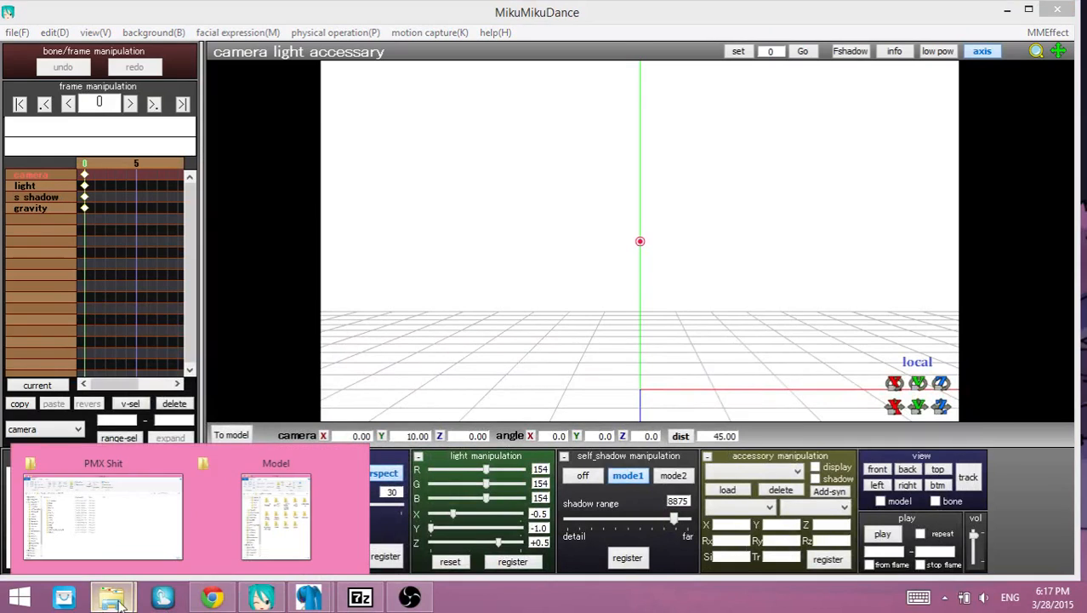
click(162, 531)
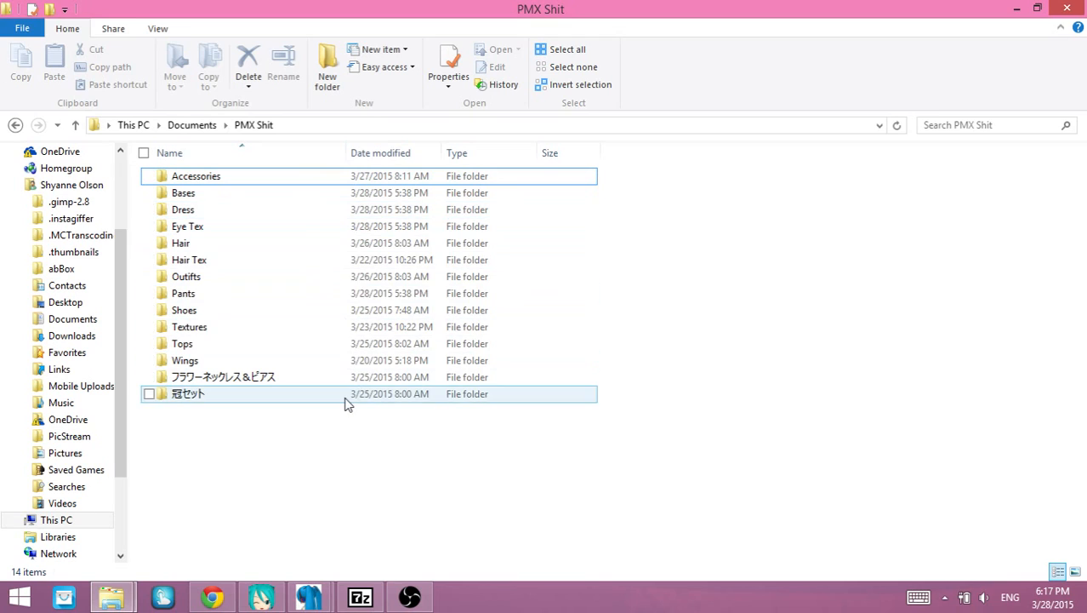
click(212, 181)
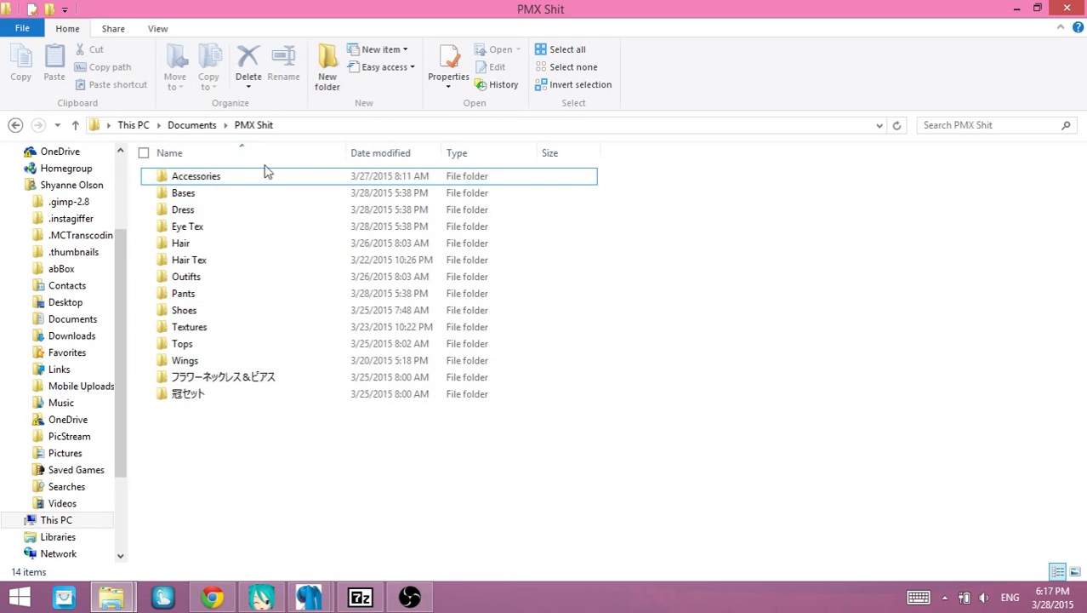
double_click(203, 213)
scroll(541, 334, down, 5)
scroll(247, 218, up, 5)
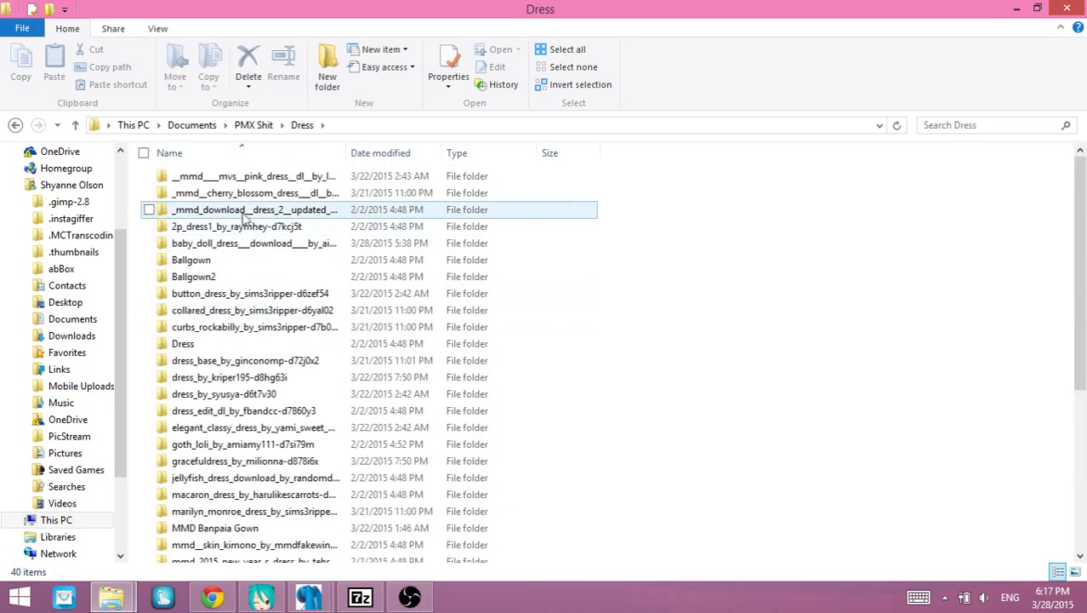
Step: Look inside the Bases folder and return to the PMX Shit folder with nothing selected
click(253, 125)
double_click(213, 195)
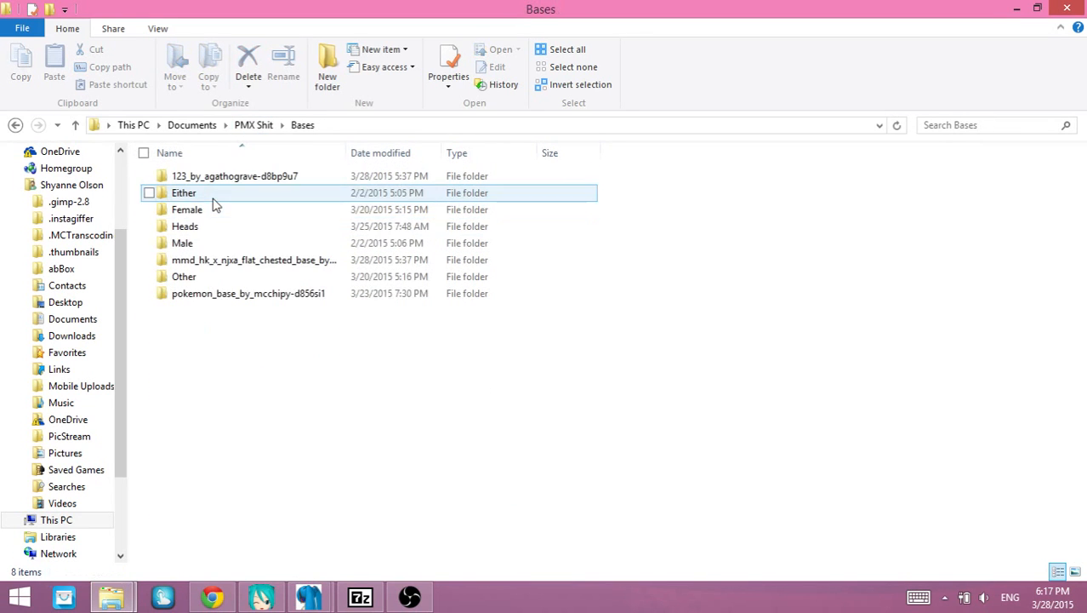
click(252, 126)
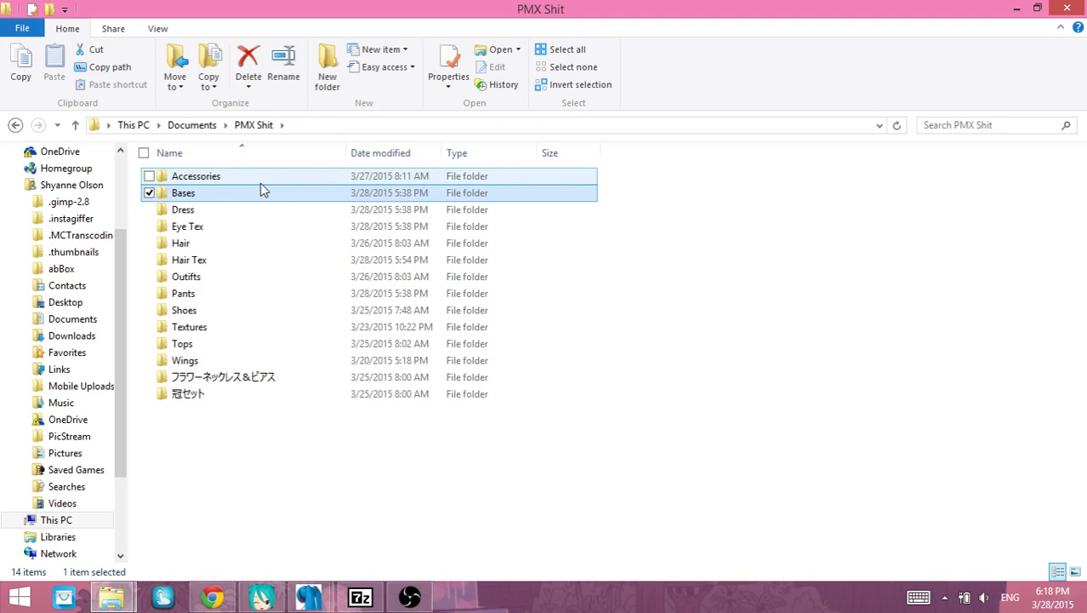
click(296, 498)
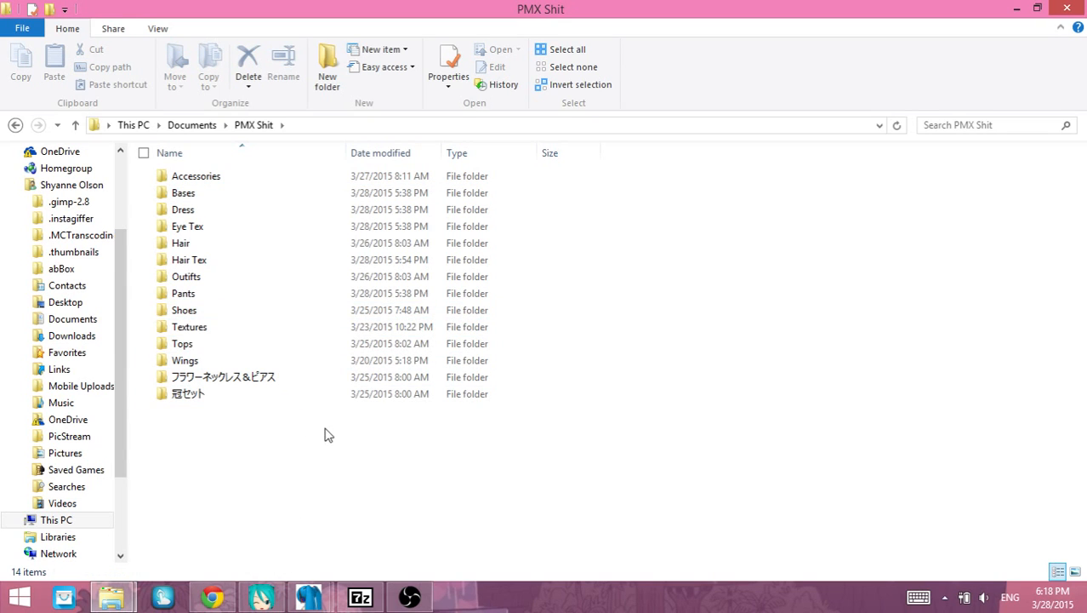
Step: Look through the downloaded hair parts in the Hair folder and return to the PMX Shit folder
double_click(206, 245)
scroll(376, 299, down, 4)
scroll(277, 293, up, 4)
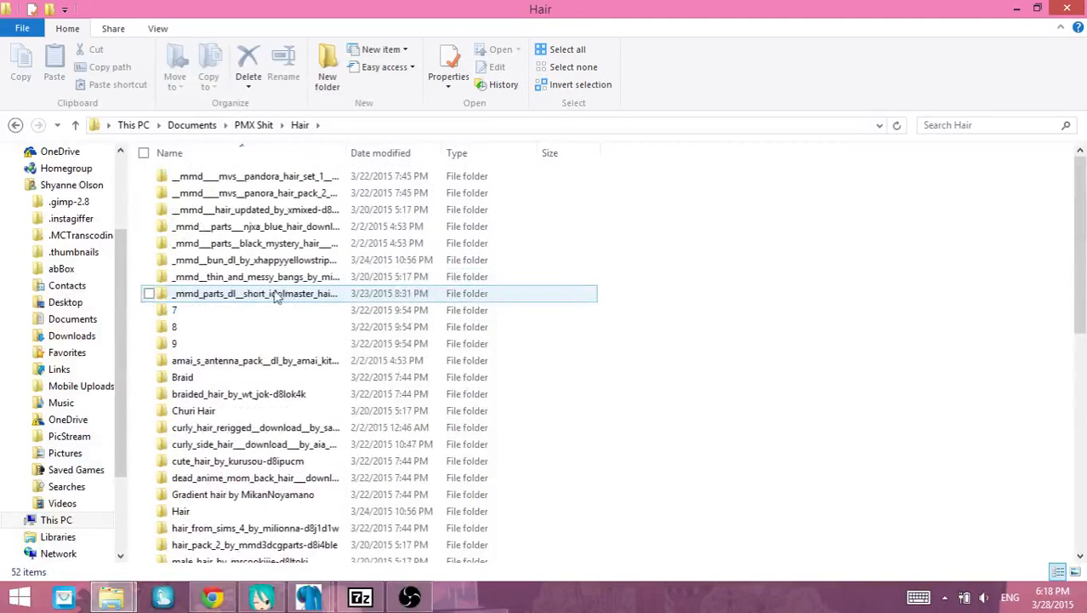
scroll(255, 357, down, 8)
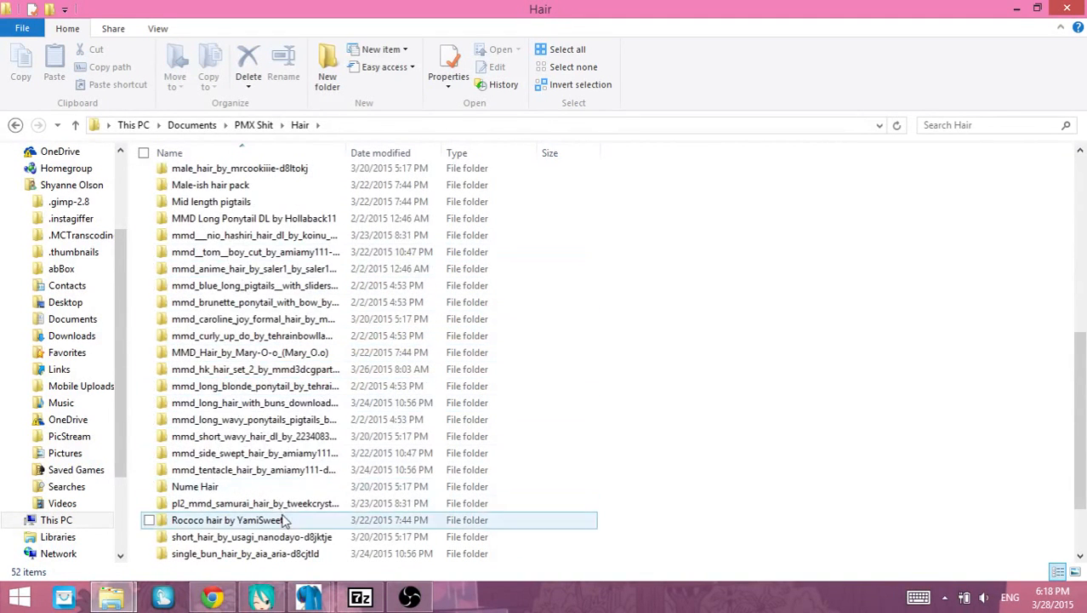
scroll(272, 502, down, 2)
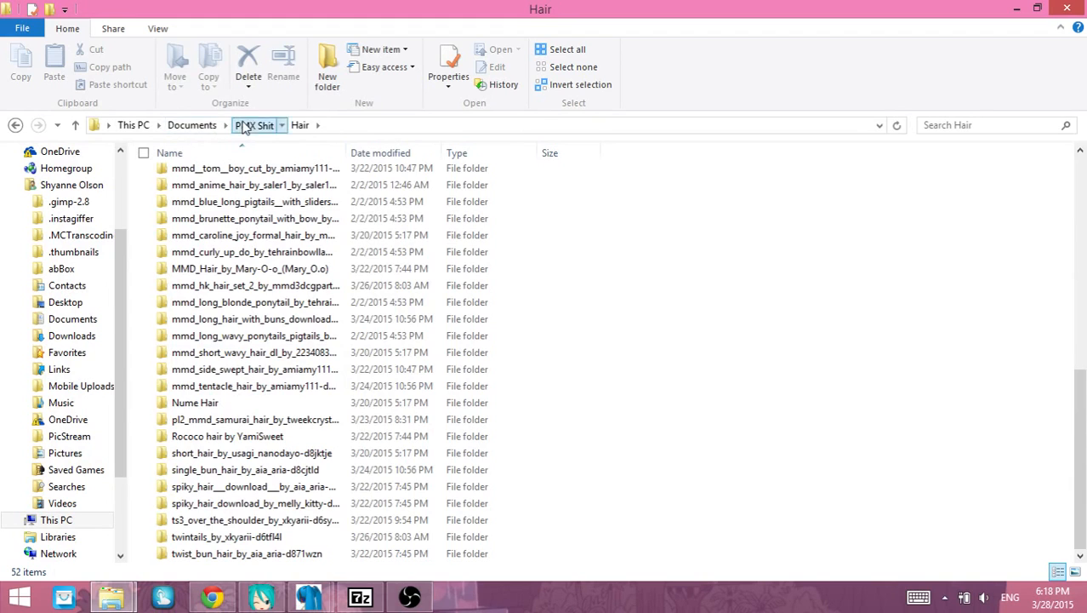
click(244, 126)
click(223, 459)
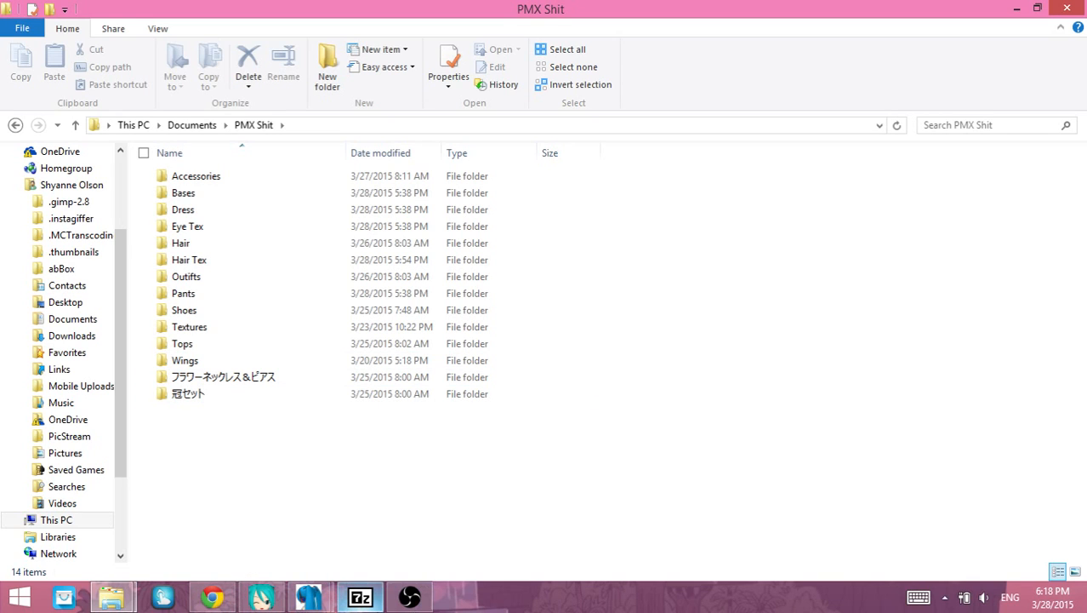
Step: Switch to 7-Zip, go up to the user folder, open Downloads and select PMDEditor_0139.zip
click(362, 606)
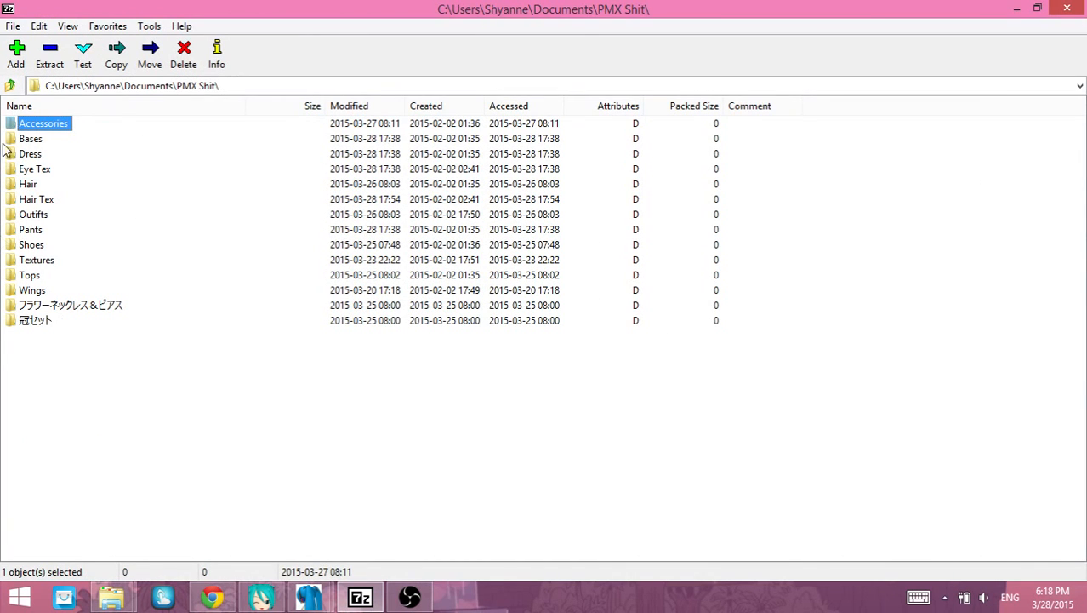
click(12, 86)
click(12, 87)
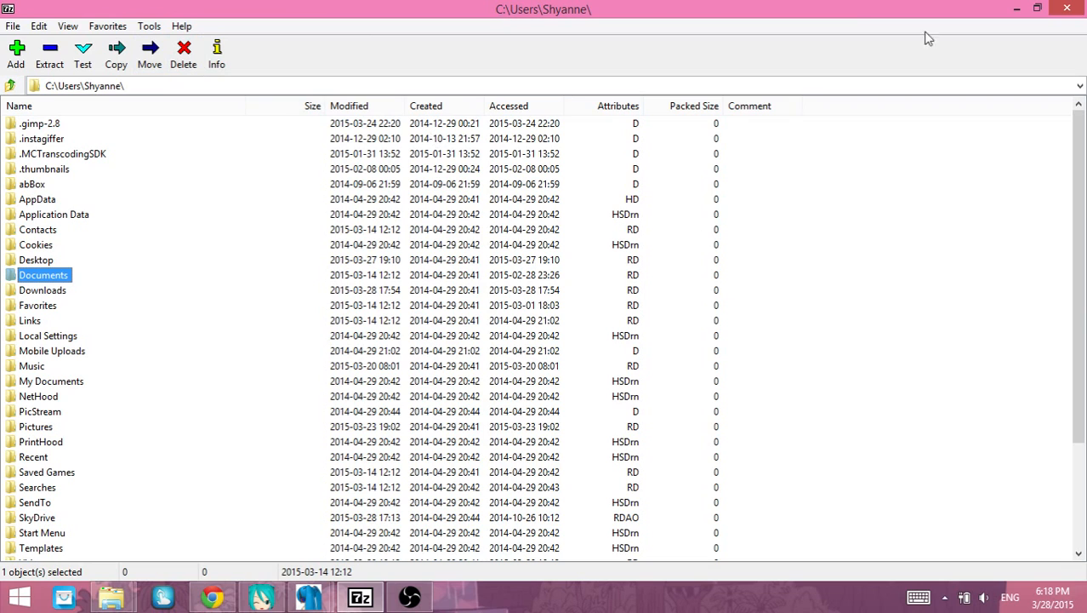
double_click(42, 290)
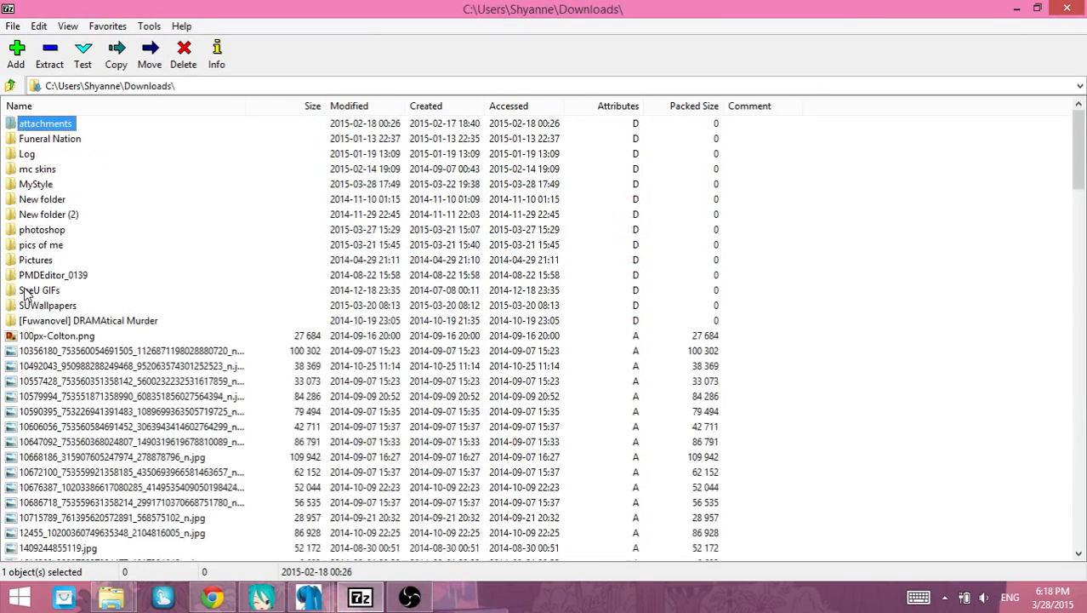
scroll(219, 296, down, 5)
scroll(217, 302, down, 18)
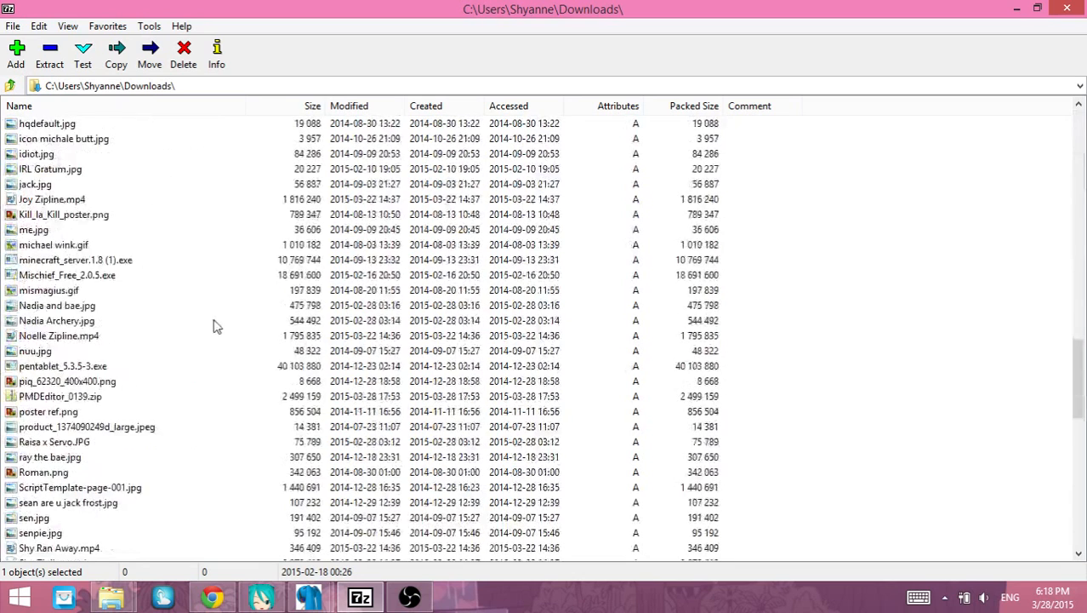
click(53, 337)
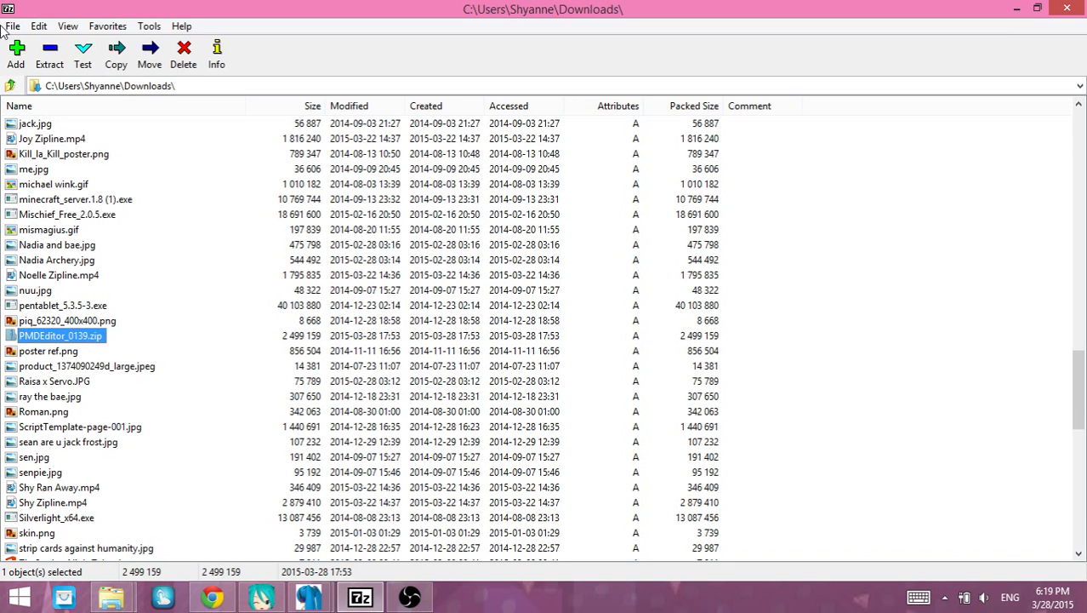
Step: Review the extraction destination and password field for PMDEditor_0139.zip, cancel the extraction and minimize 7-Zip
click(49, 54)
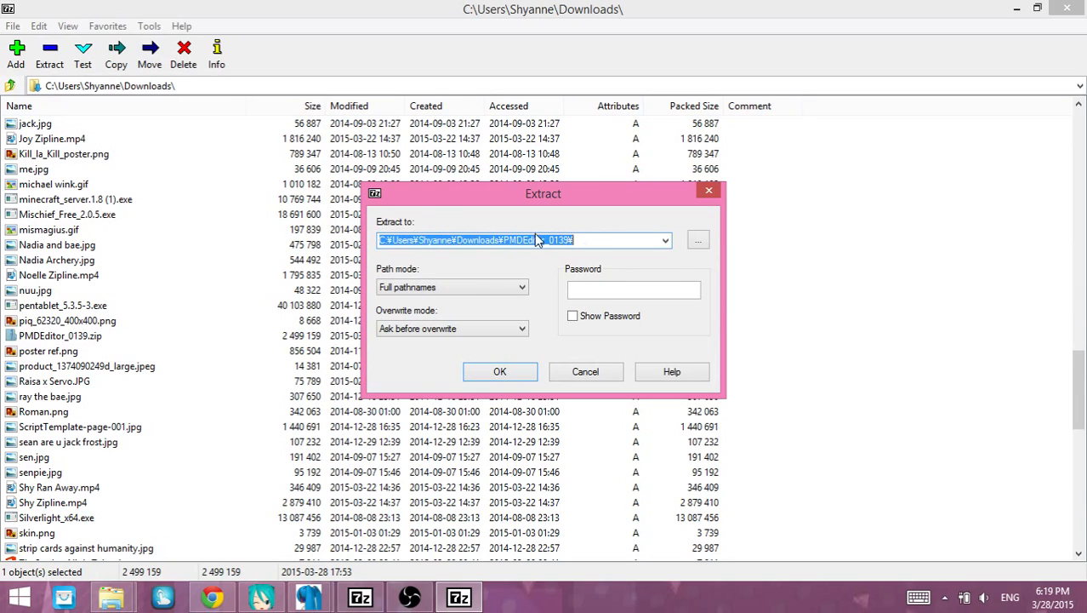
click(481, 241)
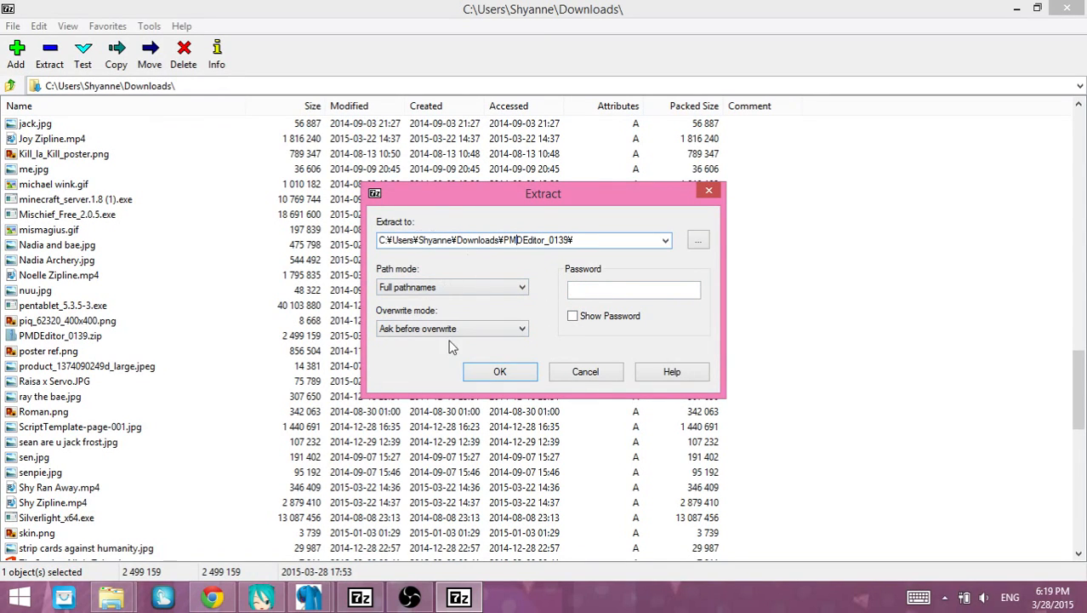
click(612, 296)
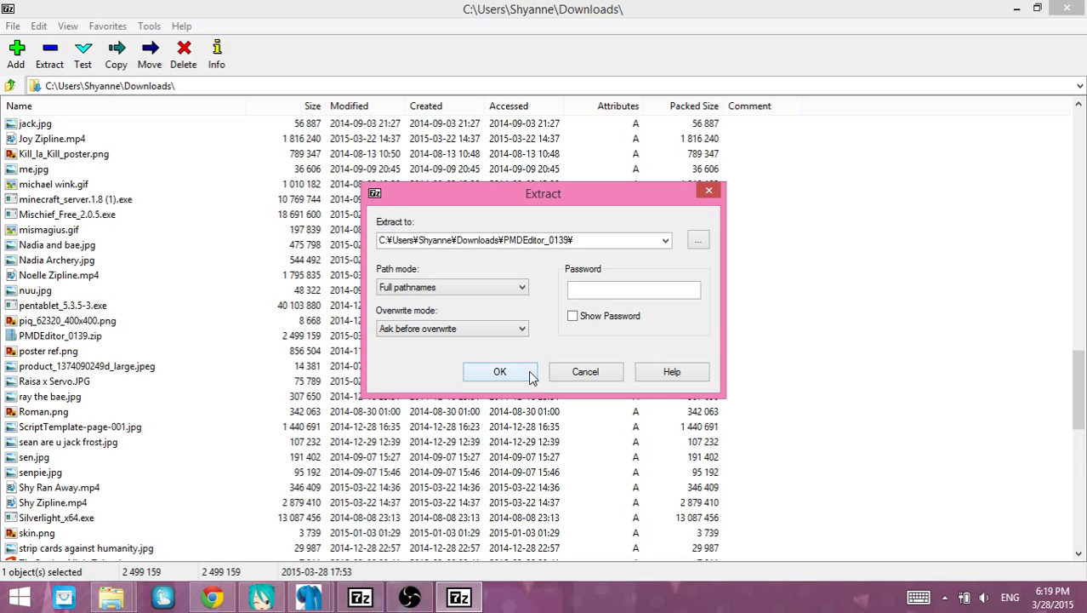
click(585, 372)
click(1019, 7)
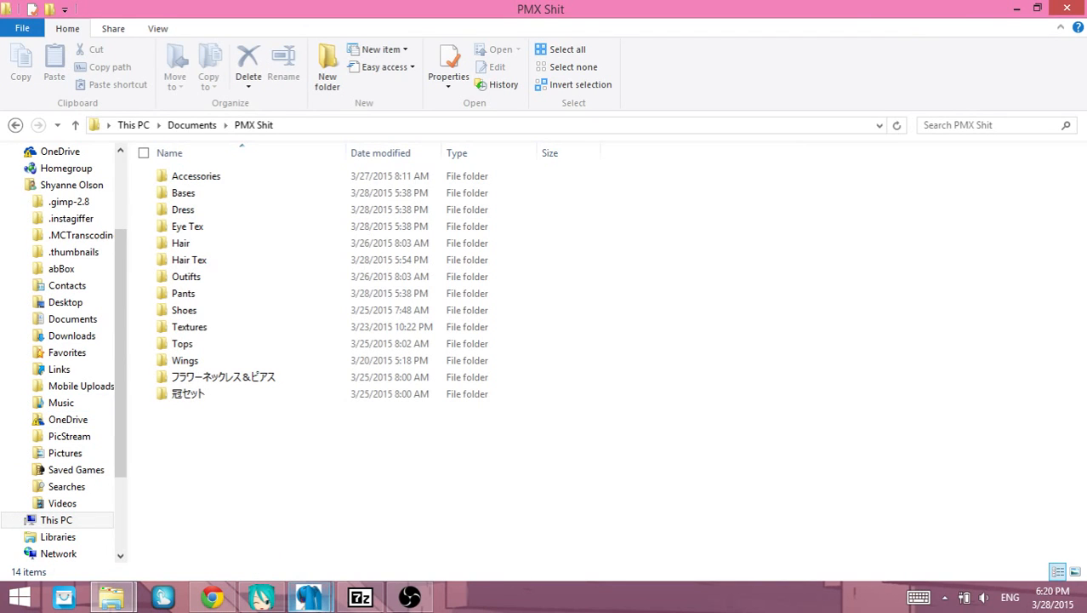
Step: Switch to PMX Editor and close its オブジェクト操作, SubView and 頂点/材質マスキング windows
click(310, 596)
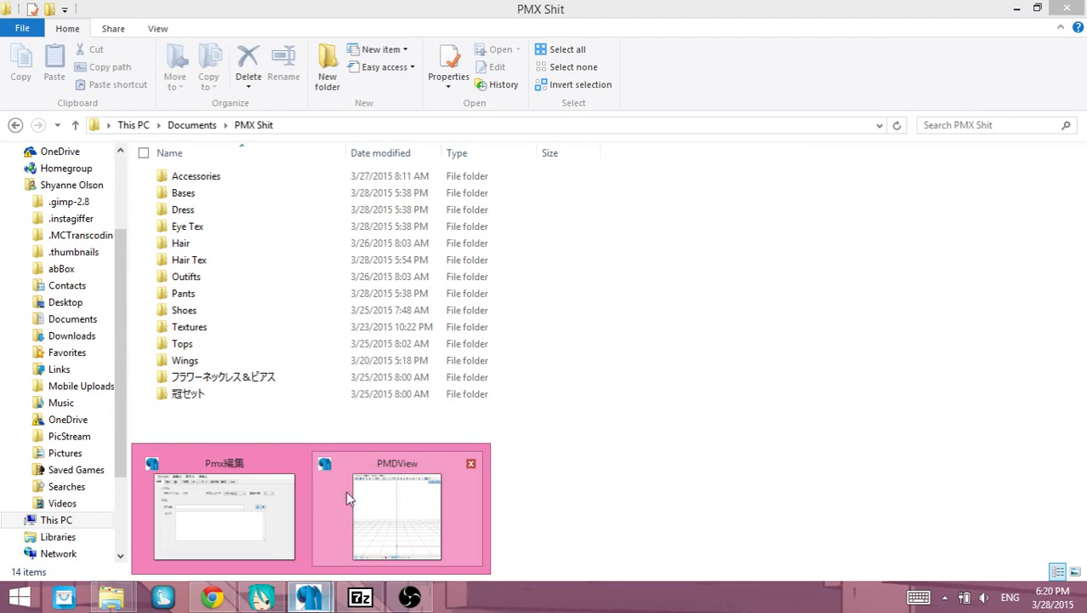
click(250, 533)
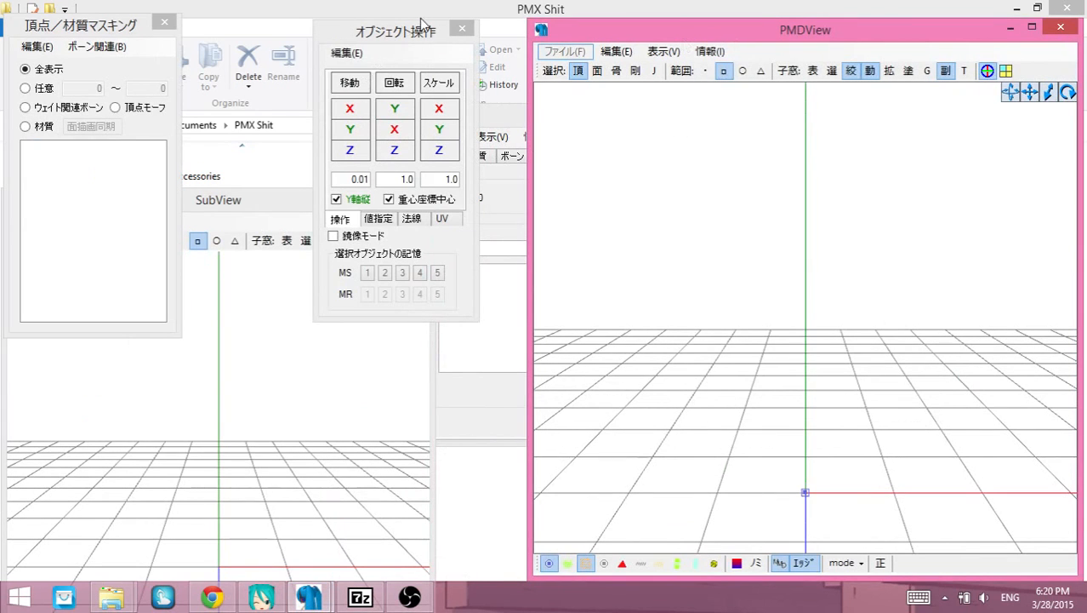
click(464, 27)
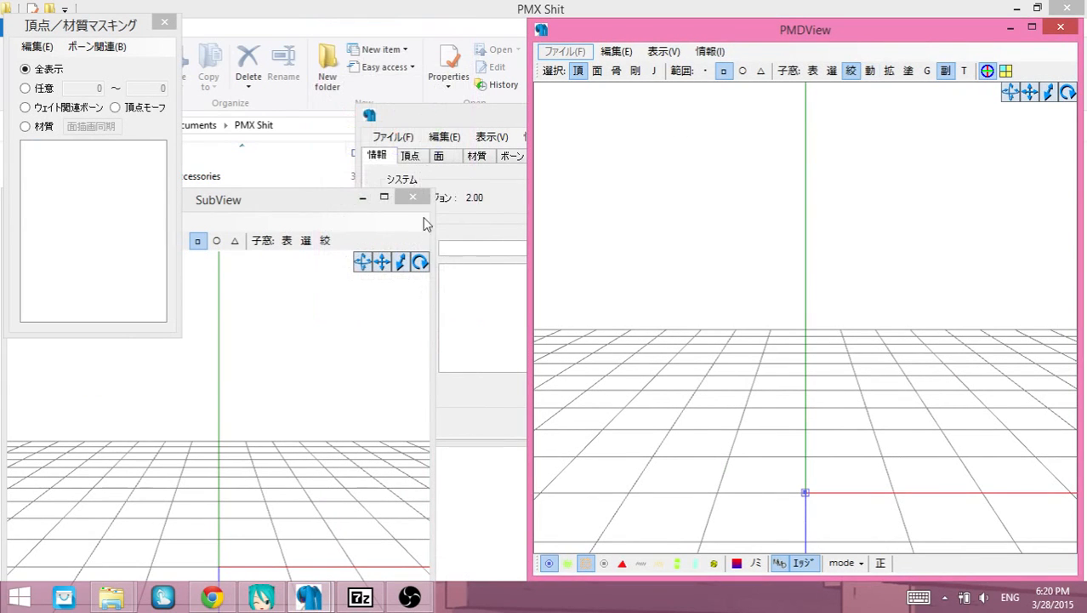
click(413, 197)
click(164, 21)
Step: Clear File Explorer and MikuMikuDance off the desktop and place the Pmx編集 window beside PMDView
drag(408, 115, 227, 151)
click(771, 6)
click(1019, 8)
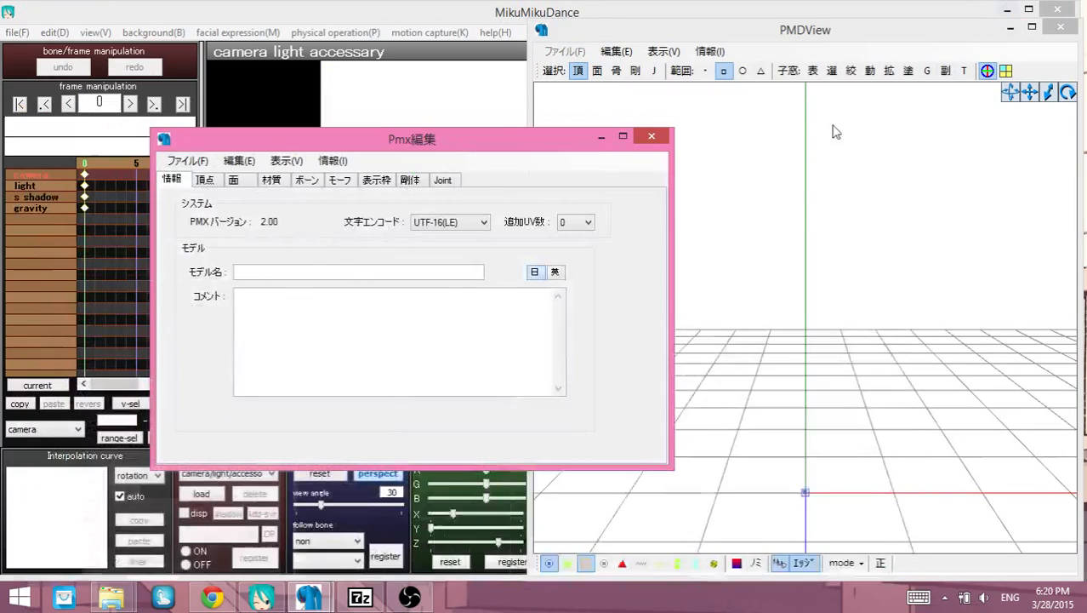
click(1008, 7)
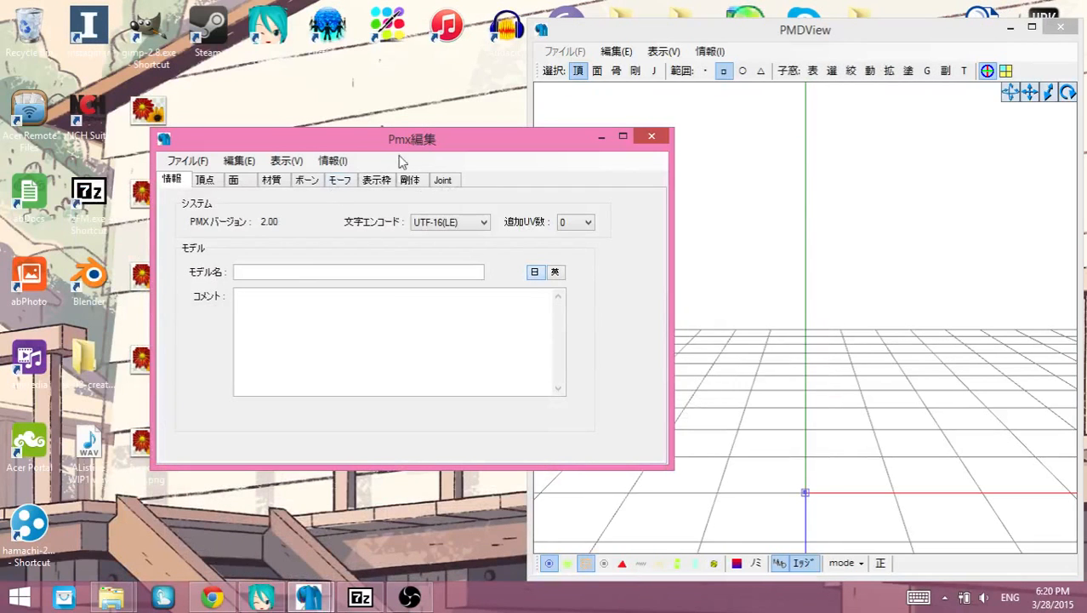
drag(427, 146, 357, 139)
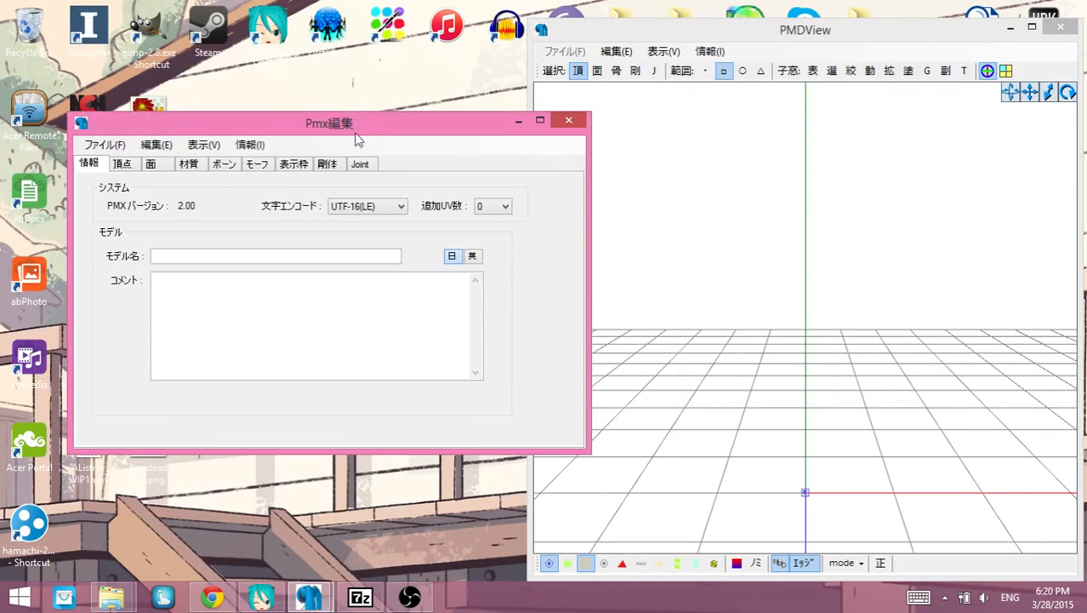
Step: Look through the 面, 情報 and 材質 pages of Pmx編集, then rotate the empty PMDView scene
click(181, 166)
click(159, 164)
click(91, 166)
click(189, 165)
click(728, 163)
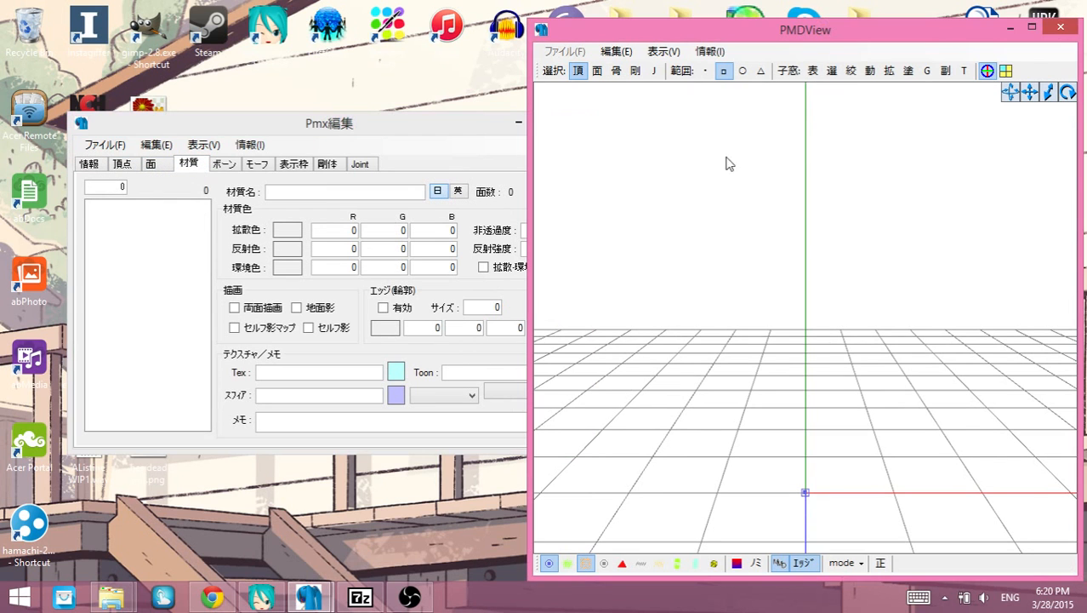
right_drag(939, 372, 866, 370)
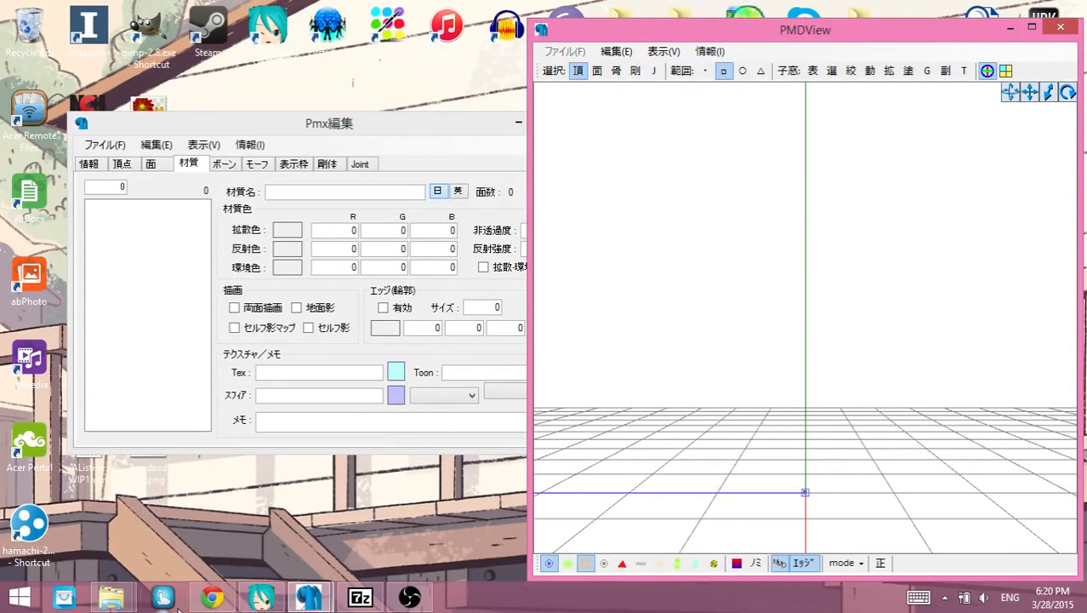
Step: Bring up the Model folder window in File Explorer, check its contents and minimize it
mouse_move(112, 597)
click(264, 517)
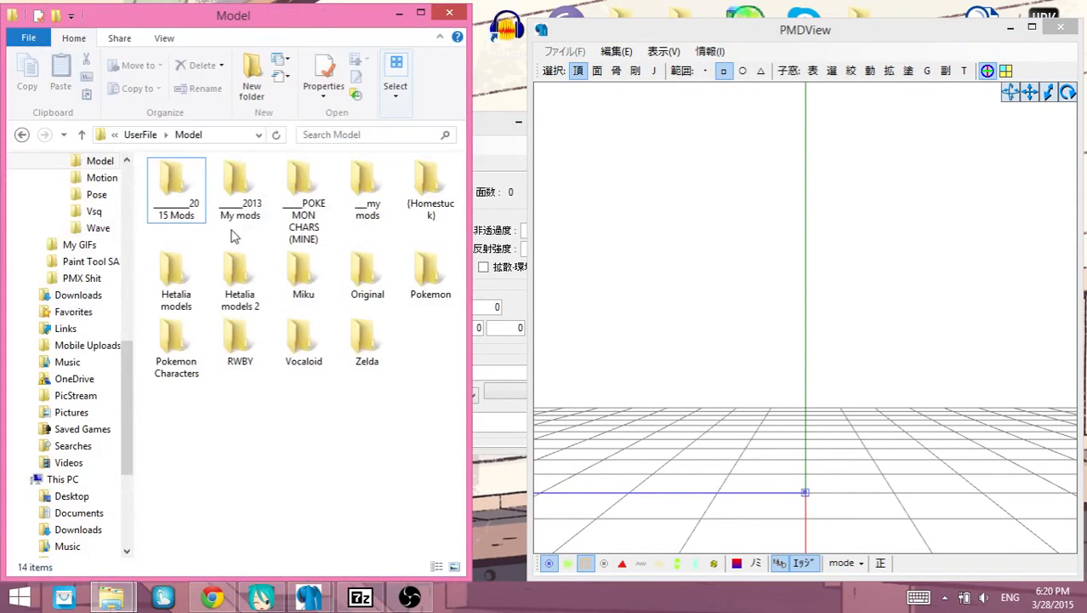
click(421, 12)
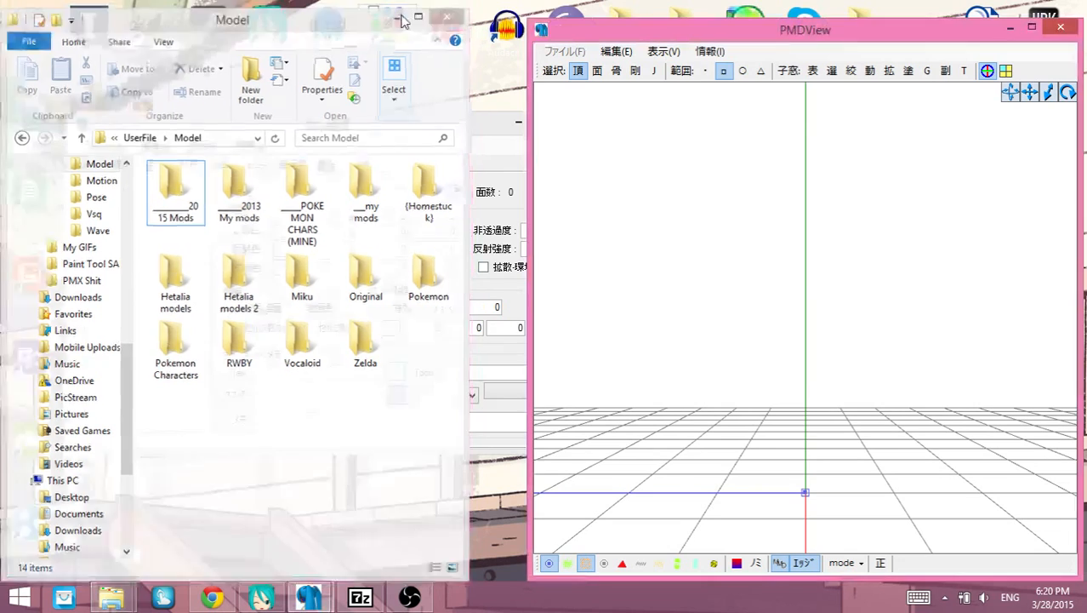
Step: Switch to the PMX Shit folder window, look inside the Hair folder and return to PMX Shit
mouse_move(112, 602)
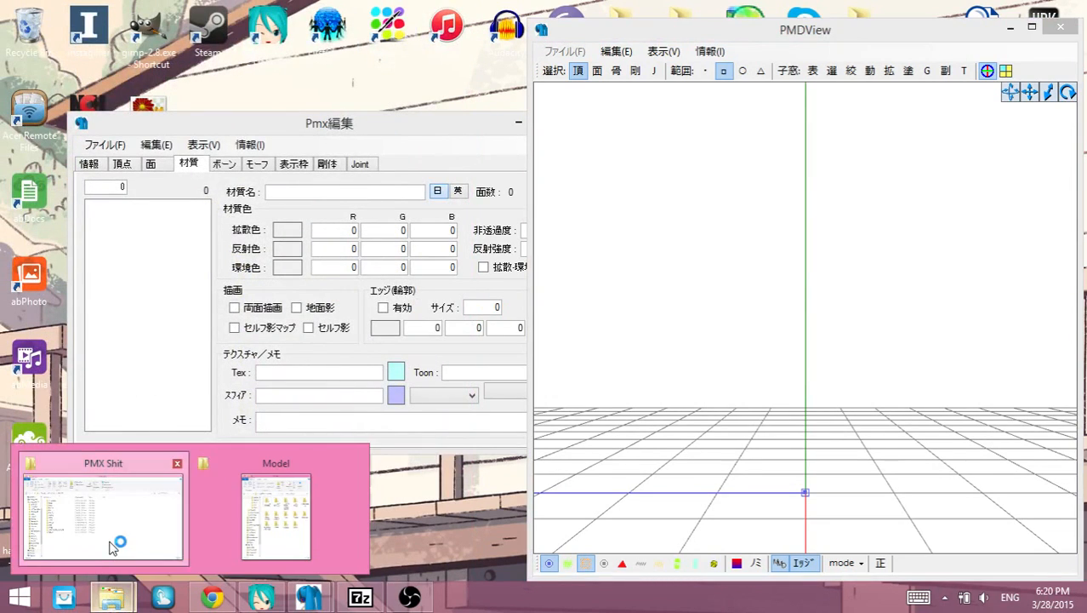
click(109, 527)
click(286, 242)
double_click(286, 242)
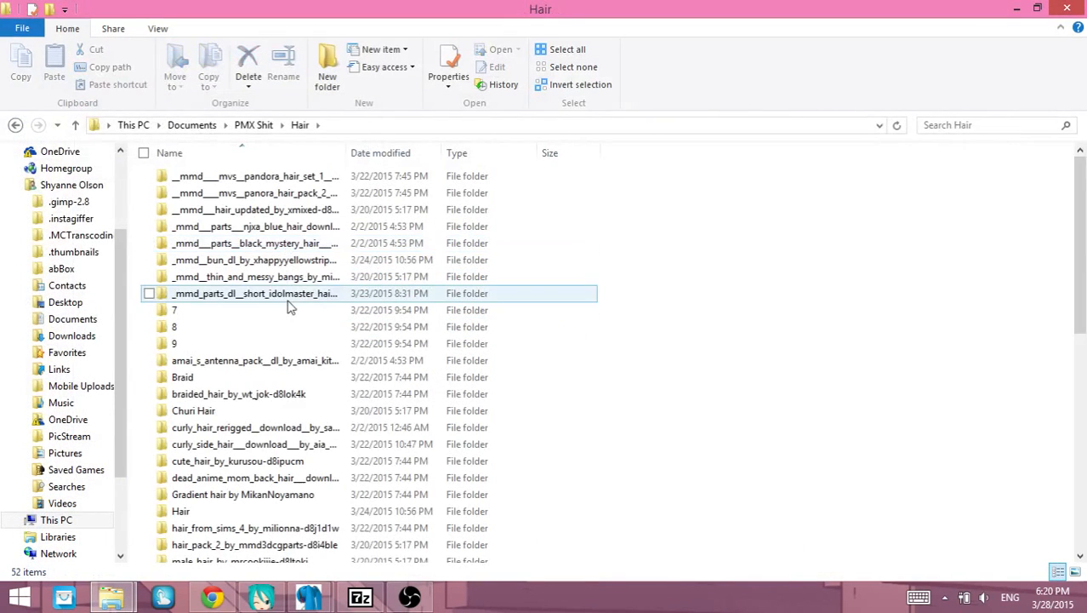
click(254, 125)
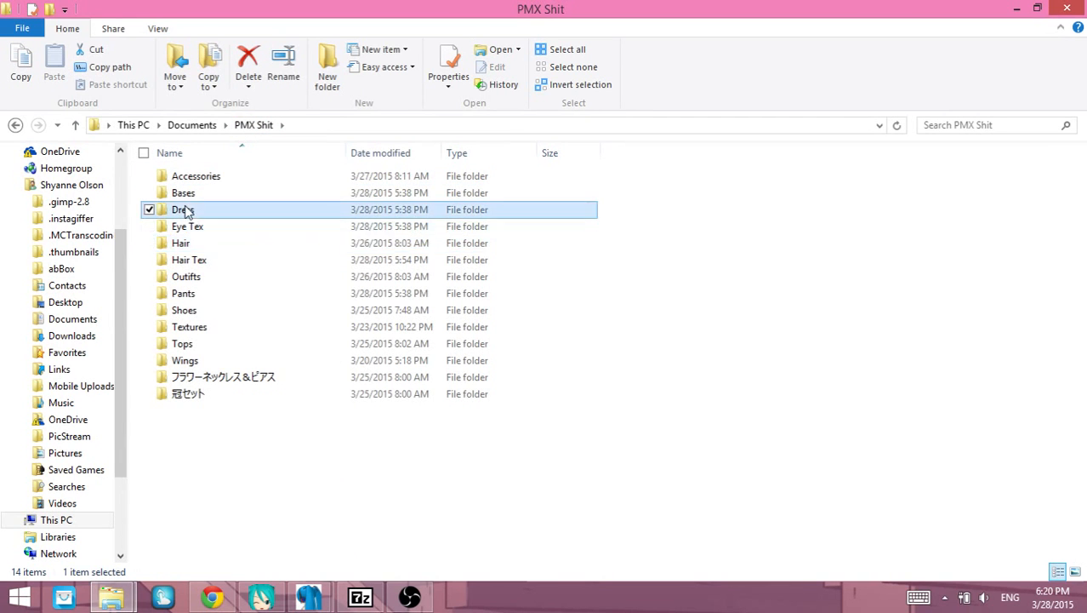
Step: Browse the Dress folder, look inside the jellyfish dress download and return to the dress list
double_click(183, 209)
scroll(317, 323, down, 5)
scroll(315, 359, up, 5)
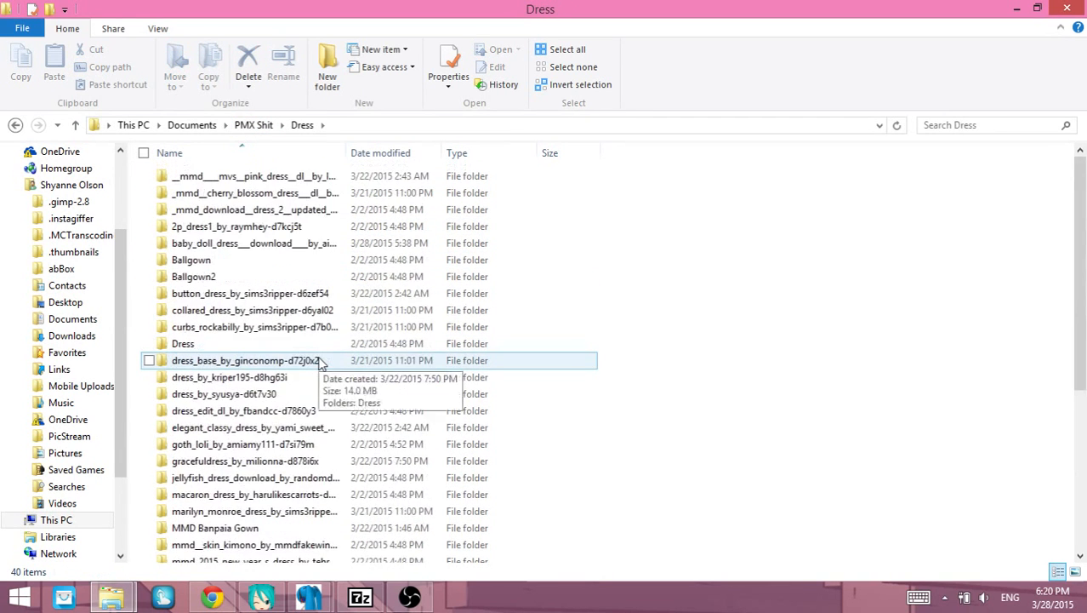
scroll(310, 355, down, 5)
double_click(237, 218)
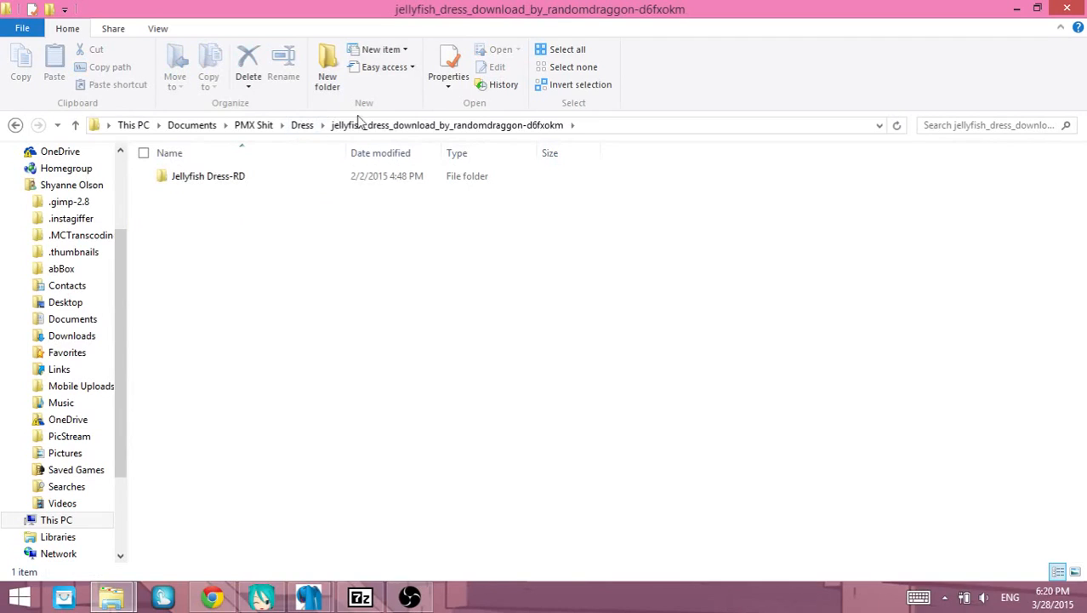
click(302, 125)
scroll(230, 381, down, 5)
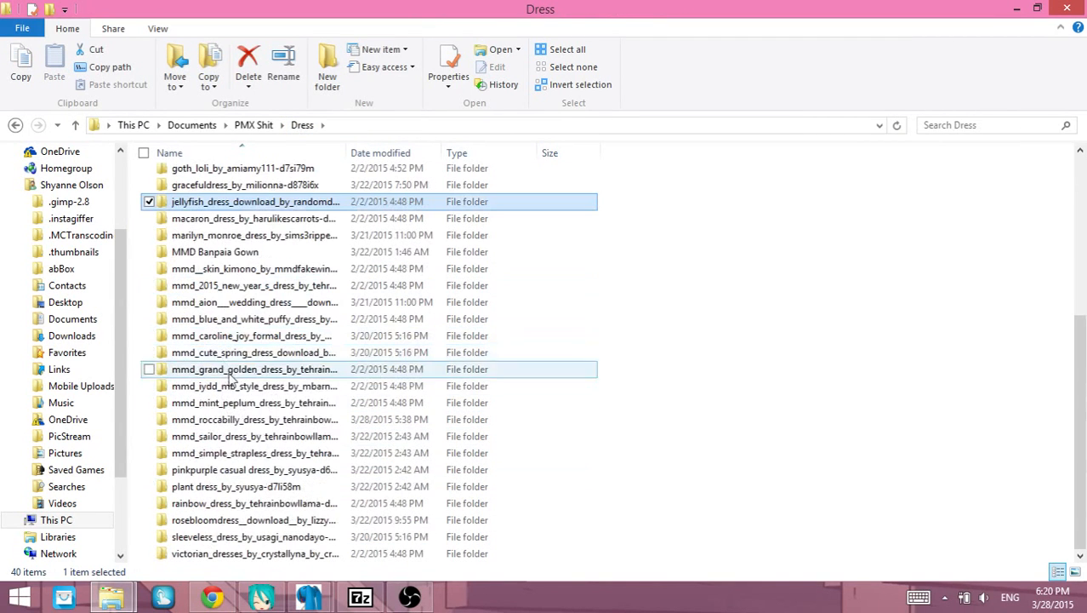
Step: Open the MMD Roccabilly Dress folder within its download folder and restore the window to its smaller size
double_click(281, 419)
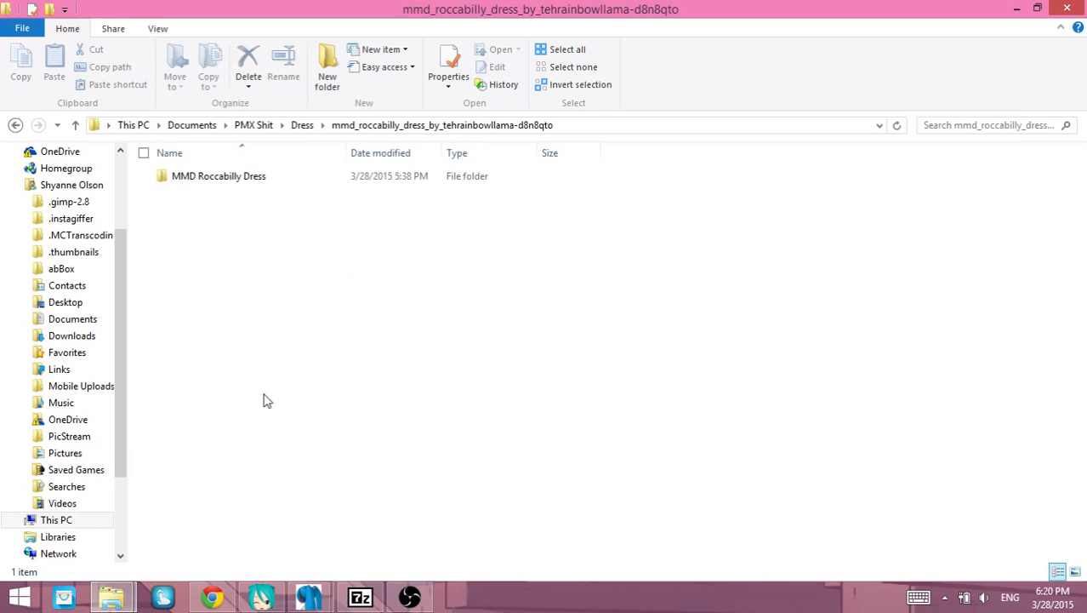
double_click(246, 176)
click(1038, 9)
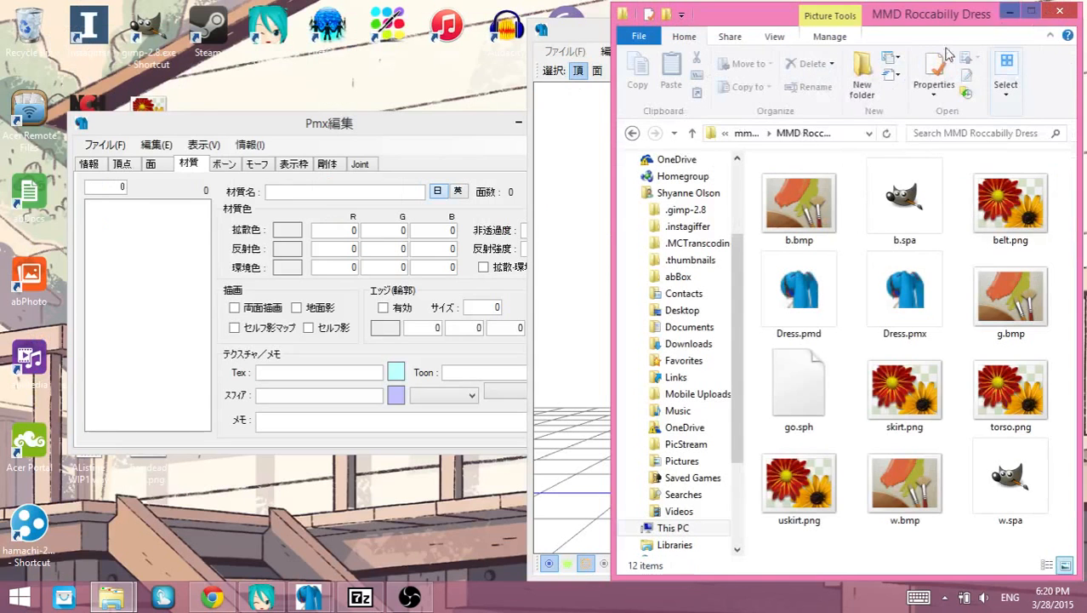
Step: Arrange the PMDView and Pmx編集 windows beside the MMD Roccabilly Dress folder, leaving Dress.pmx accessible, and dismiss the PC App Store
drag(626, 34, 328, 45)
drag(484, 41, 638, 57)
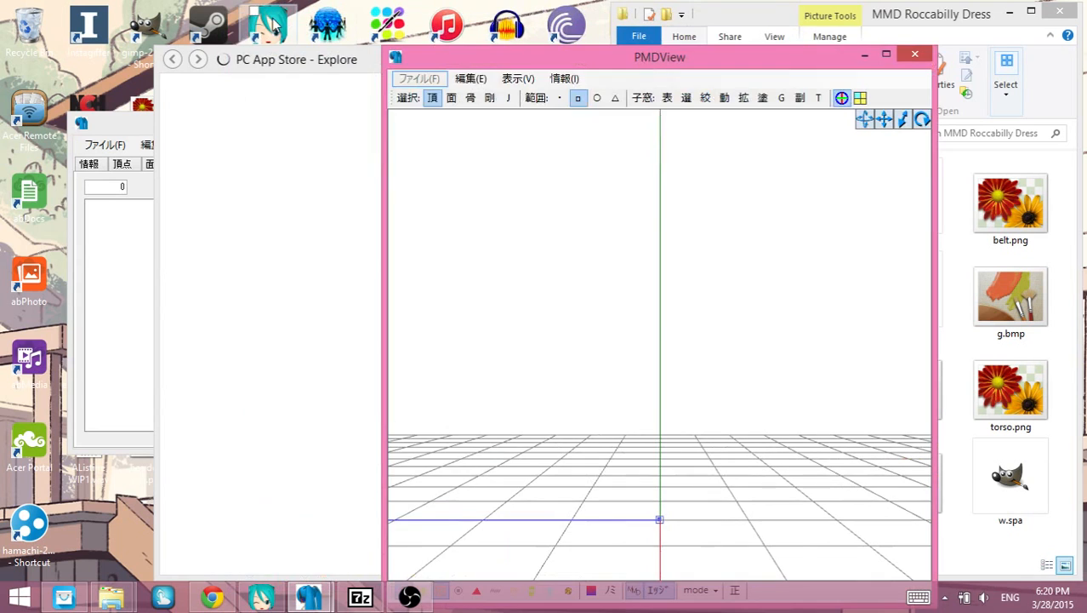
click(291, 66)
click(980, 52)
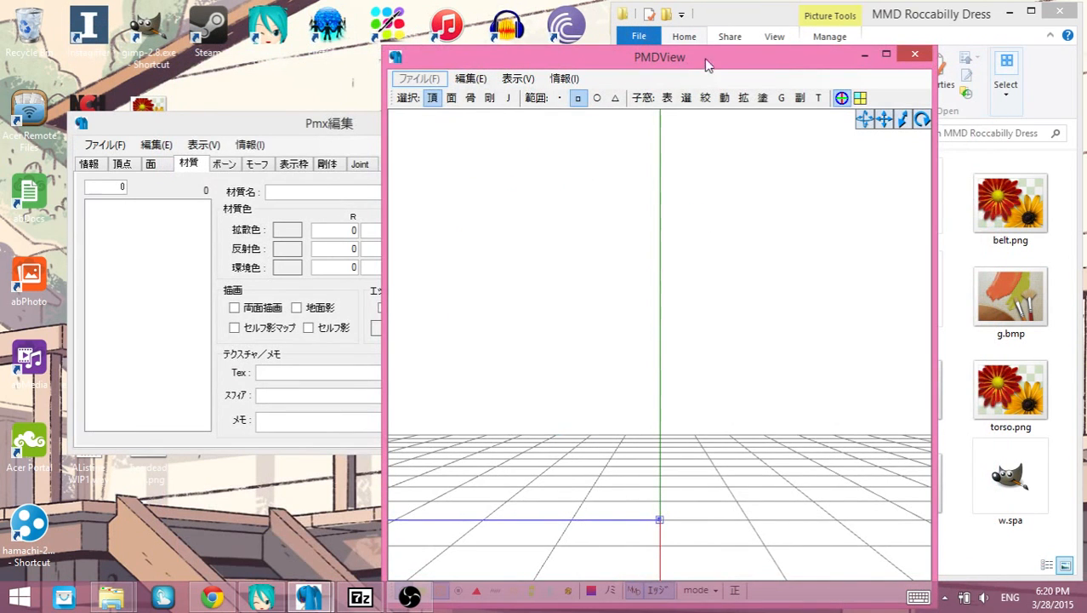
drag(715, 58, 682, 75)
click(165, 137)
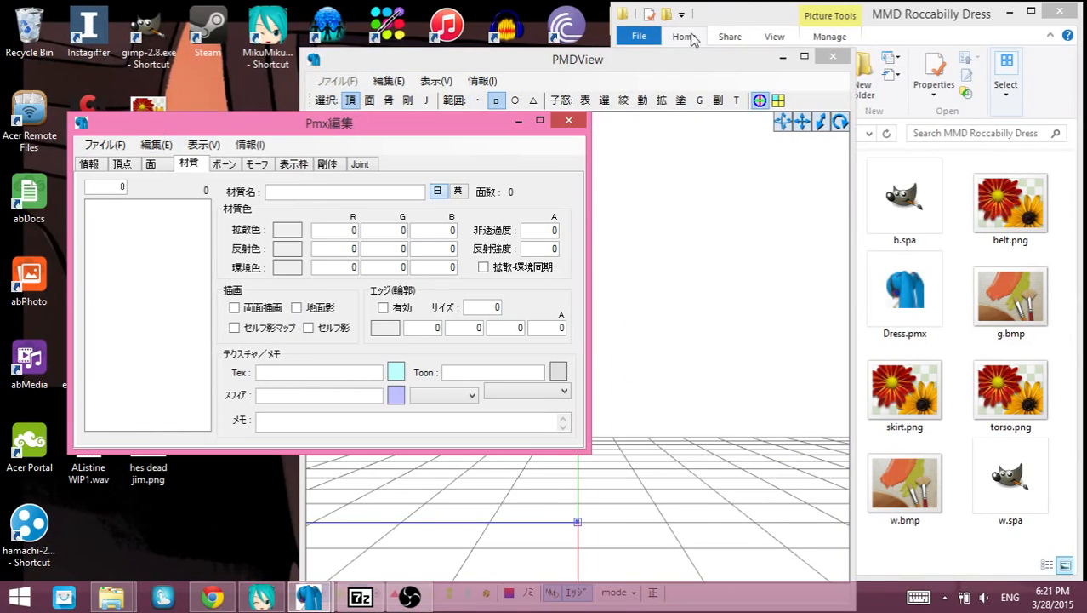
drag(370, 128, 570, 110)
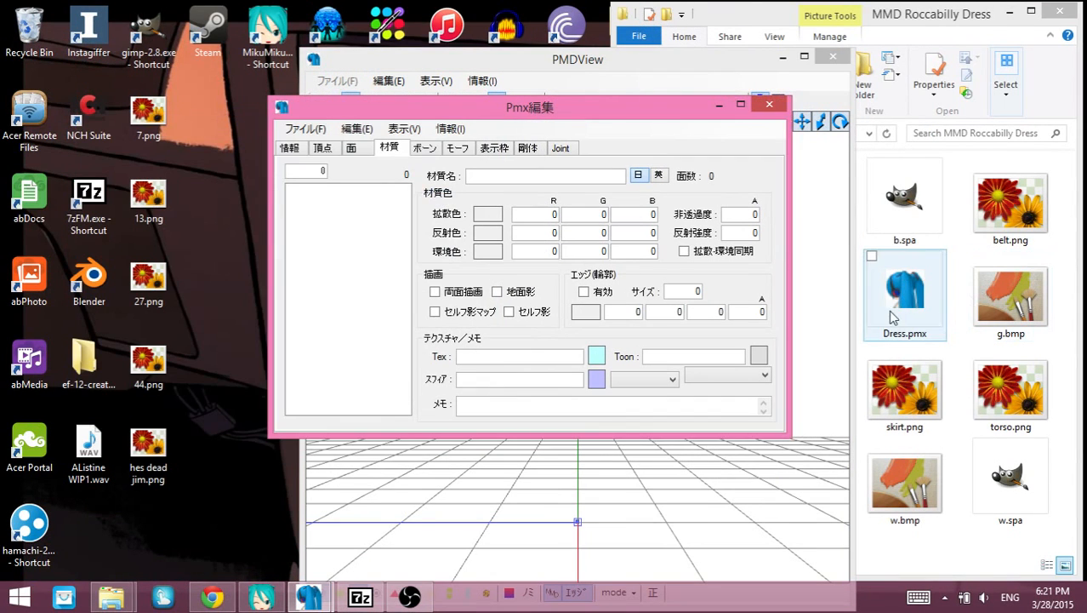
Step: Load Dress.pmx from the MMD Roccabilly Dress folder into Pmx編集 as a new model, using the 新規 import option
drag(905, 293, 543, 278)
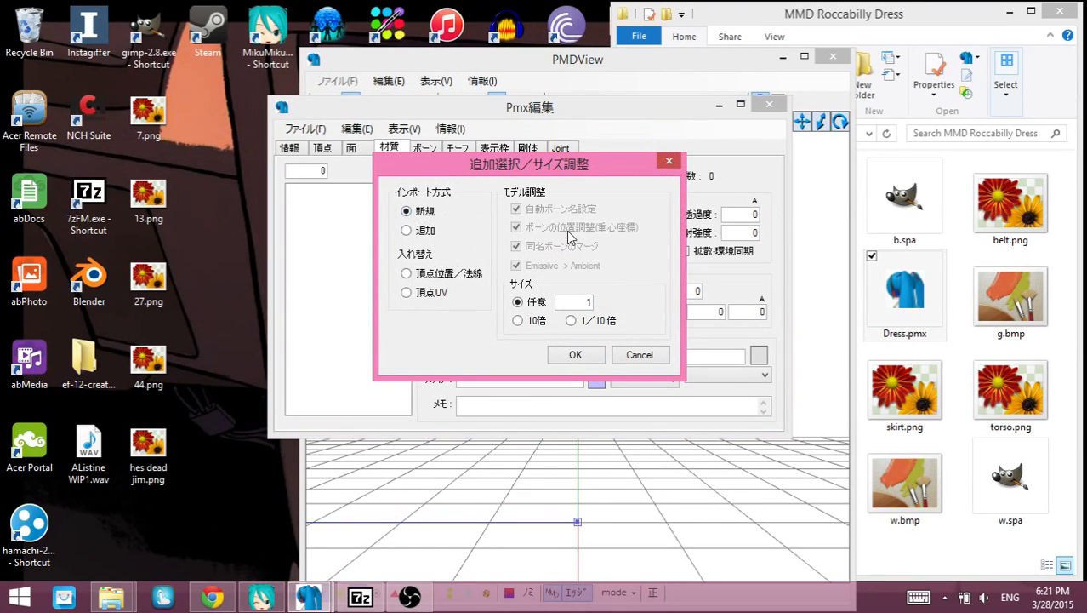
click(406, 231)
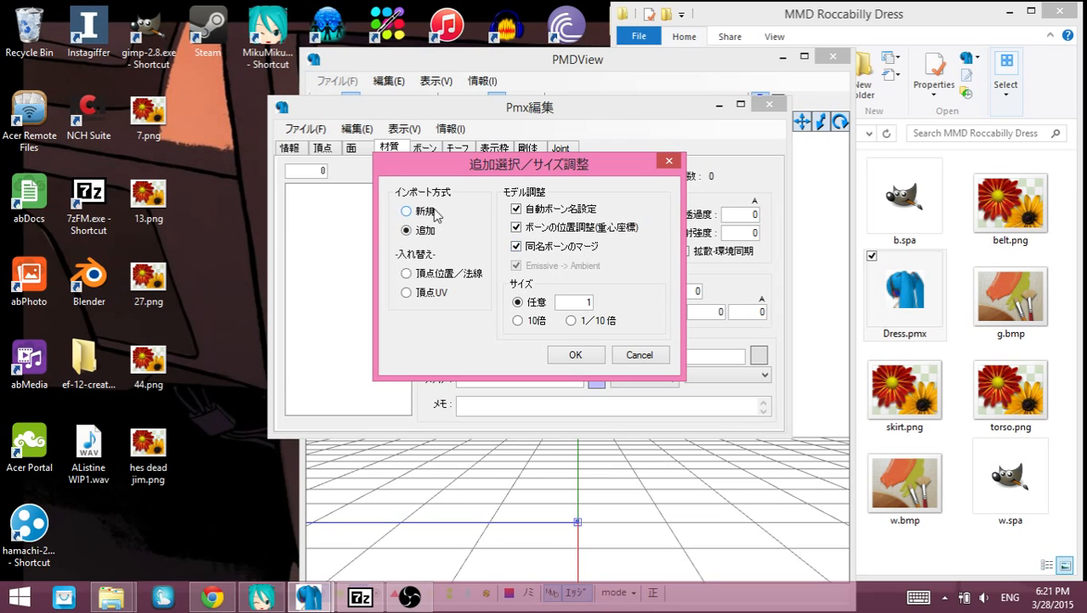
click(431, 213)
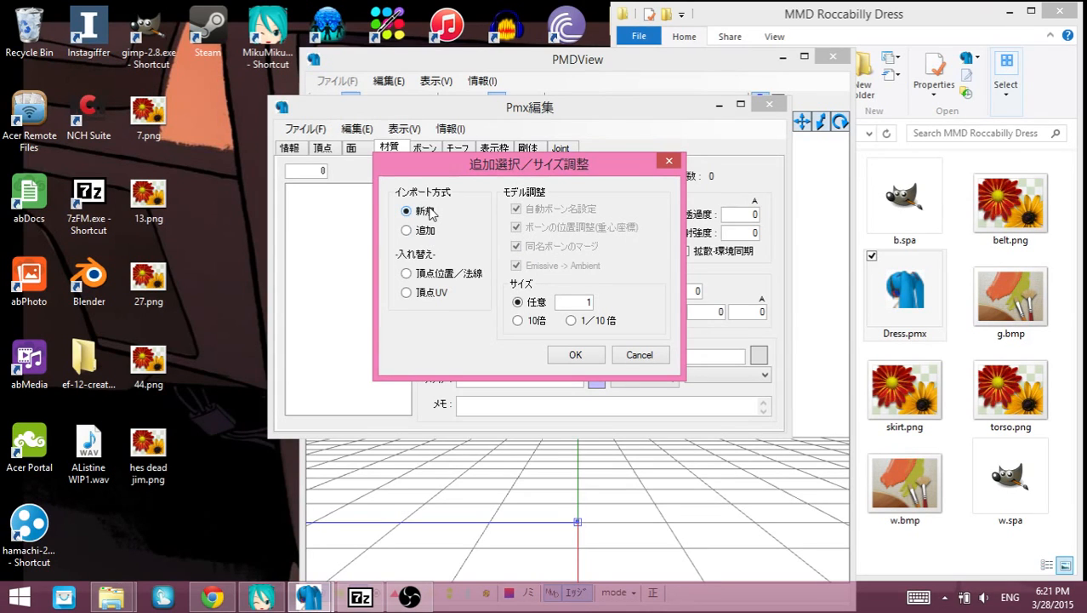
click(579, 356)
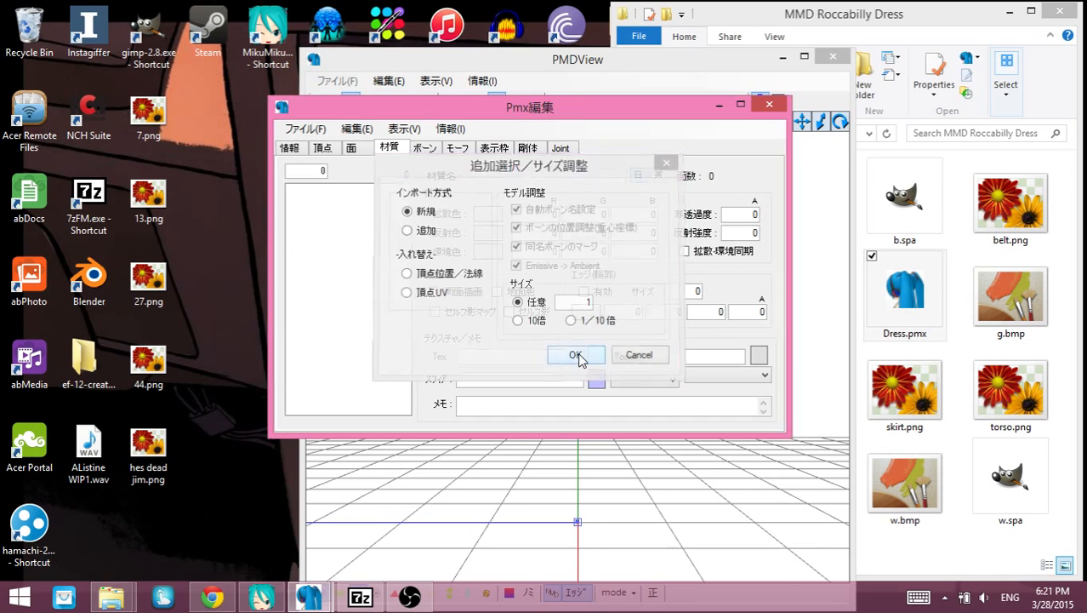
Step: Move the Pmx編集 and PMDView windows apart so the loaded dress is fully visible in the 3D view
drag(577, 108, 395, 127)
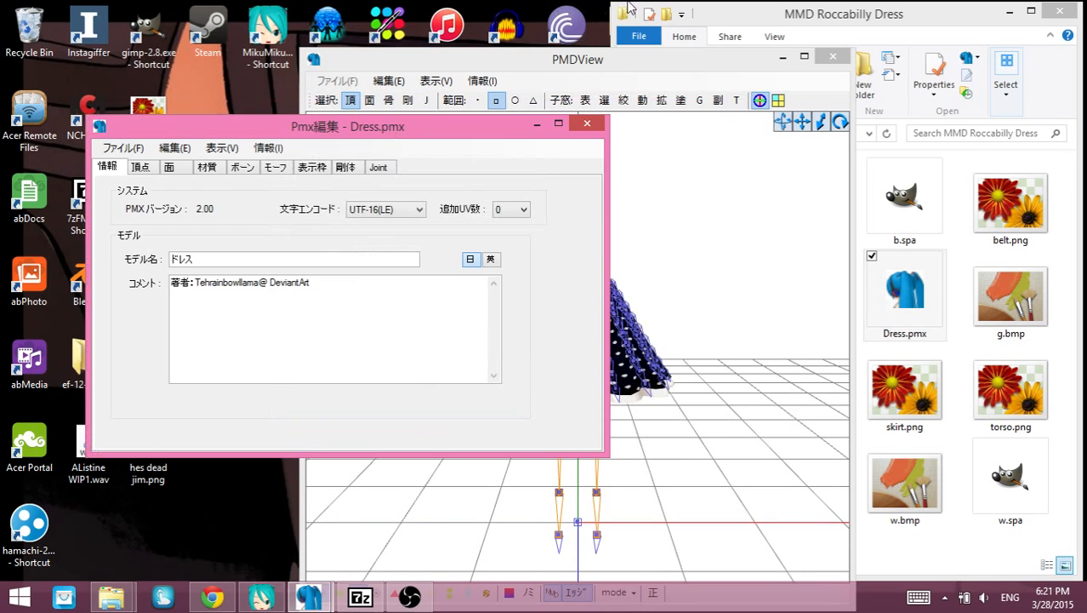
drag(656, 64, 872, 42)
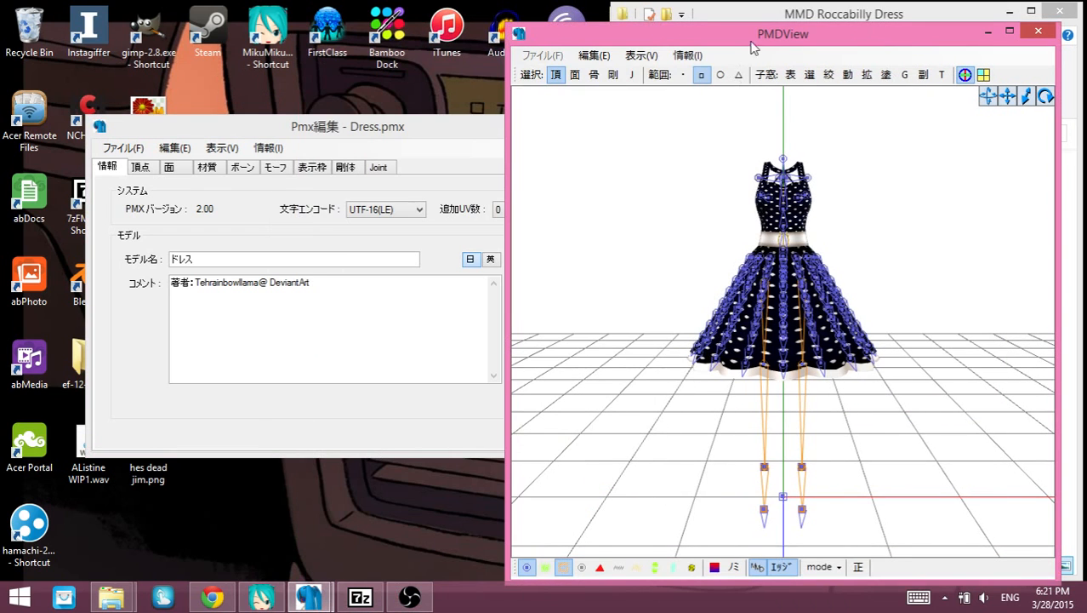
right_drag(911, 217, 950, 233)
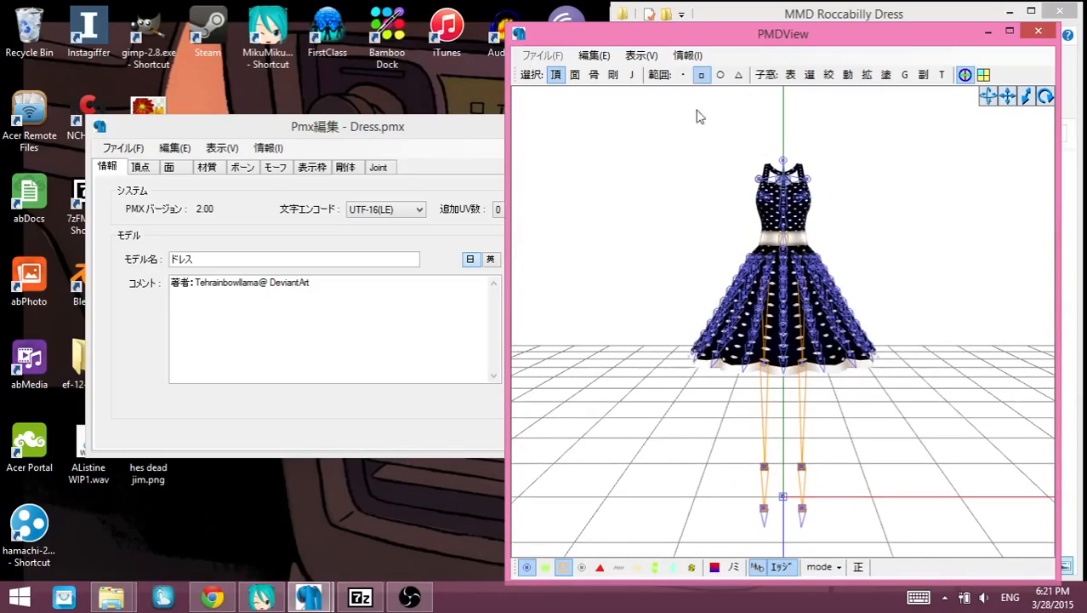
Step: Box-select the vertices of the whole dress twice in PMDView, clearing the selection each time
drag(654, 124, 1053, 551)
click(969, 289)
drag(626, 141, 1053, 555)
click(997, 289)
Step: Reposition the editor windows and open the オブジェクト操作 and 頂点／材質マスキング windows beside PMDView
drag(454, 132, 565, 133)
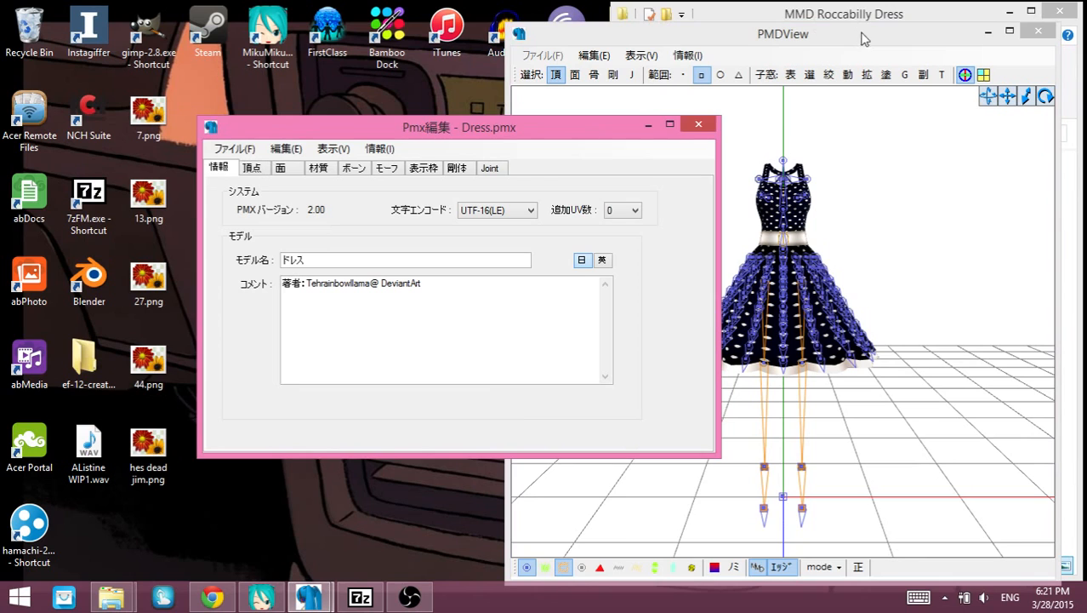
mouse_move(861, 33)
mouse_down()
mouse_move(894, 25)
mouse_move(868, 29)
mouse_up()
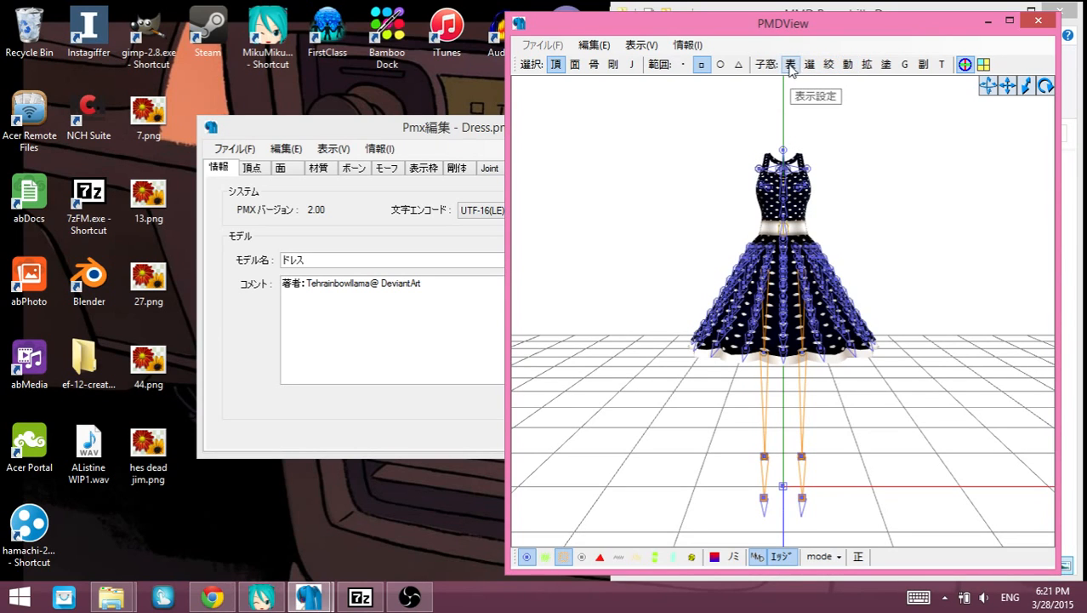
click(848, 64)
drag(407, 34, 438, 17)
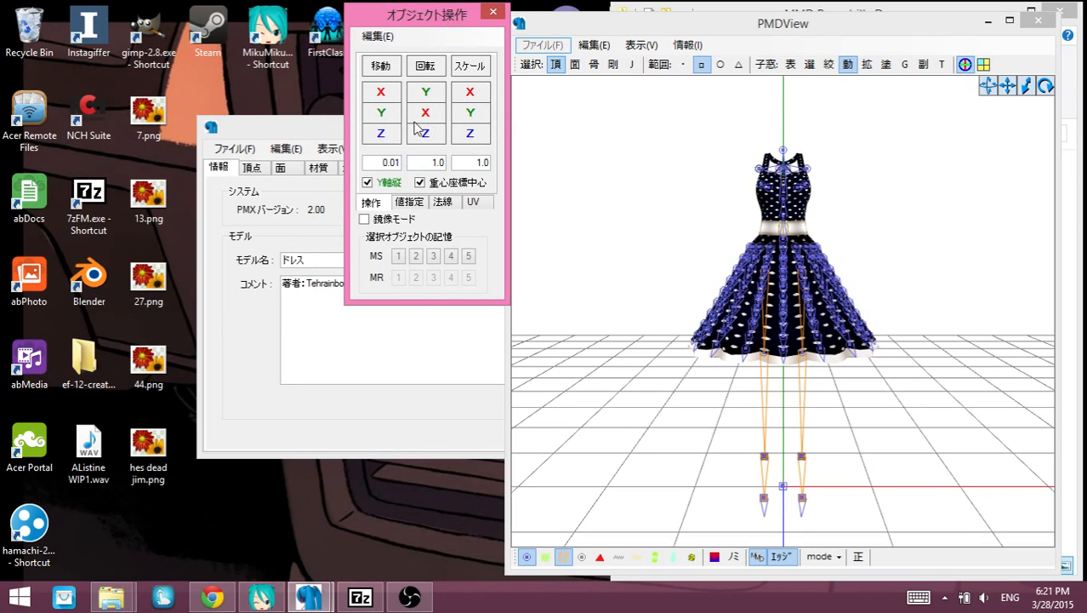
click(832, 65)
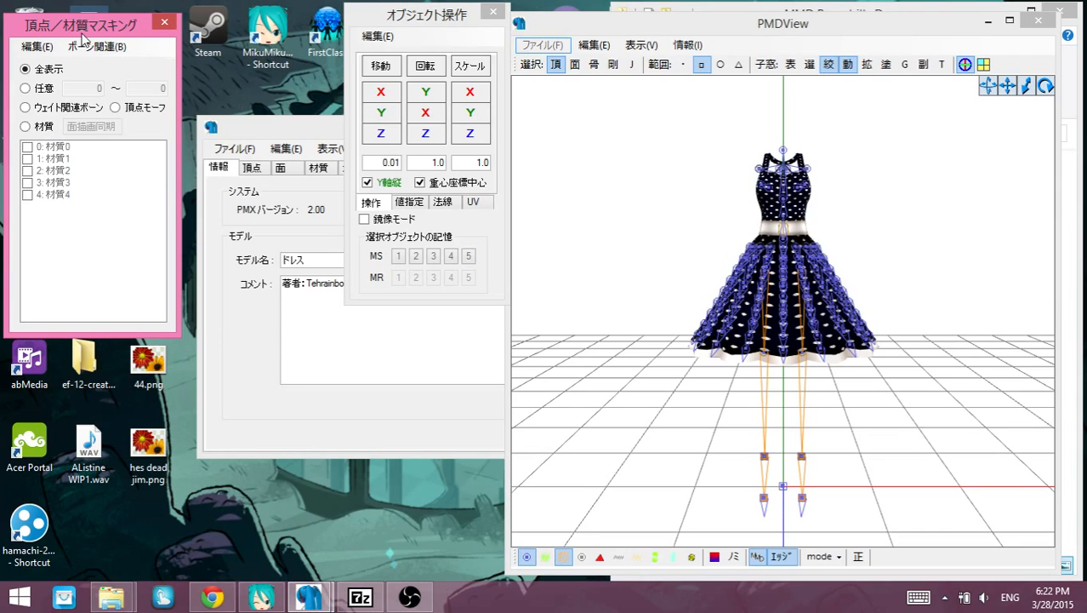
drag(83, 36, 88, 30)
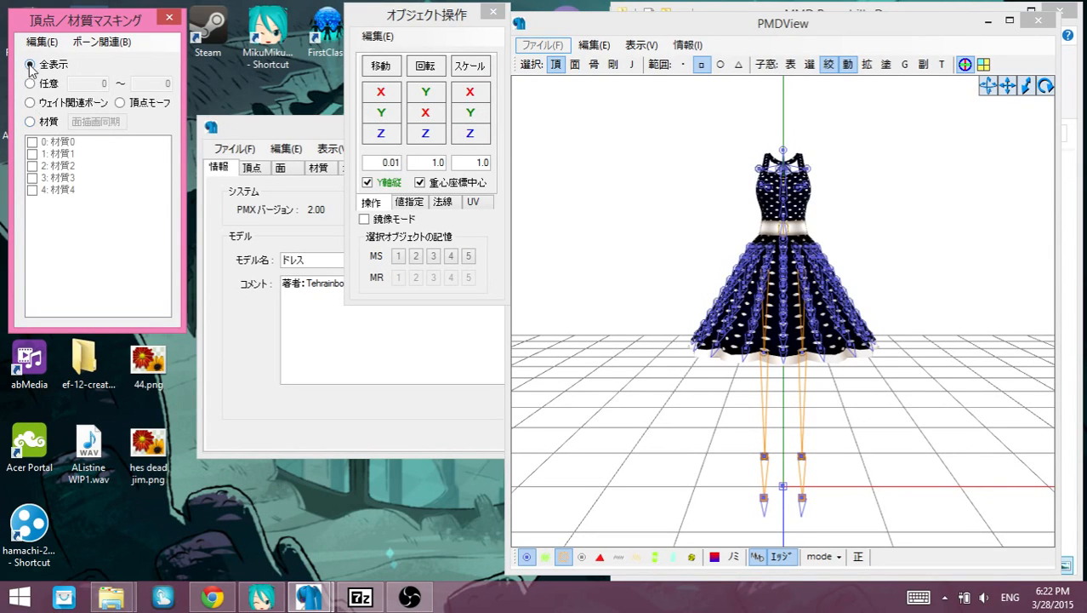
Step: Set the masking to 材質, enable 0: 材質0 and box-select that material's vertices on the dress
click(30, 122)
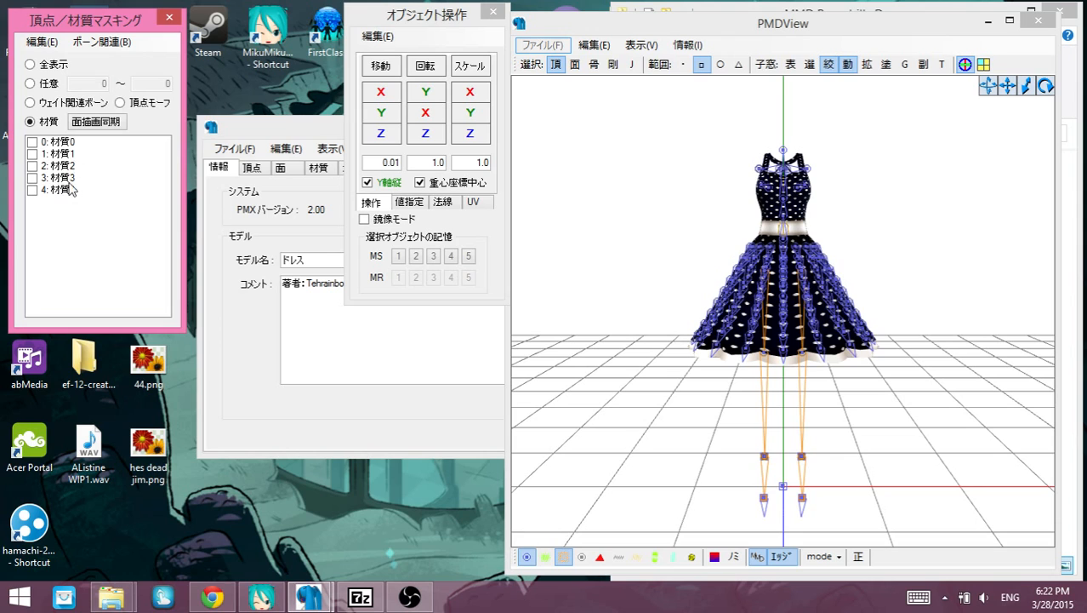
click(34, 143)
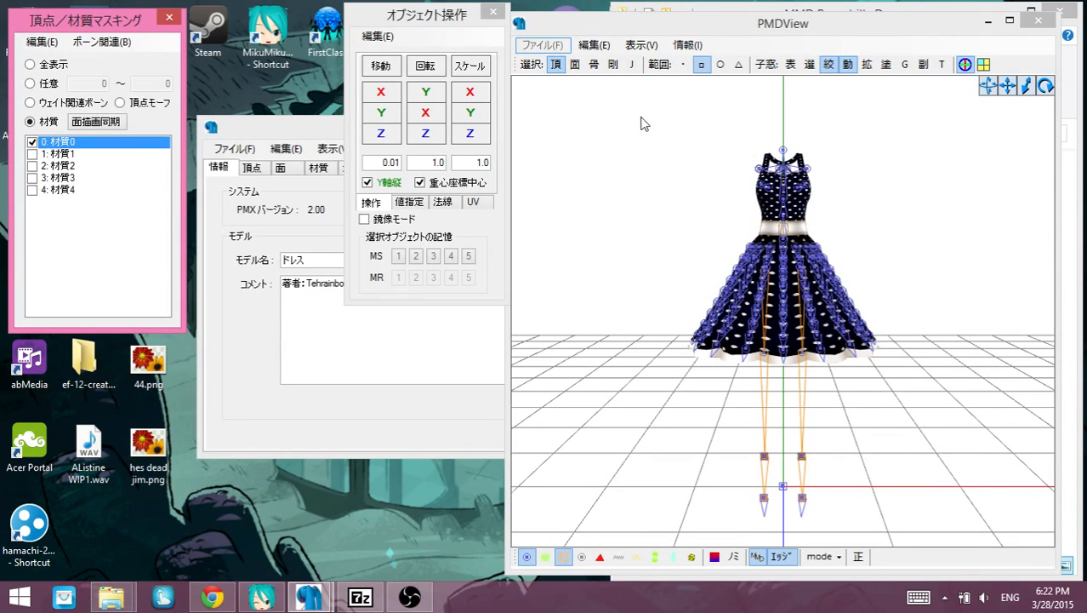
drag(644, 125, 975, 469)
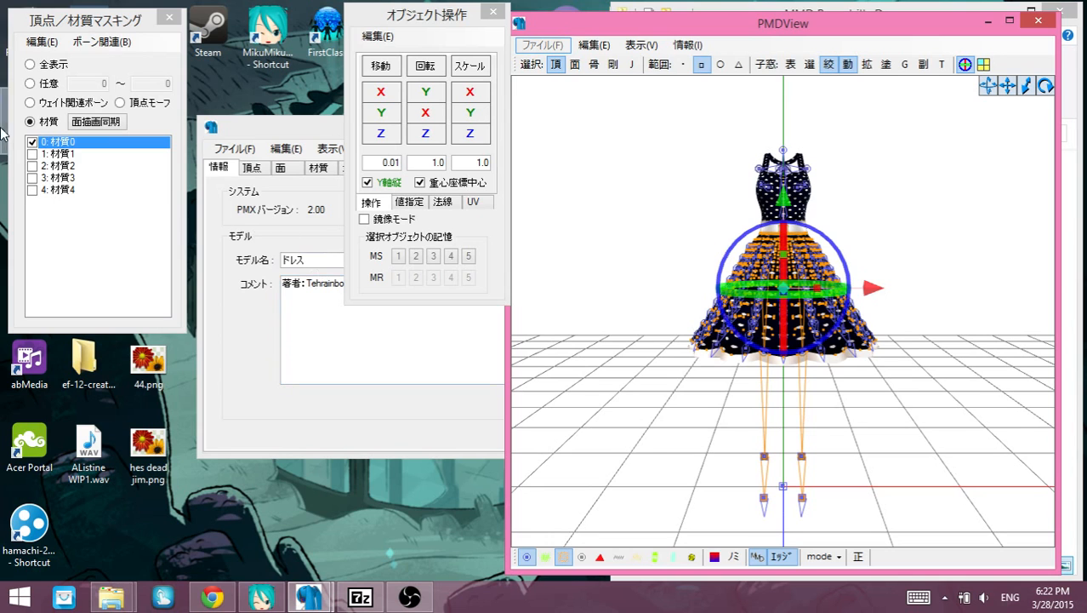
Step: Switch the material mask to 2: 材質2, clear the earlier vertex selection and try box-selecting over the dress
click(56, 166)
click(644, 181)
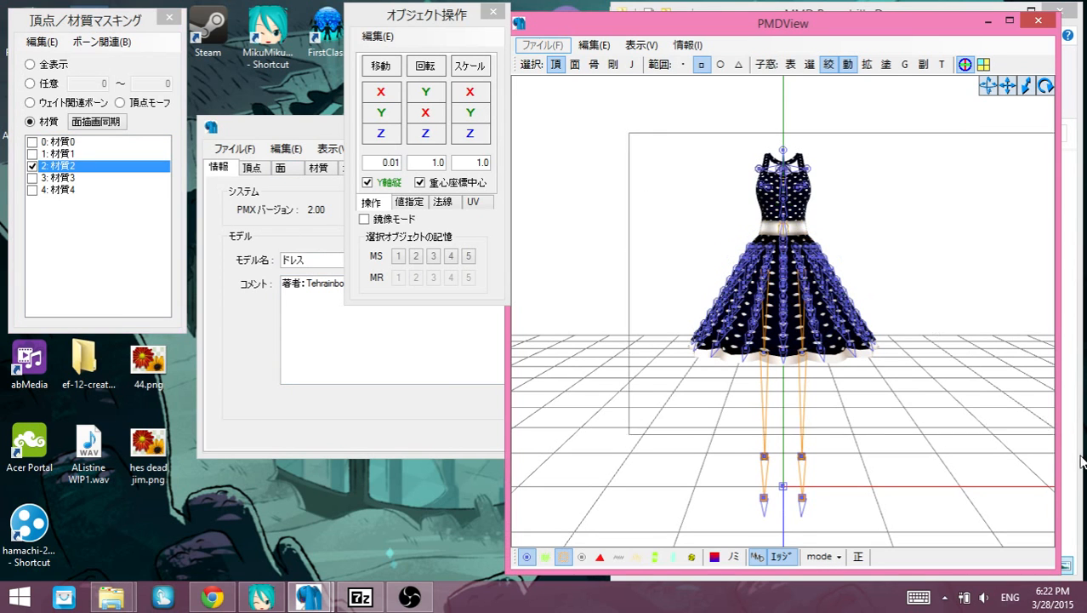
right_drag(936, 391, 1037, 431)
right_drag(1016, 246, 841, 239)
click(1025, 286)
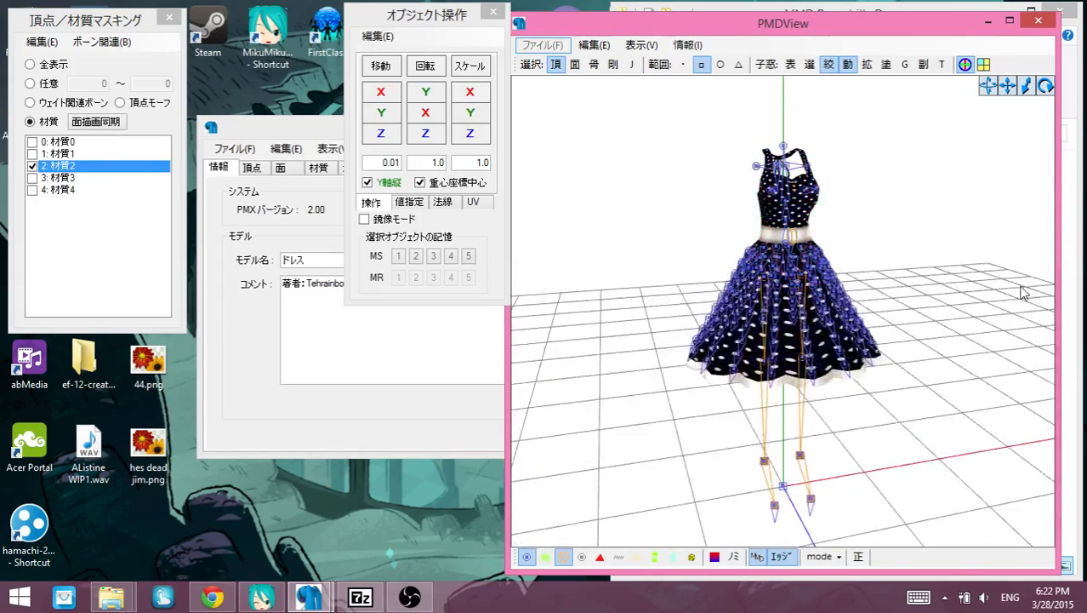
right_drag(1020, 288, 999, 289)
Step: Mask to 3: 材質3, box-select its vertices, then disable that material and clear the selection
click(44, 177)
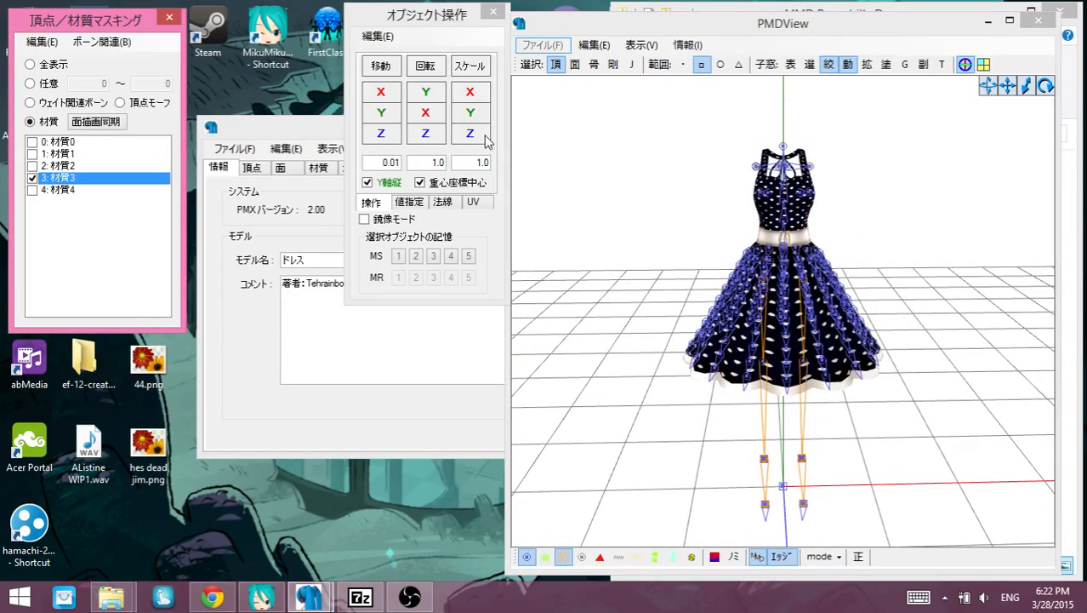
drag(672, 102, 851, 256)
right_drag(931, 365, 928, 359)
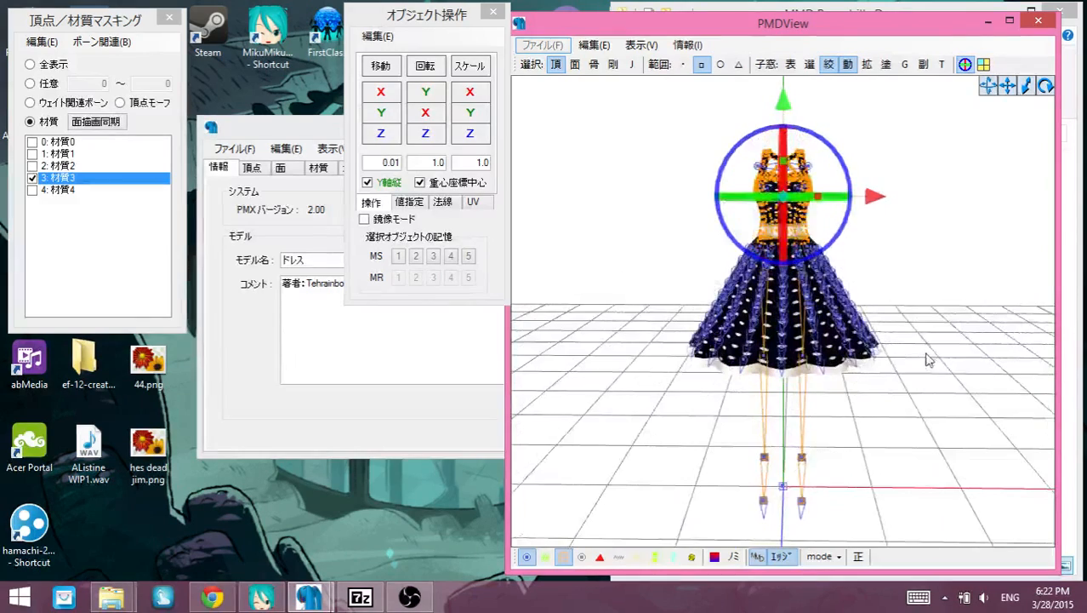
click(51, 177)
click(956, 430)
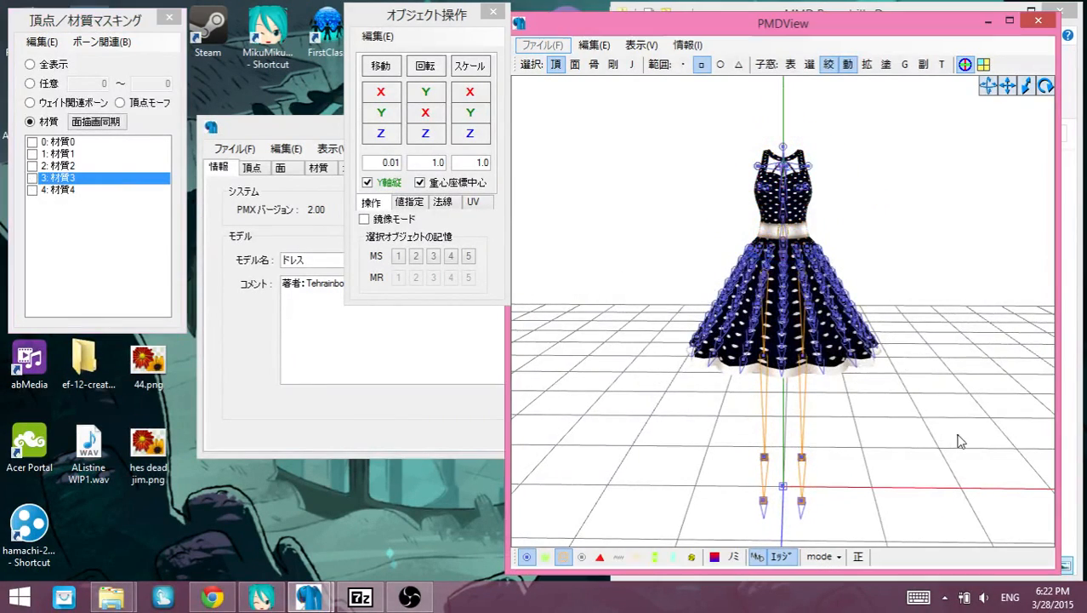
right_drag(956, 429, 978, 410)
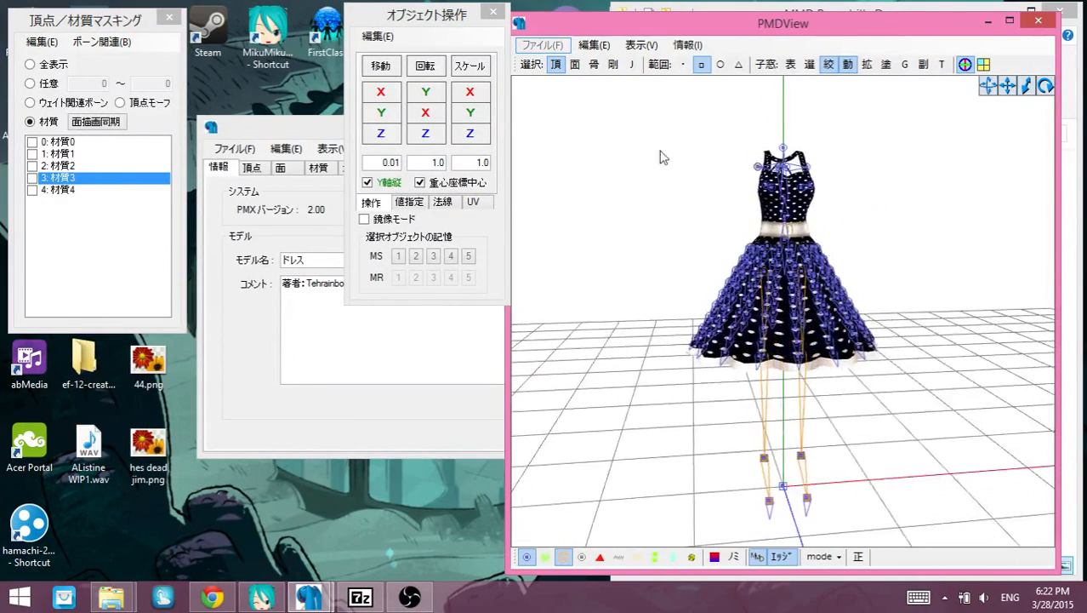
right_drag(1007, 377, 959, 348)
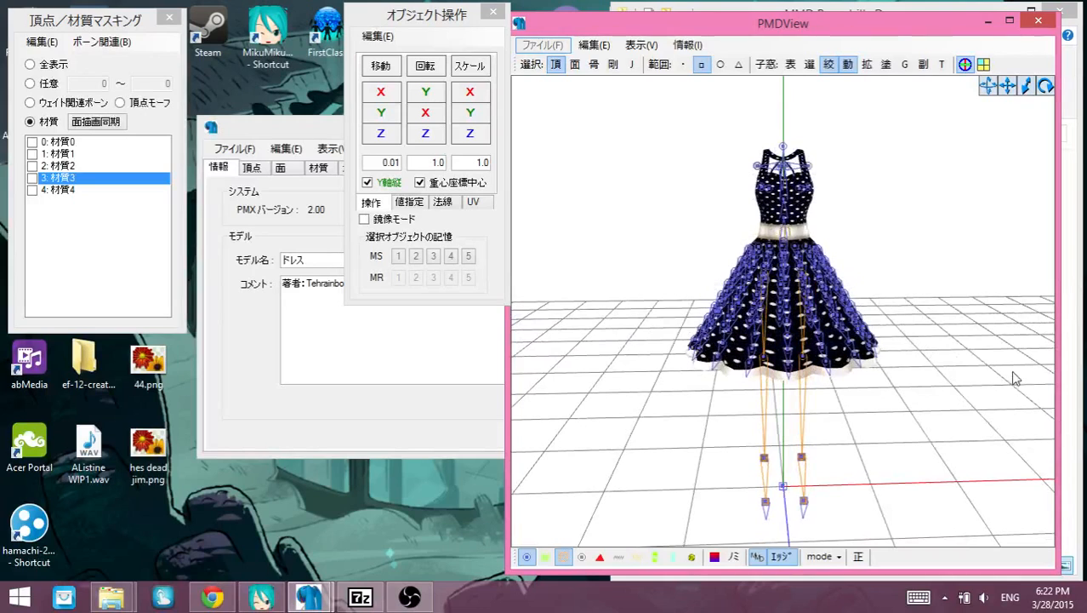
Step: Enable all materials from 材質0 to 材質4 in the mask, box-select the dress's vertices and clear the selection
click(106, 154)
click(69, 166)
click(61, 177)
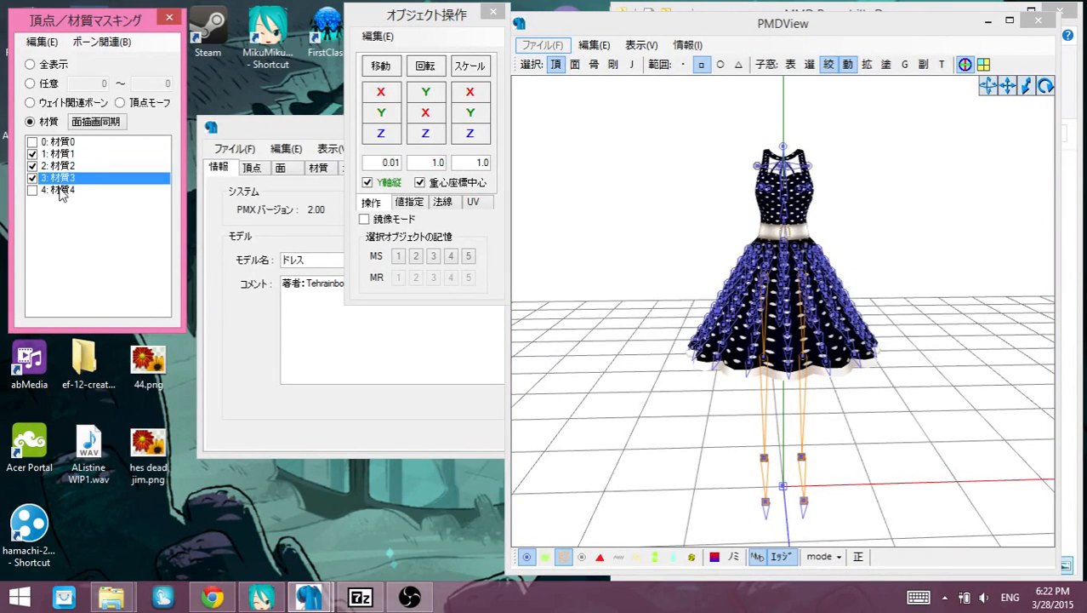
click(65, 189)
click(76, 141)
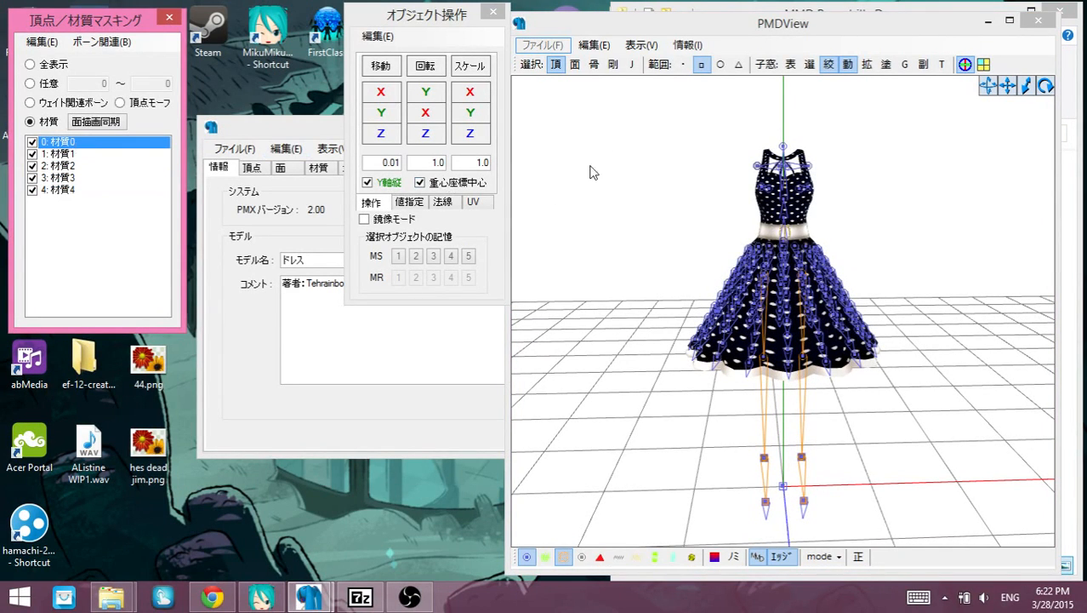
drag(609, 125, 1055, 425)
mouse_move(959, 440)
right_down()
mouse_move(930, 444)
mouse_move(981, 442)
mouse_move(871, 439)
mouse_move(950, 438)
right_up()
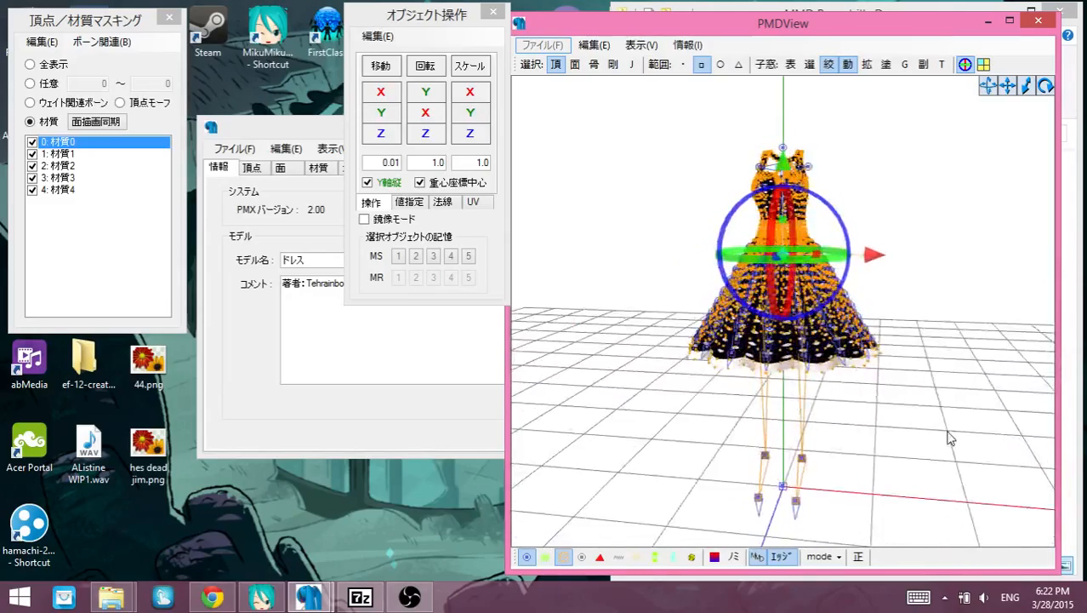
right_drag(882, 432, 981, 436)
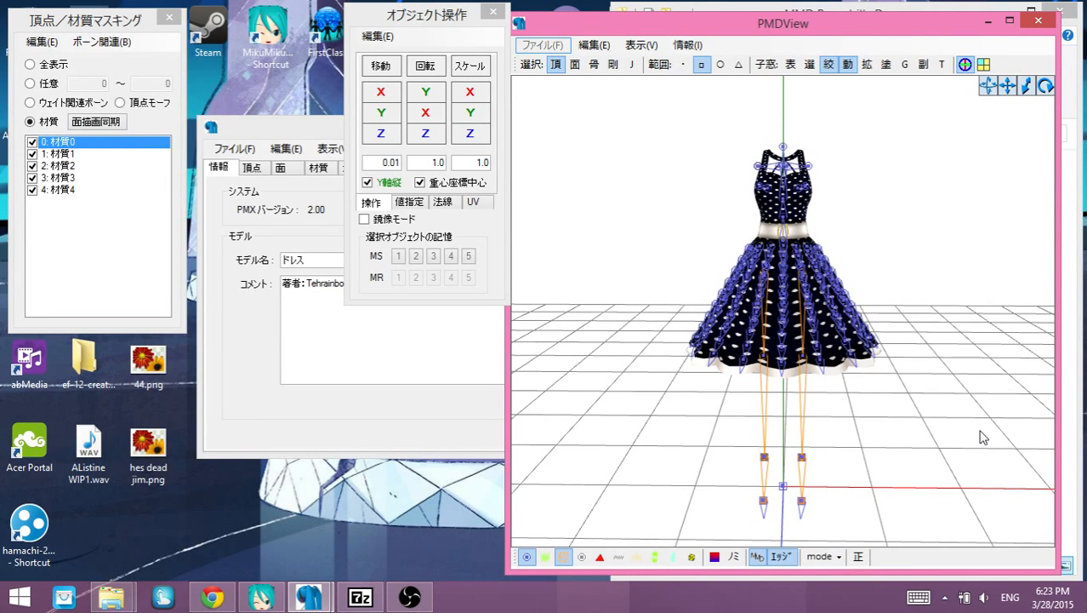
Step: Enable face, bone, rigid body and joint selection (面, 骨, 剛, J) in addition to vertices in PMDView
right_drag(978, 304, 953, 289)
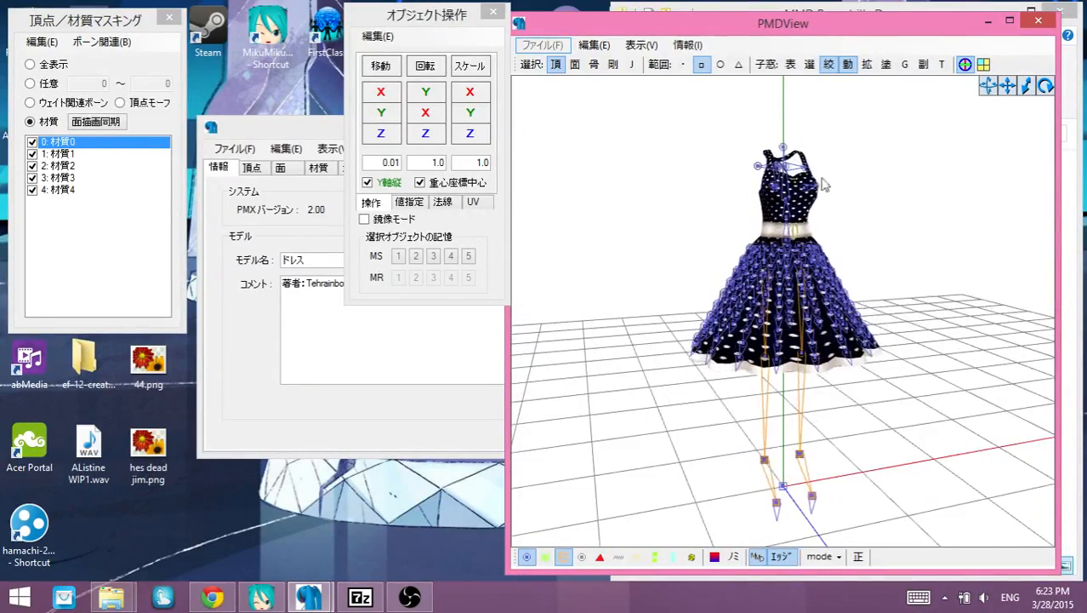
click(575, 65)
click(594, 64)
click(613, 64)
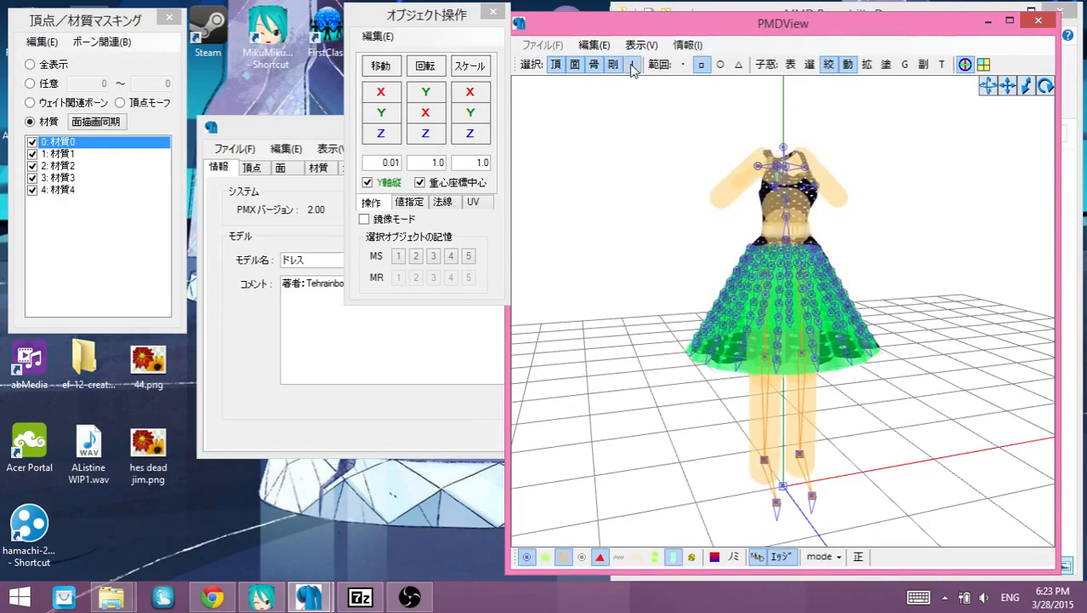
click(632, 65)
mouse_move(625, 194)
right_down()
mouse_move(572, 198)
mouse_move(609, 184)
mouse_move(607, 195)
right_up()
mouse_move(625, 191)
right_down()
mouse_move(581, 187)
mouse_move(665, 196)
mouse_move(604, 189)
right_up()
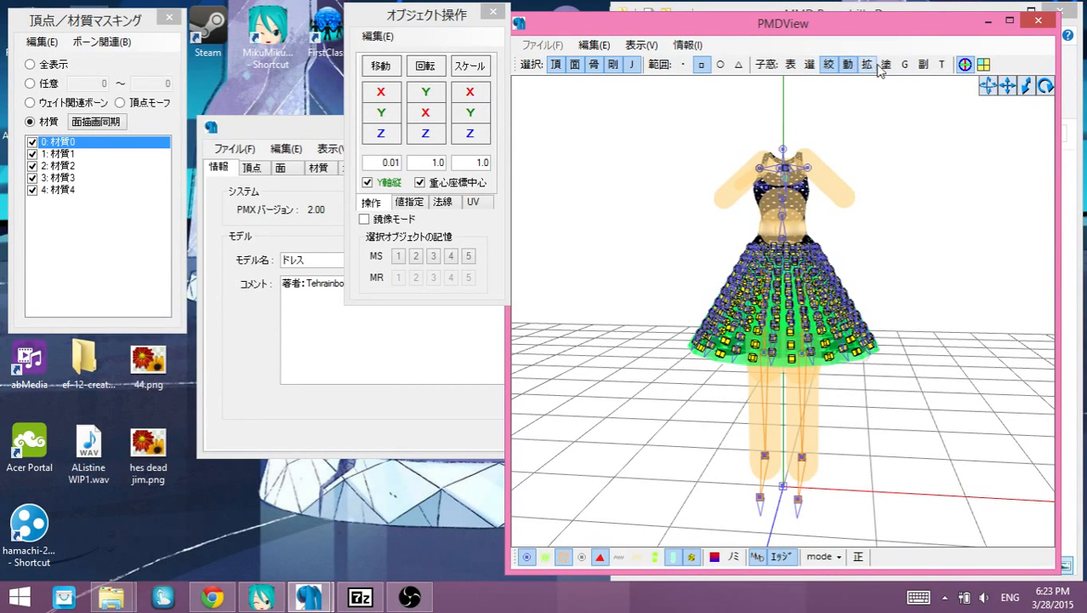
Step: Open the SubView window and view the plain dress from a closer, rotated angle
click(923, 66)
right_drag(351, 340, 322, 412)
scroll(330, 415, up, 3)
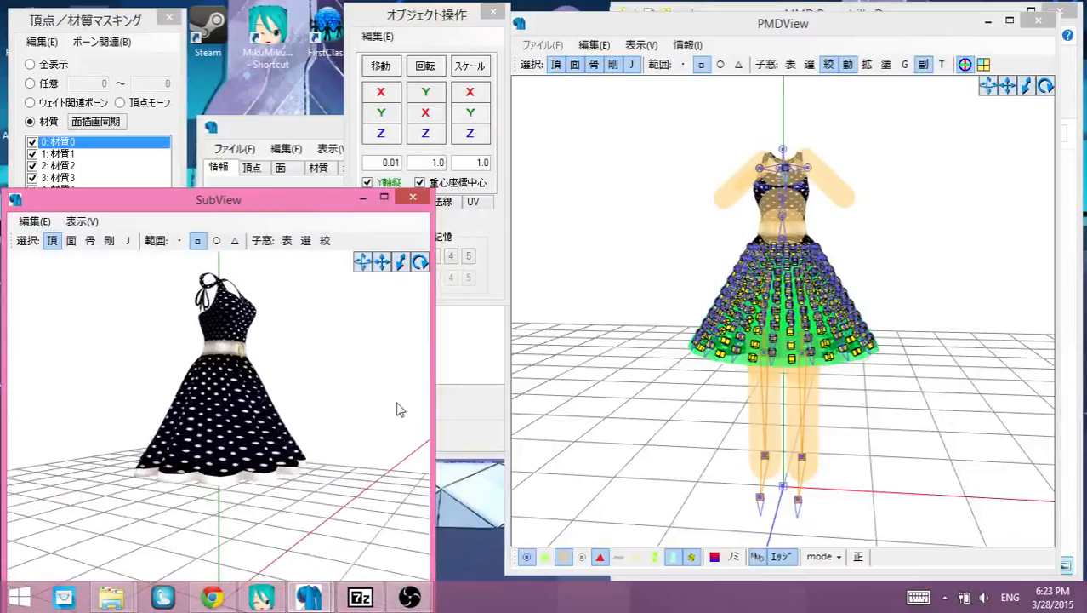
right_drag(400, 410, 346, 415)
Step: Box-select the whole dress in PMDView with all element types enabled and clear the selection
right_drag(644, 387, 591, 382)
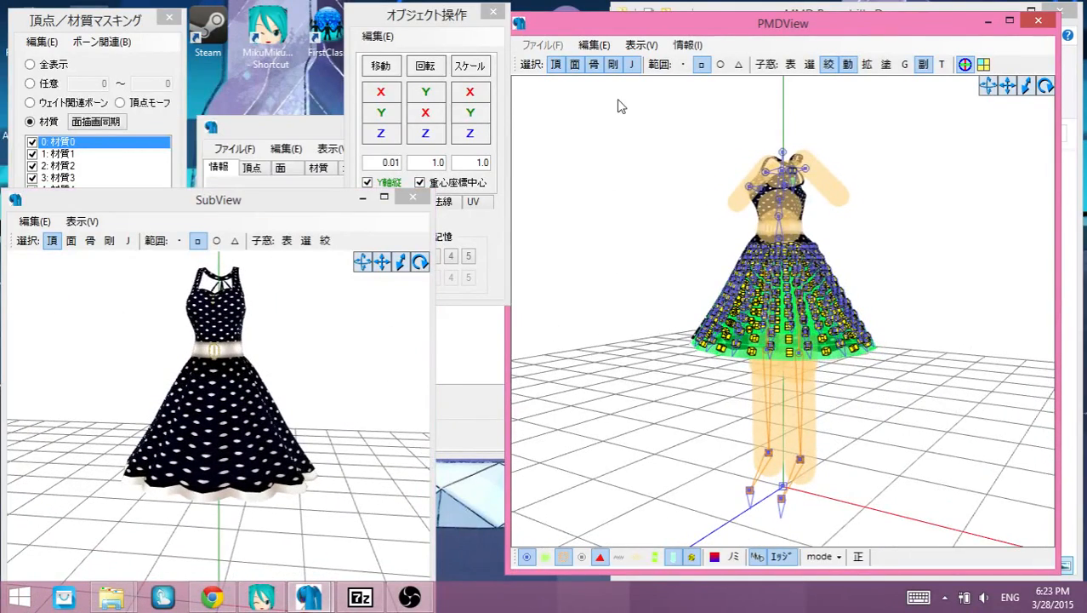
drag(617, 99, 936, 529)
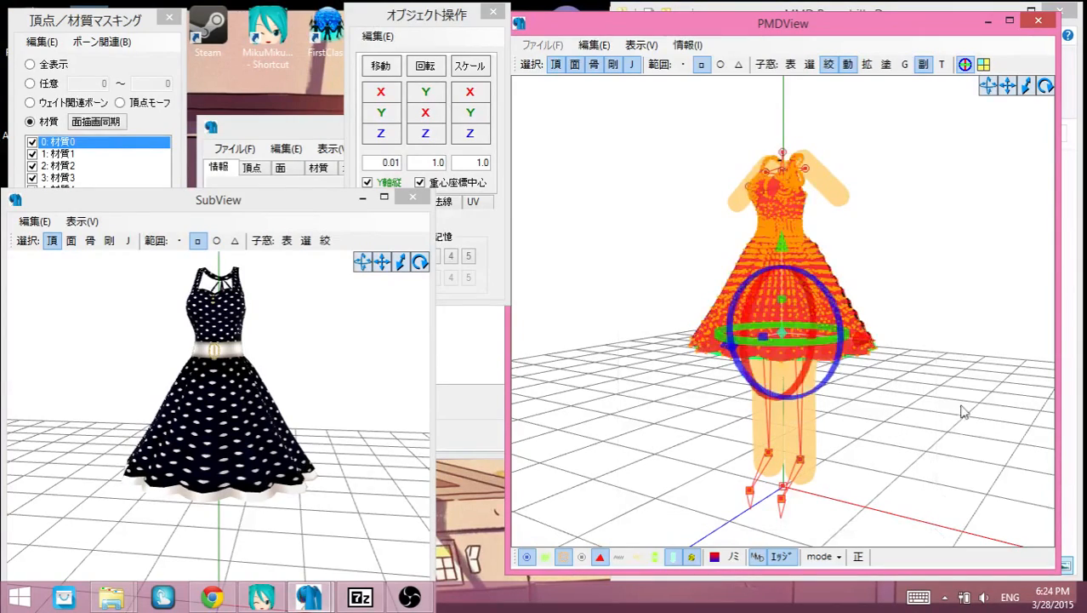
click(974, 393)
right_drag(982, 388, 1007, 384)
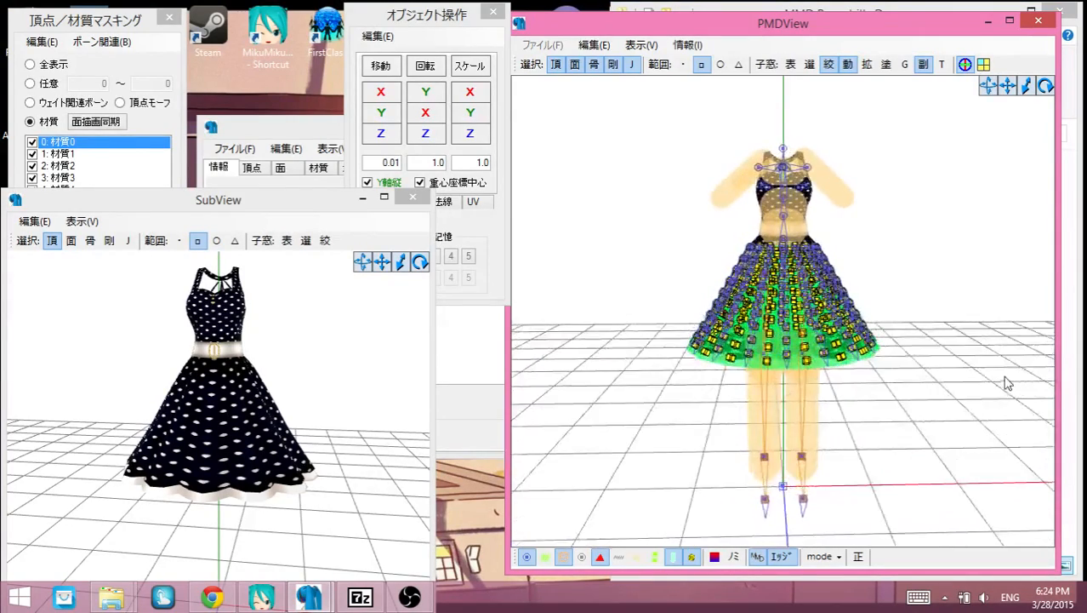
Step: Examine the rigid bodies, bones and joints on the dress's upper body up close in PMDView
scroll(1006, 382, up, 10)
drag(1006, 86, 1007, 354)
right_drag(850, 253, 817, 261)
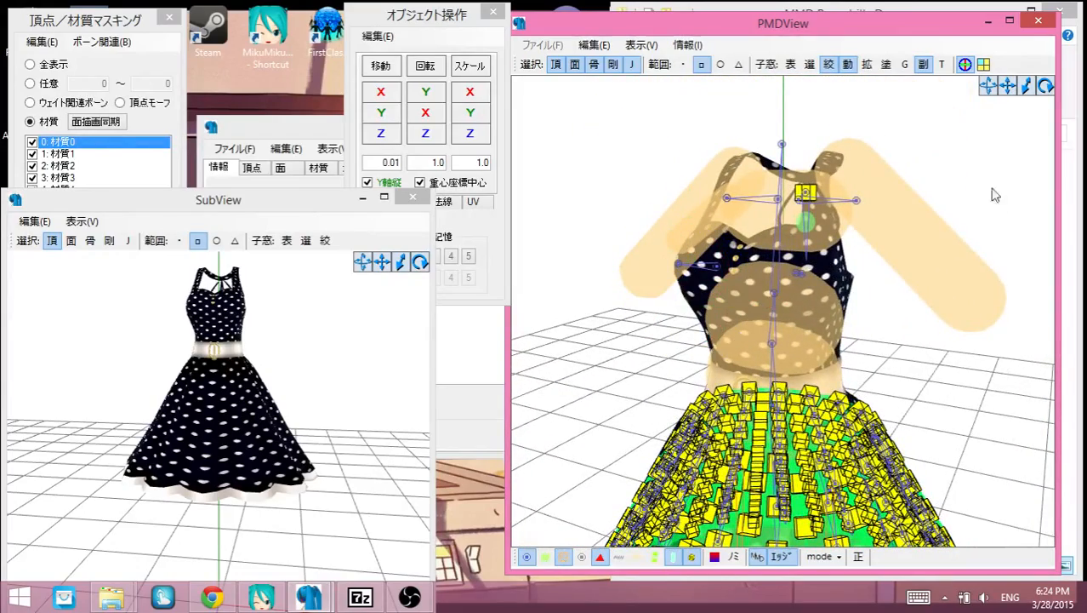
drag(995, 168, 885, 374)
right_drag(932, 381, 953, 385)
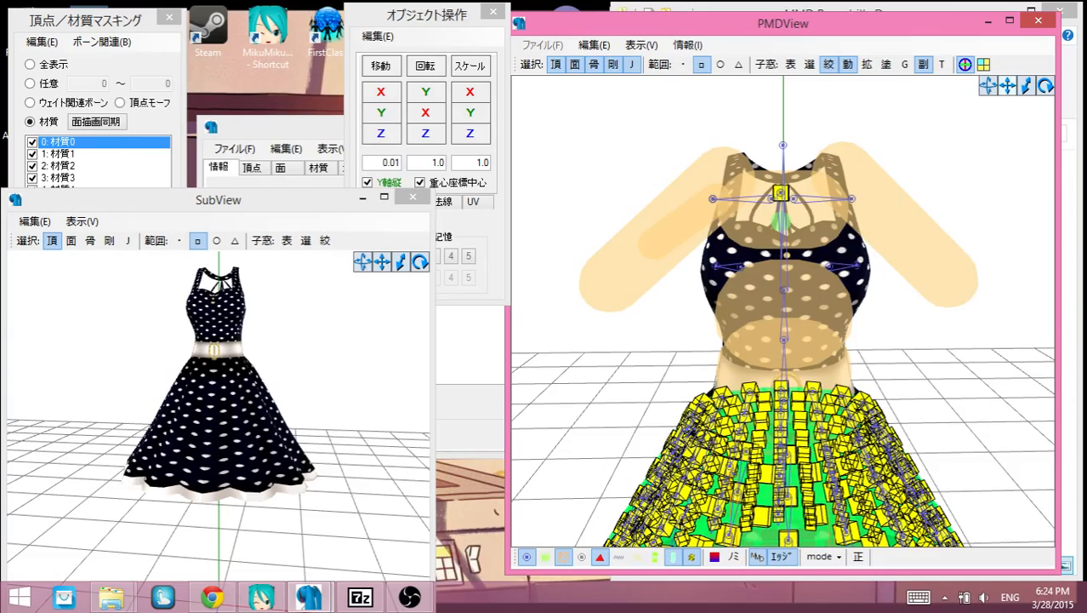
Step: Box-select a section of the skirt with all element types enabled in PMDView and clear the selection
drag(1008, 86, 998, 12)
drag(929, 285, 781, 491)
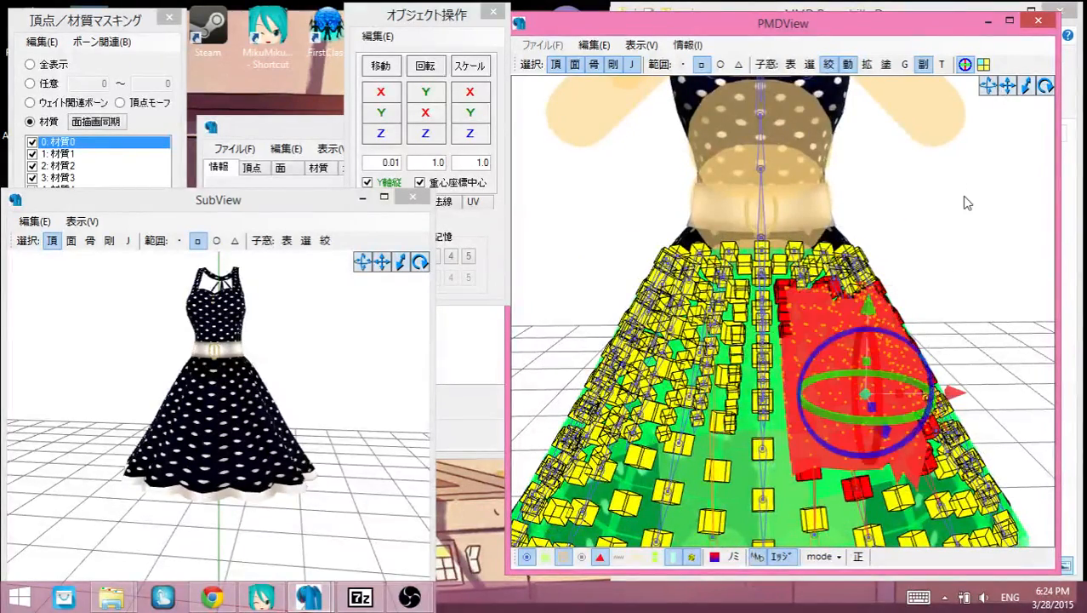
click(815, 171)
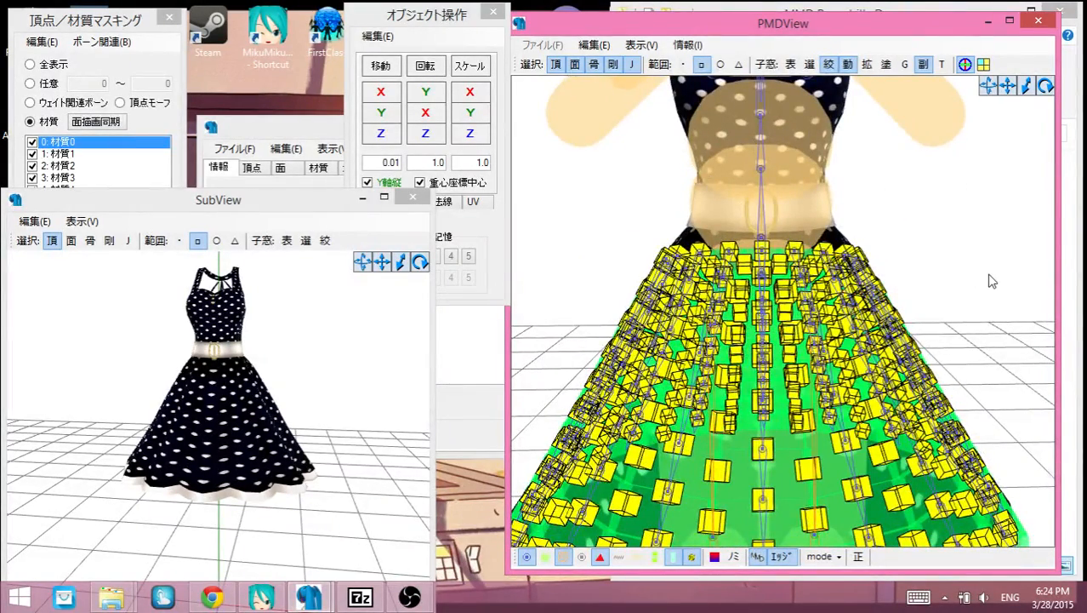
Step: Box-select the entire dress with its vertices, faces, bones, rigid bodies and joints in PMDView
scroll(989, 281, down, 8)
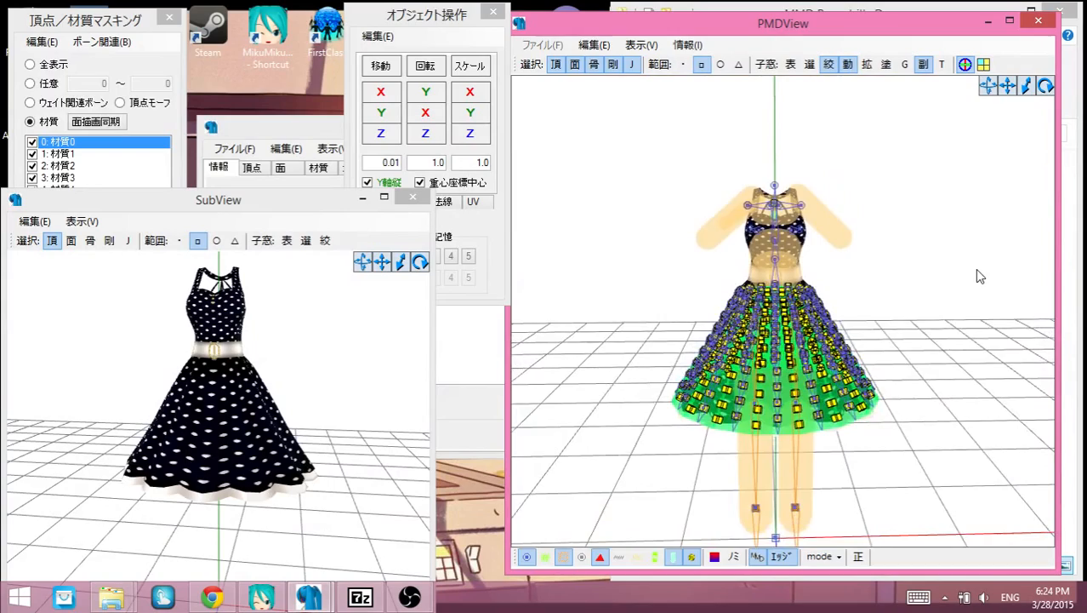
mouse_move(977, 269)
right_down()
mouse_move(870, 274)
mouse_move(969, 270)
right_up()
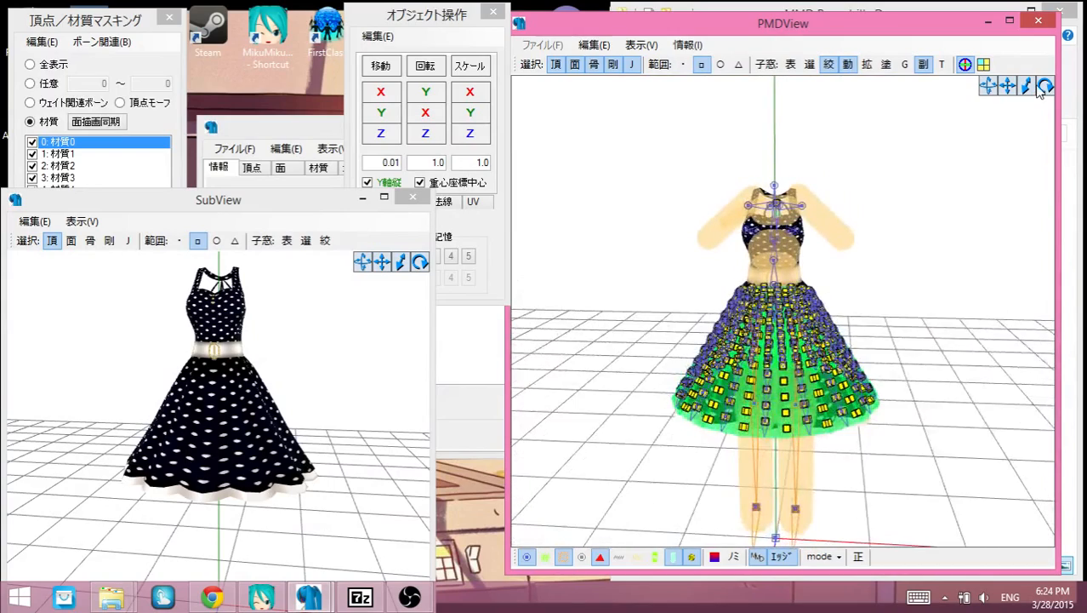
drag(1011, 83, 989, 165)
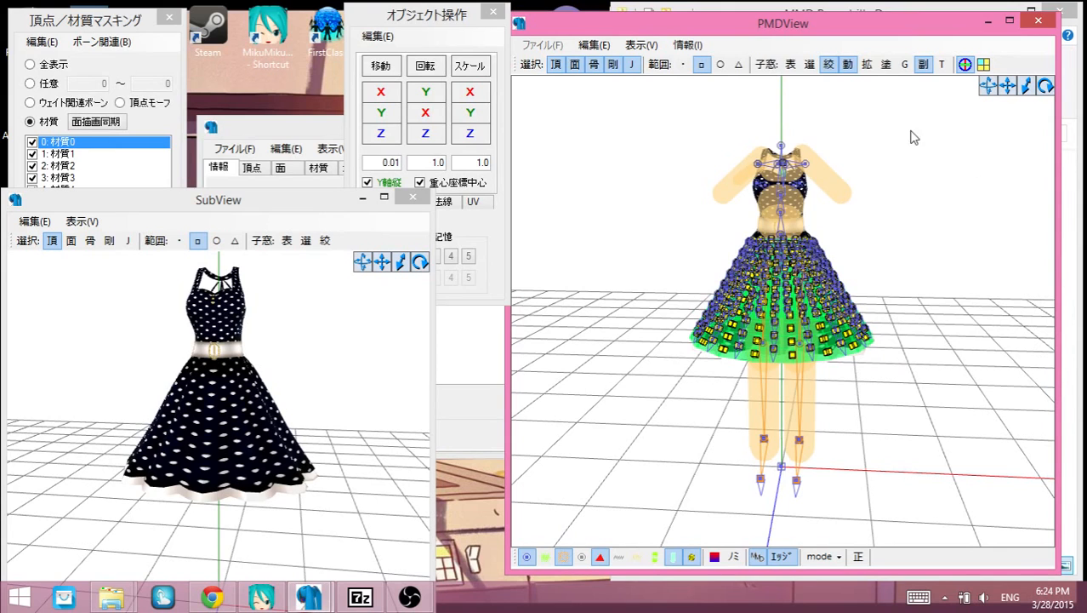
drag(914, 137, 649, 596)
drag(943, 133, 779, 283)
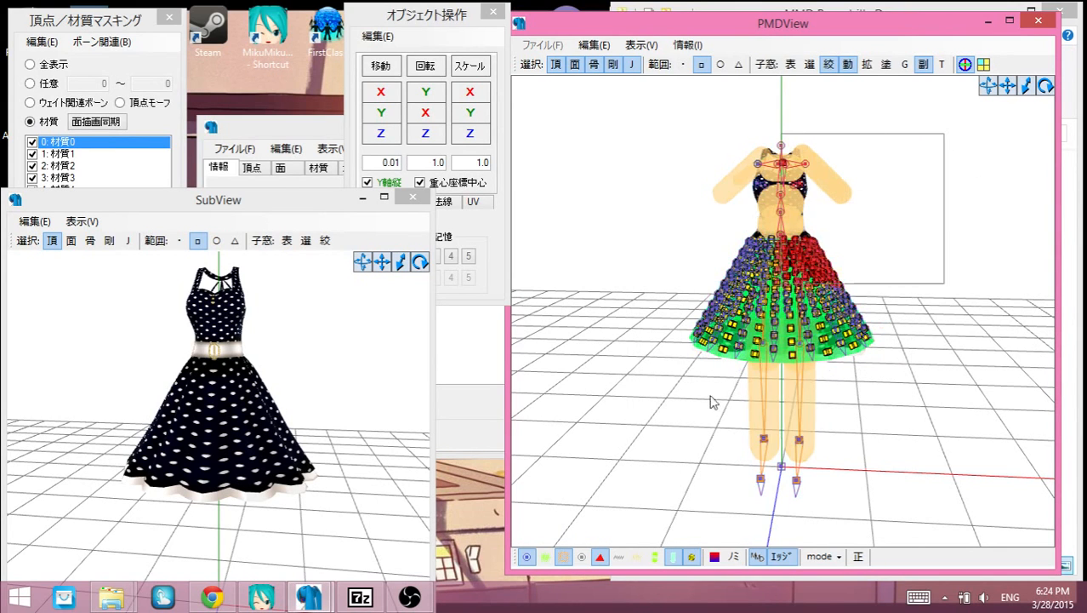
drag(713, 402, 632, 605)
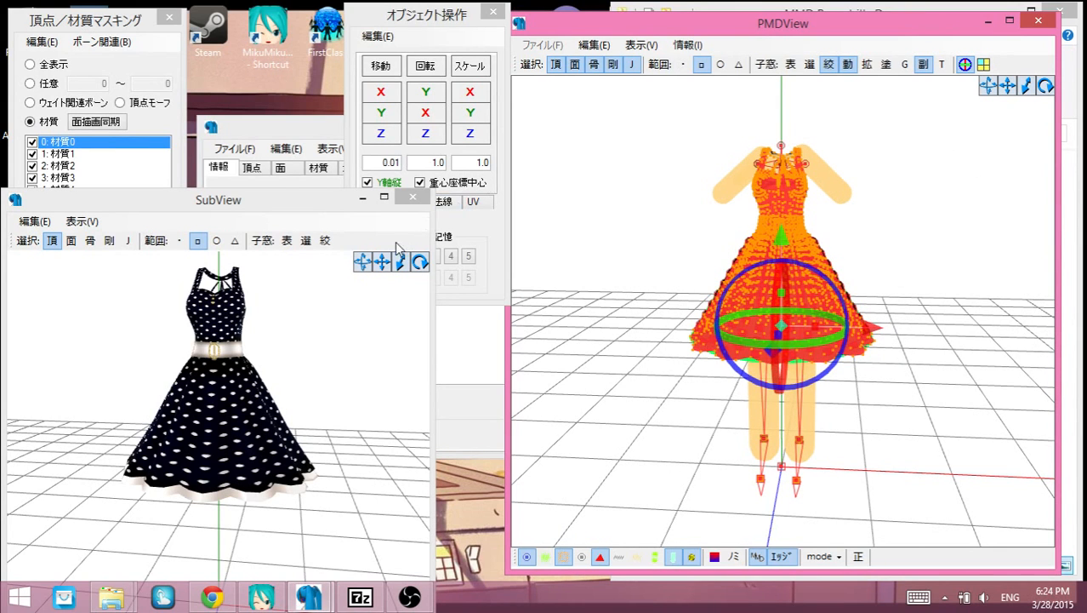
Step: Move the selected dress back and forth along the X axis with the object operation tool, checking it in SubView
right_drag(365, 313, 324, 302)
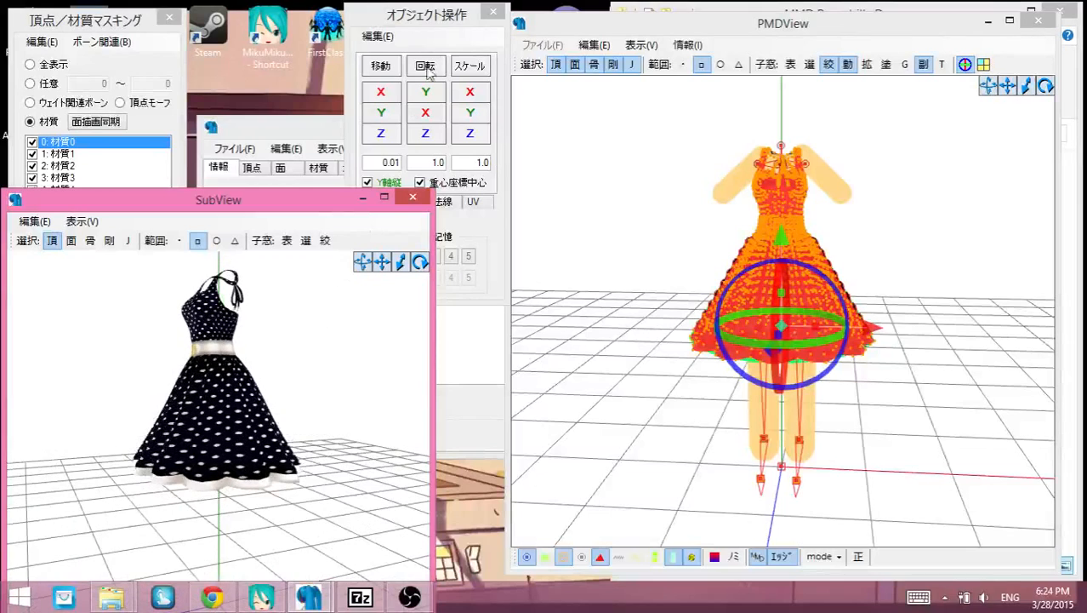
drag(434, 28, 537, 58)
mouse_move(388, 342)
right_down()
mouse_move(372, 347)
mouse_move(407, 351)
right_up()
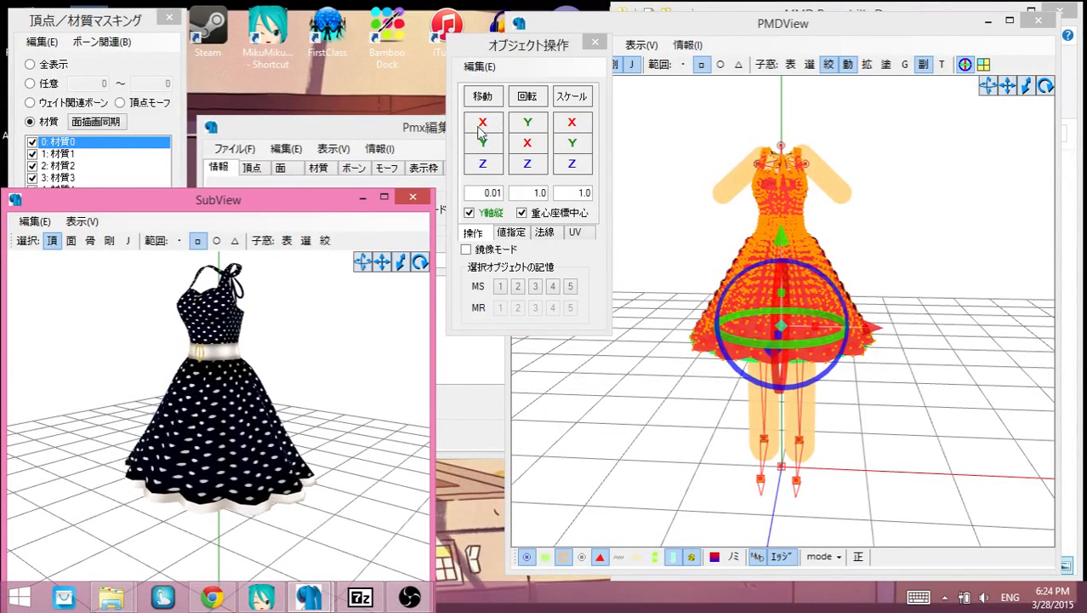
right_drag(305, 335, 368, 315)
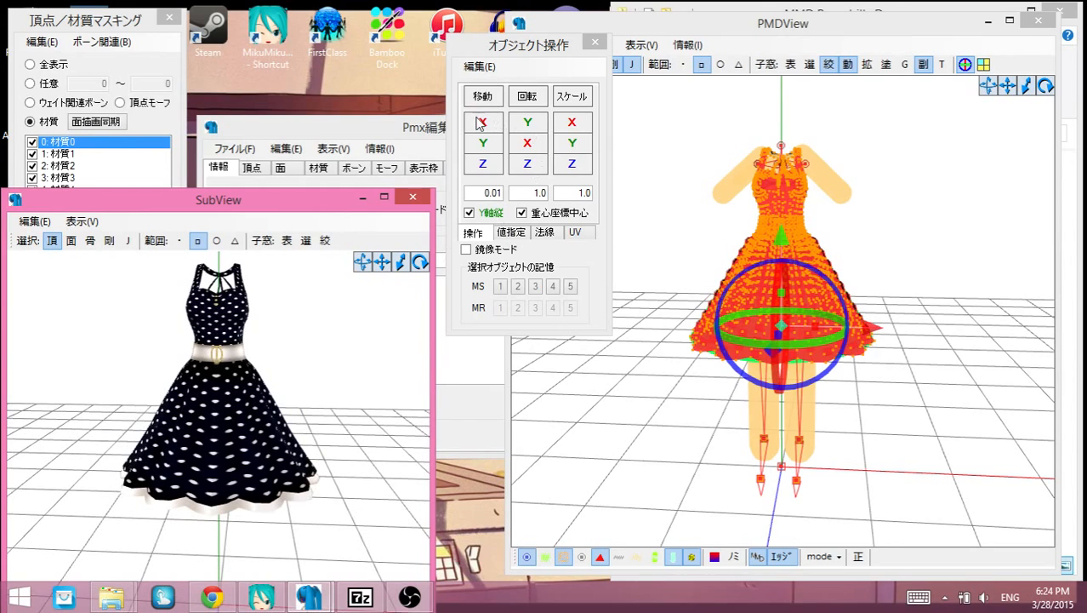
drag(478, 125, 500, 125)
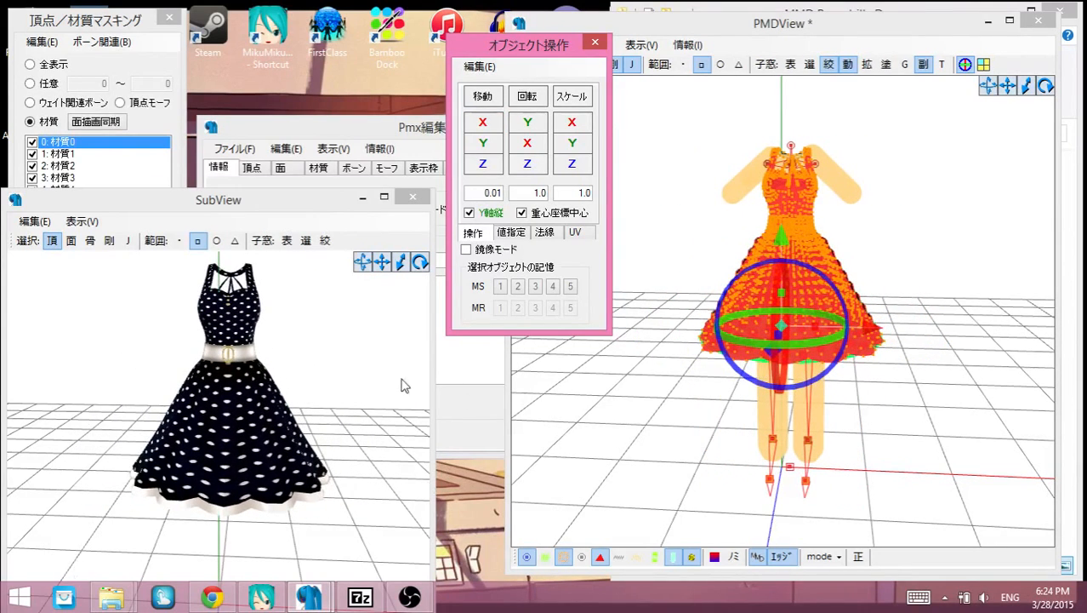
right_drag(399, 377, 291, 388)
drag(482, 124, 439, 125)
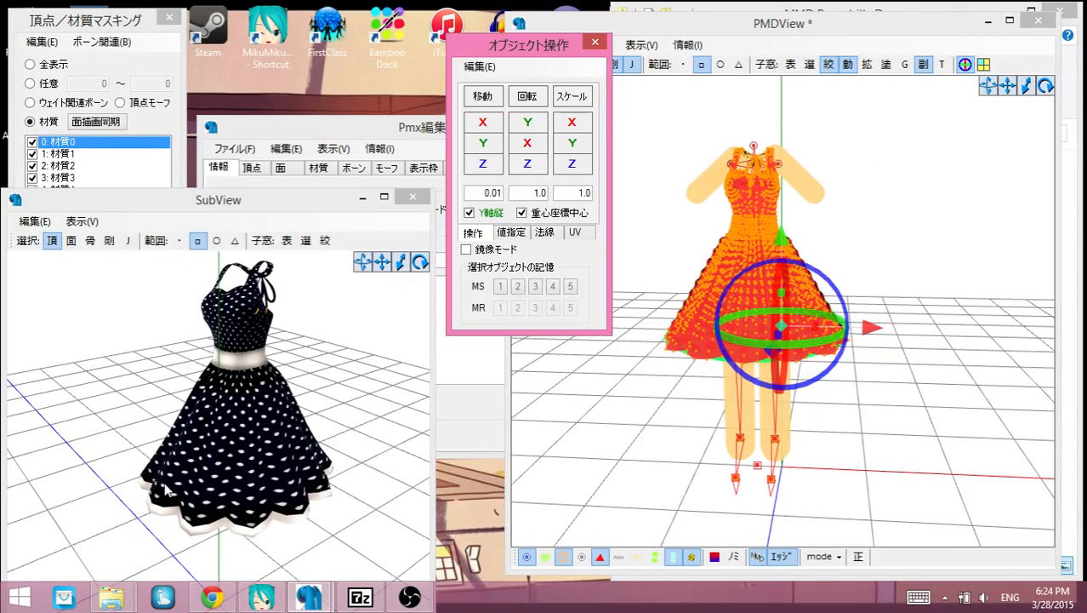
right_drag(276, 447, 368, 424)
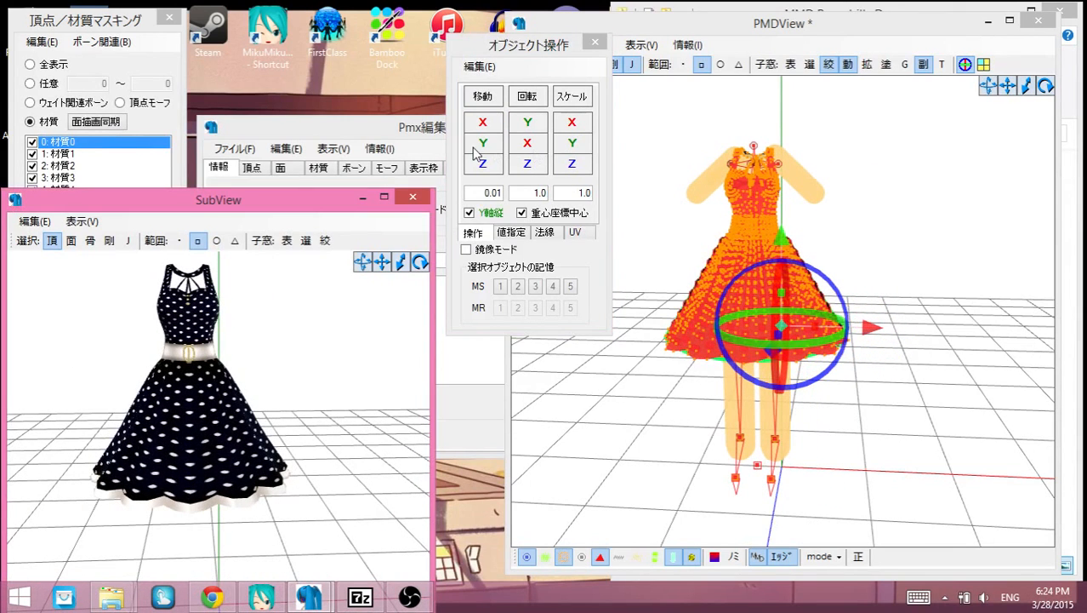
Step: Move the selected dress along the Y axis and back and forth along the Z axis
drag(482, 142, 483, 123)
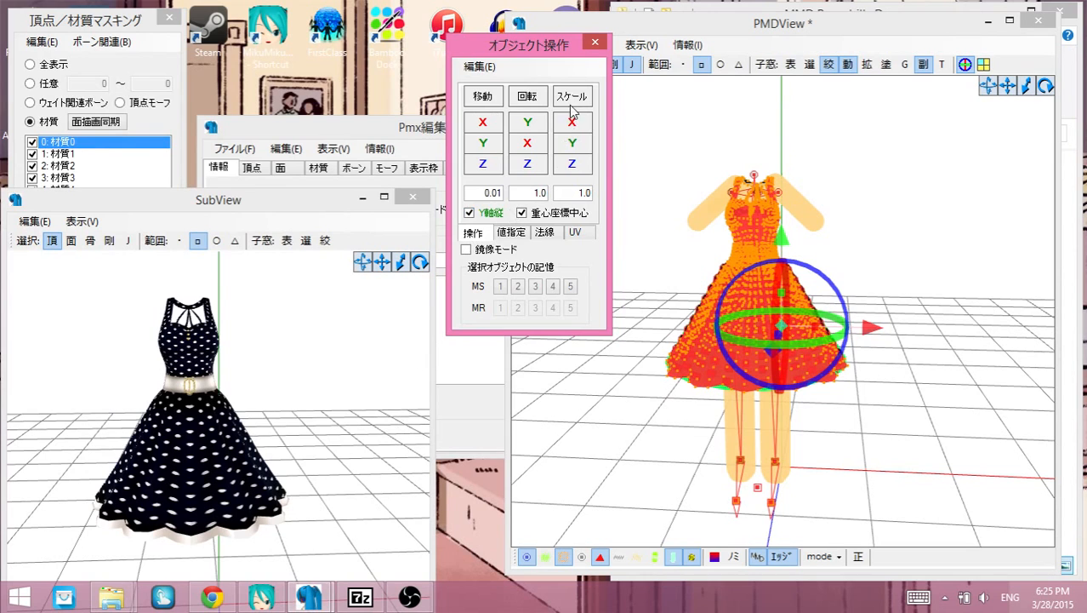
mouse_move(486, 168)
mouse_down()
mouse_move(487, 202)
mouse_move(487, 177)
mouse_up()
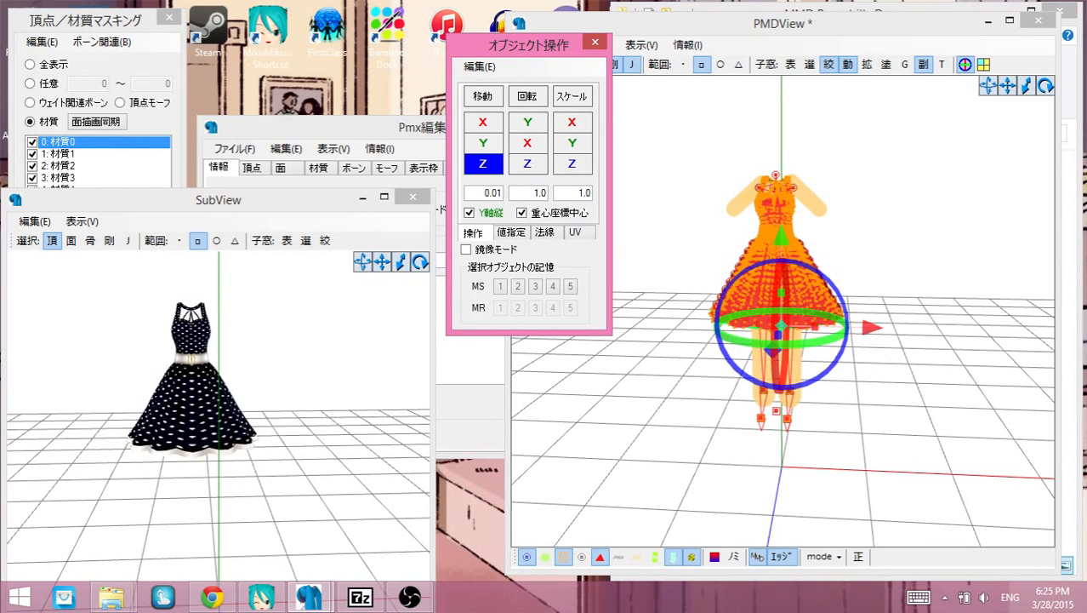
drag(486, 177, 486, 169)
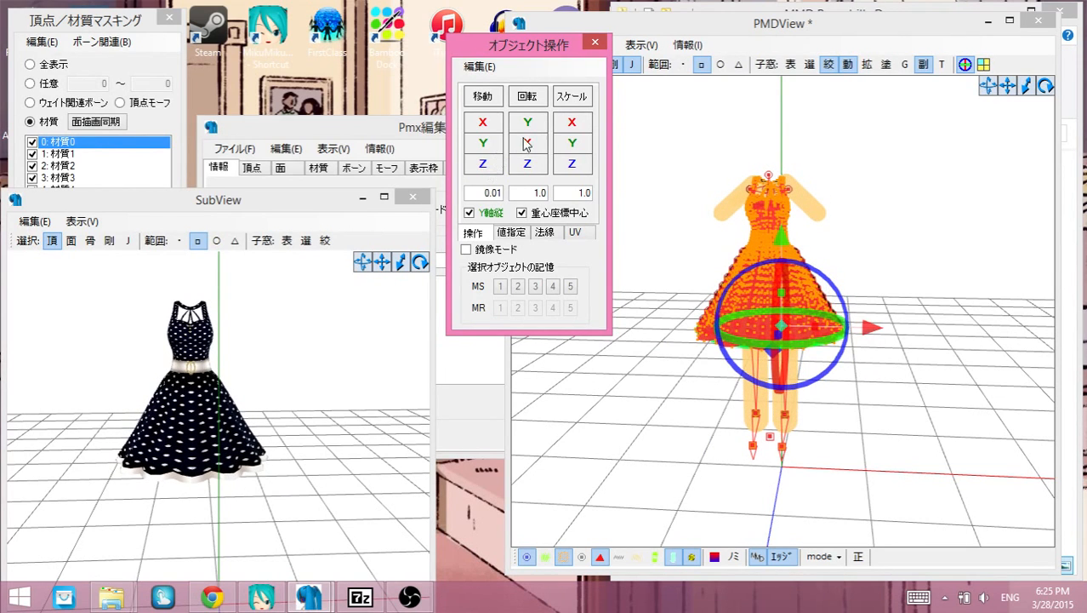
Step: Rotate the selected dress about the Y, X and Z axes, undoing the X rotation before trying Z
drag(537, 126, 537, 126)
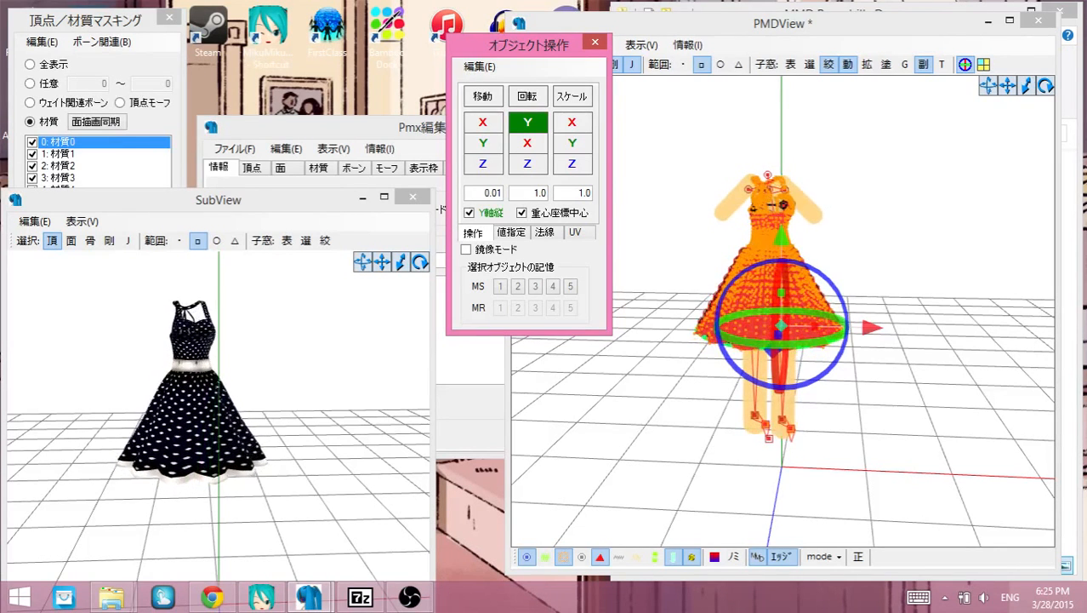
mouse_move(527, 122)
mouse_down()
mouse_move(538, 126)
mouse_move(532, 142)
mouse_up()
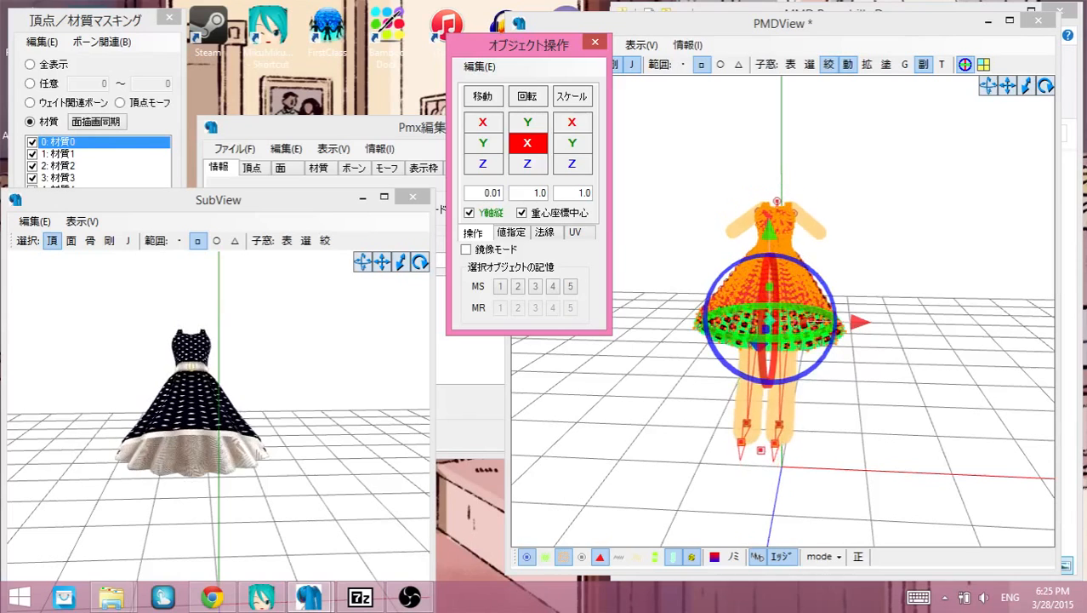
drag(531, 143, 528, 142)
key(ctrl+z)
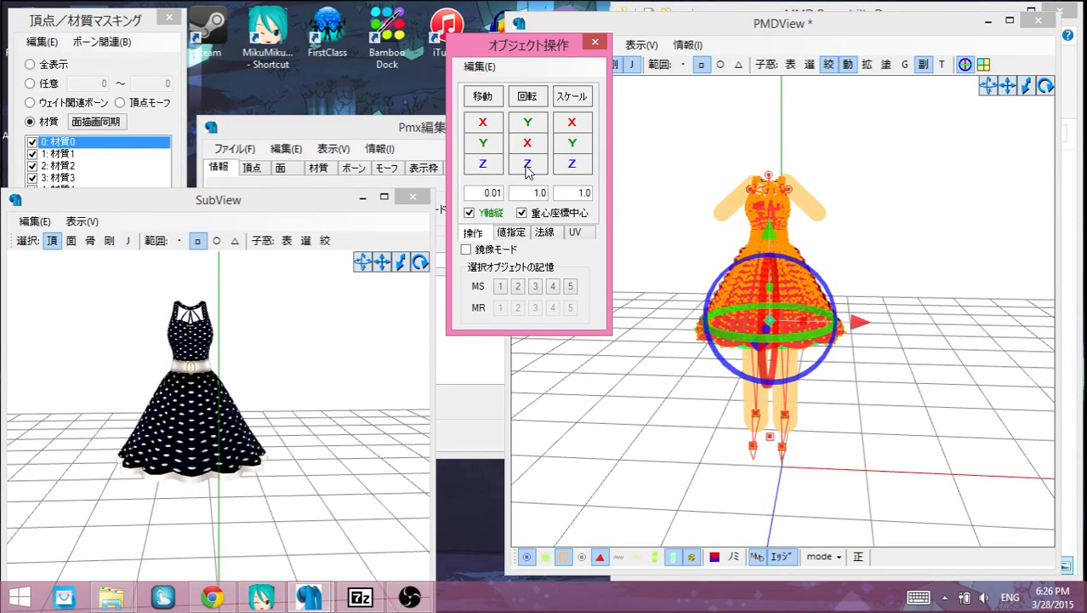
drag(527, 166, 527, 168)
Step: Try scaling the selected dress along the X and Y axes, undoing the change between attempts
click(583, 124)
mouse_move(584, 124)
mouse_down()
mouse_move(521, 124)
mouse_move(629, 124)
mouse_move(564, 124)
mouse_move(585, 125)
mouse_move(573, 143)
mouse_move(604, 143)
mouse_move(580, 143)
mouse_up()
key(ctrl+z)
click(572, 144)
Step: Stretch the selected dress along the Z axis, inspect it from the side in SubView and shrink it again
mouse_move(580, 163)
mouse_down()
mouse_move(612, 164)
mouse_move(568, 163)
mouse_up()
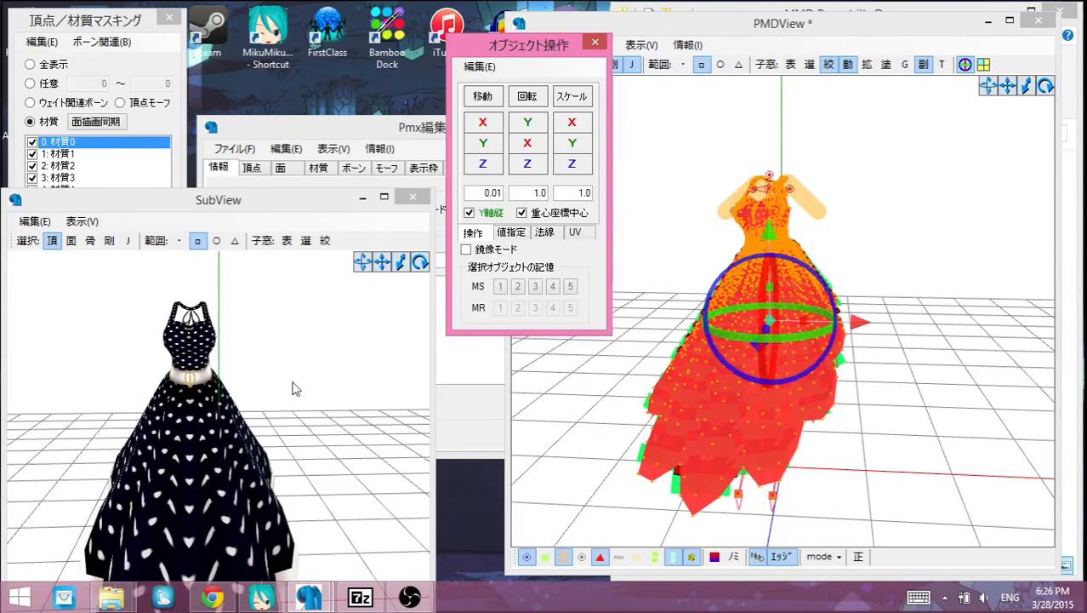
right_drag(293, 387, 314, 330)
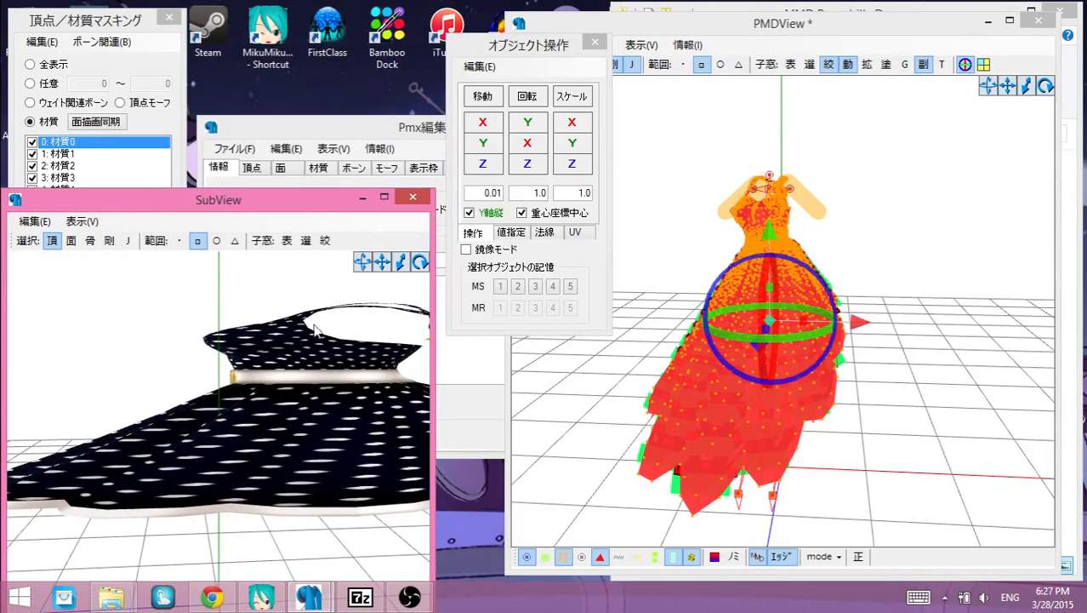
drag(575, 169, 572, 165)
right_drag(188, 369, 260, 371)
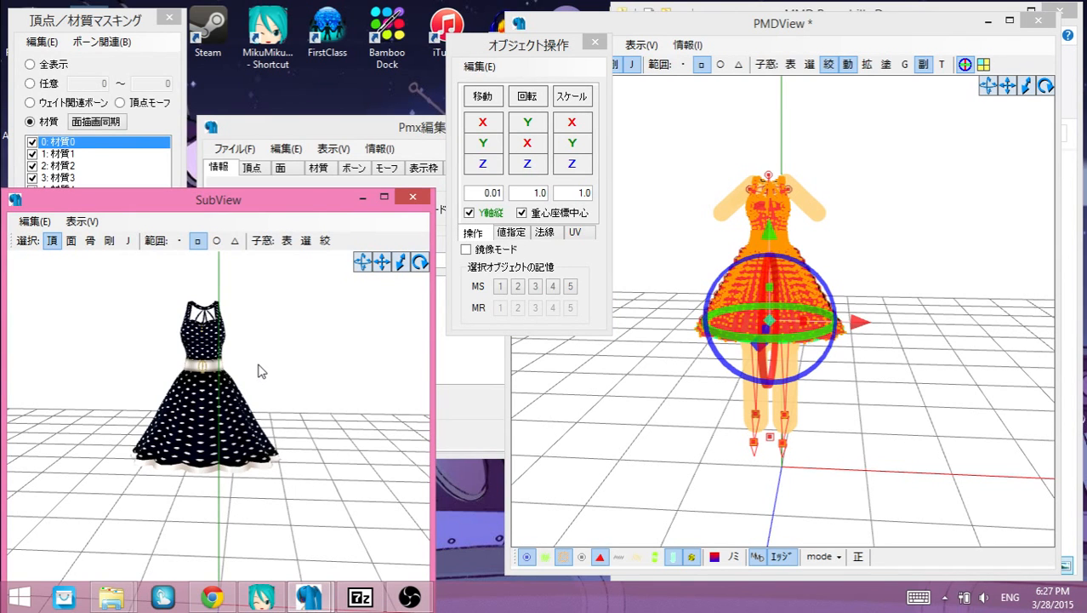
right_drag(296, 340, 230, 352)
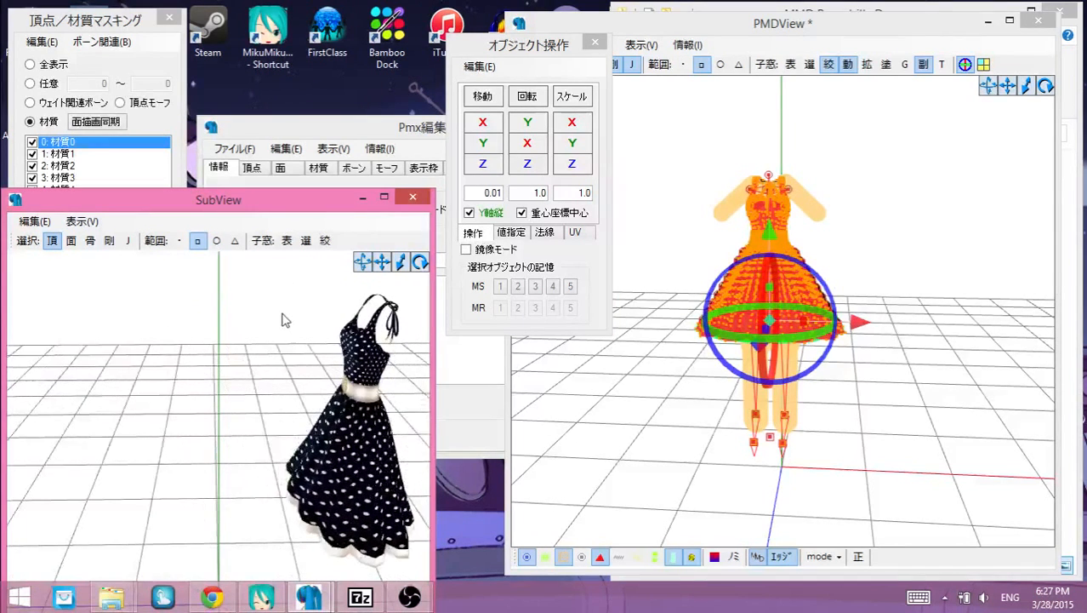
Step: Clear the selection and undo the trial moves, rotations and scaling on the dress
click(645, 416)
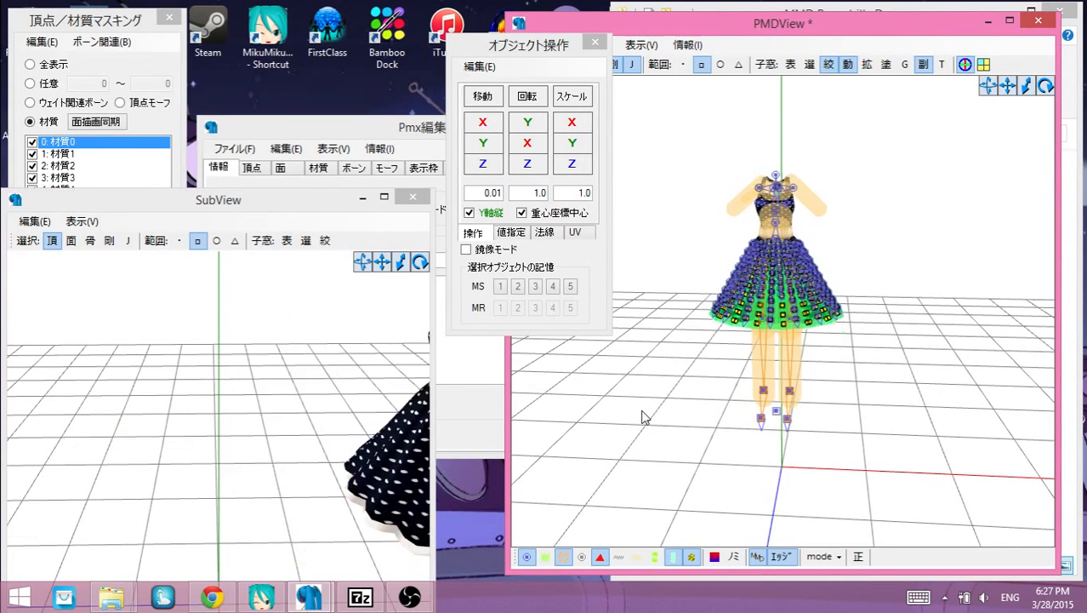
key(ctrl+z)
key(ctrl+z)
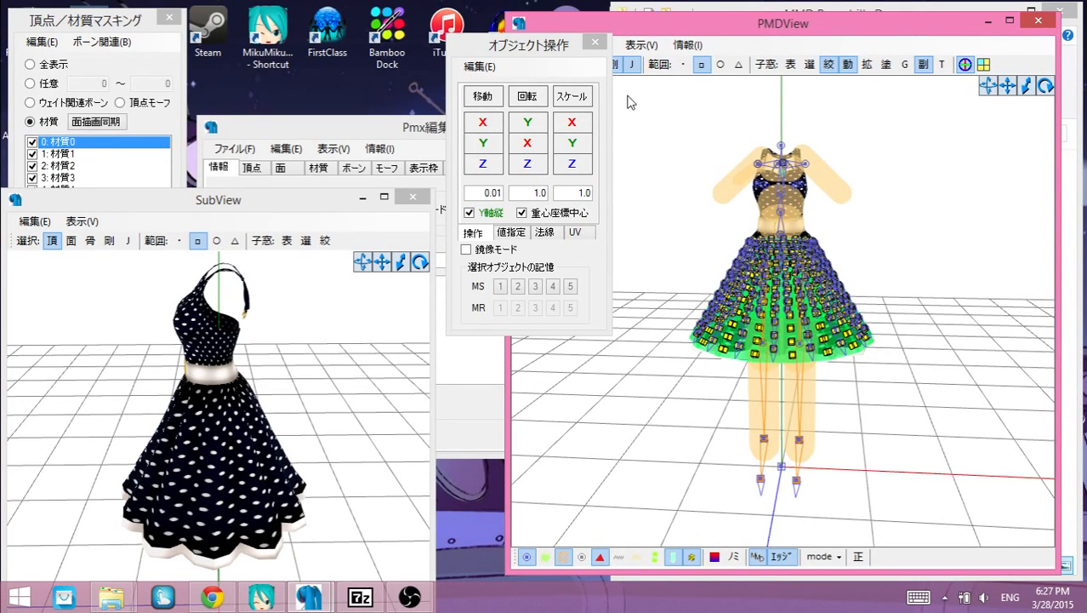
Step: Box-select the whole dress, move it backward along the Z axis while checking it in SubView, and clear the selection
drag(629, 102, 1016, 524)
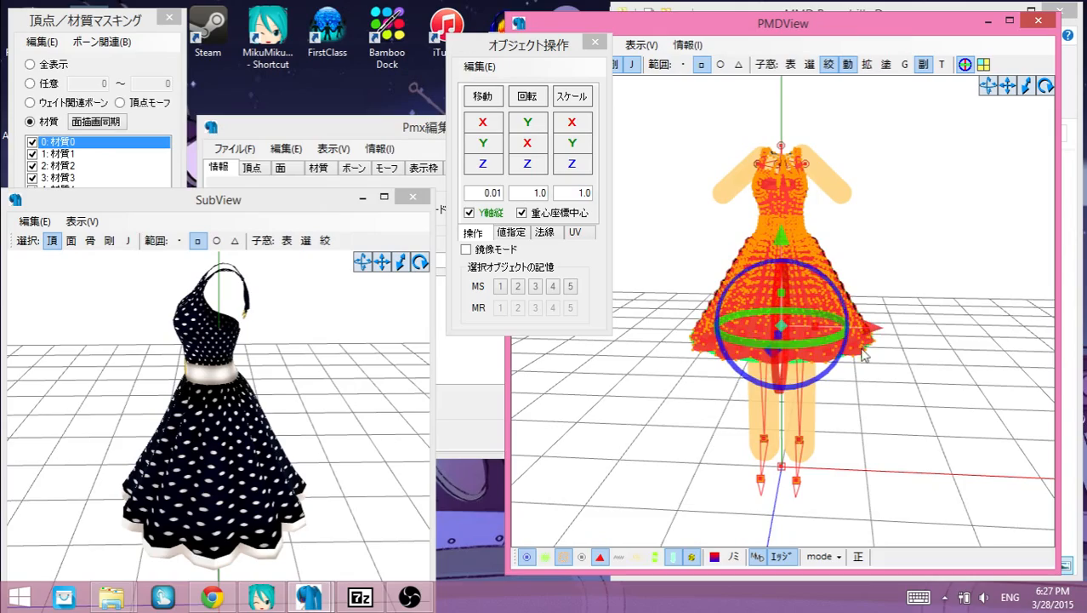
mouse_move(879, 266)
right_down()
mouse_move(835, 248)
mouse_move(872, 255)
mouse_move(781, 246)
mouse_move(906, 257)
mouse_move(869, 261)
right_up()
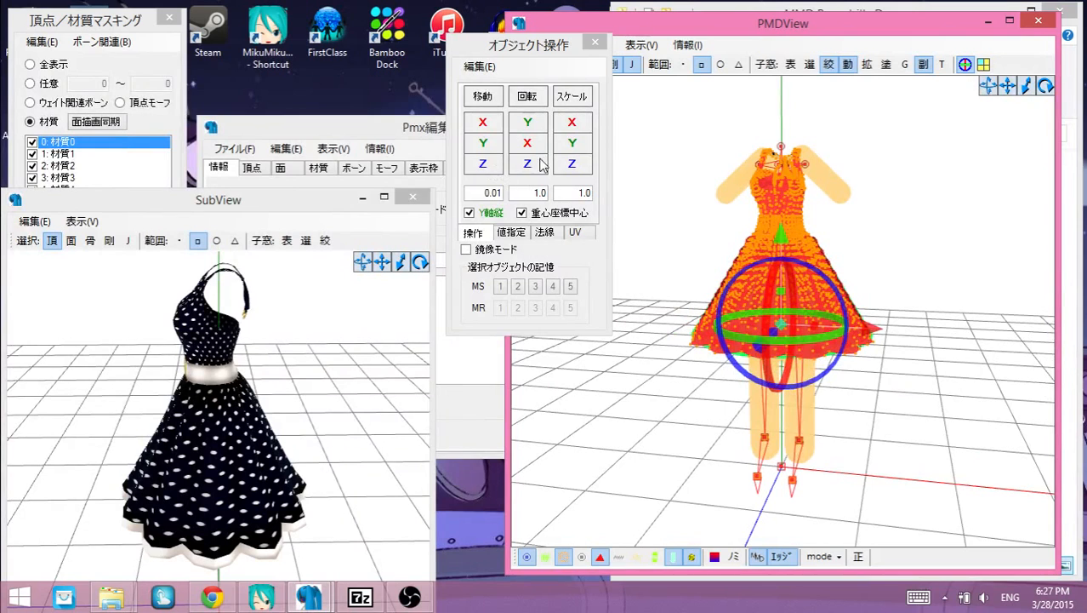
drag(489, 163, 438, 176)
right_drag(389, 365, 403, 358)
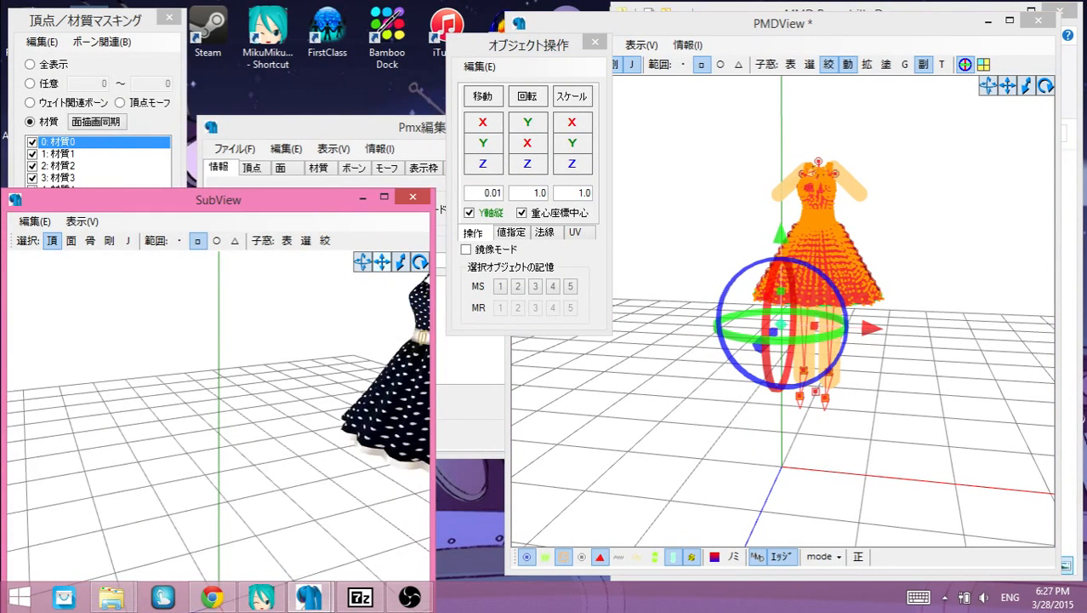
drag(382, 262, 379, 270)
right_drag(338, 421, 323, 356)
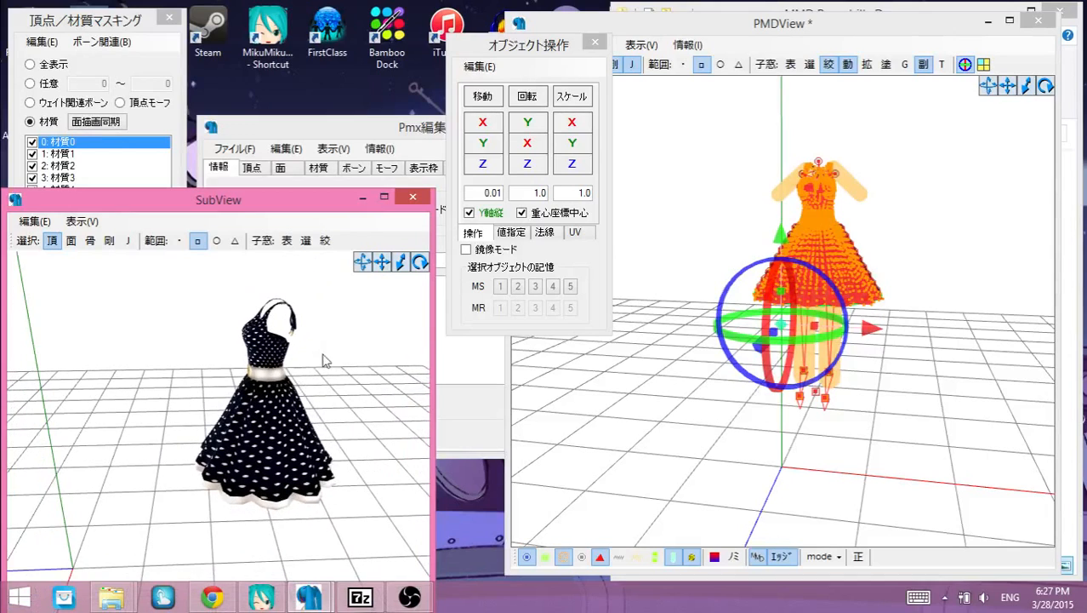
drag(499, 162, 489, 166)
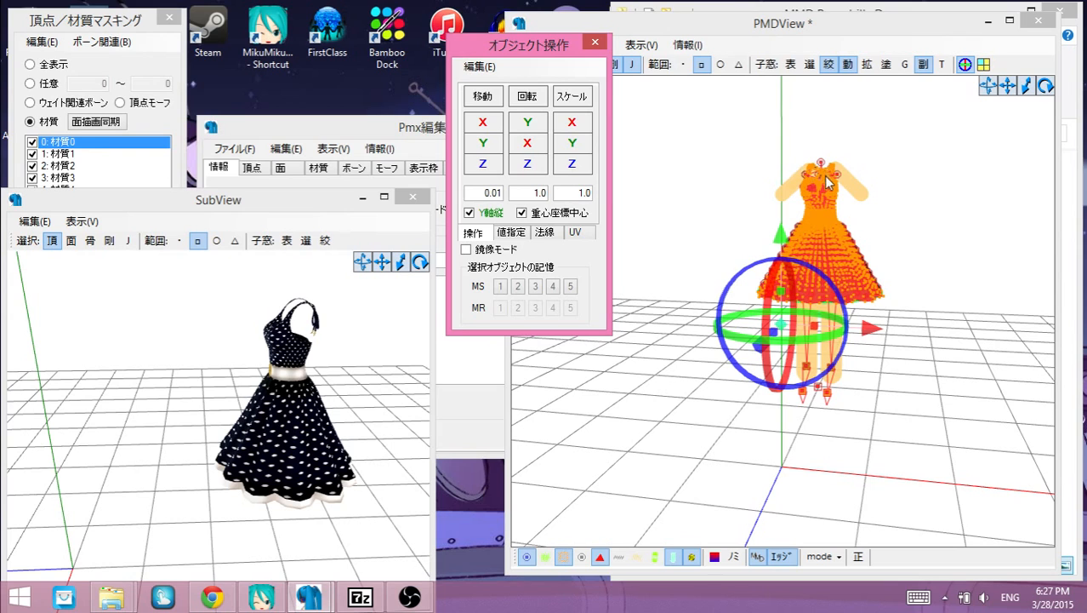
click(754, 466)
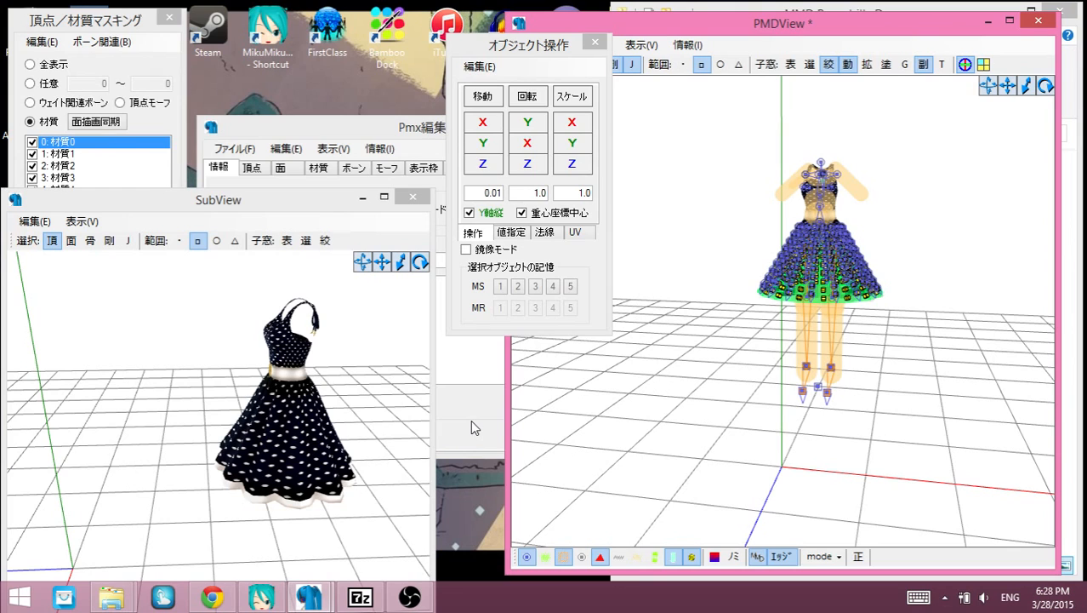
Step: Save the edited dress over the existing Dress.pmx and accept replacing the file
click(471, 419)
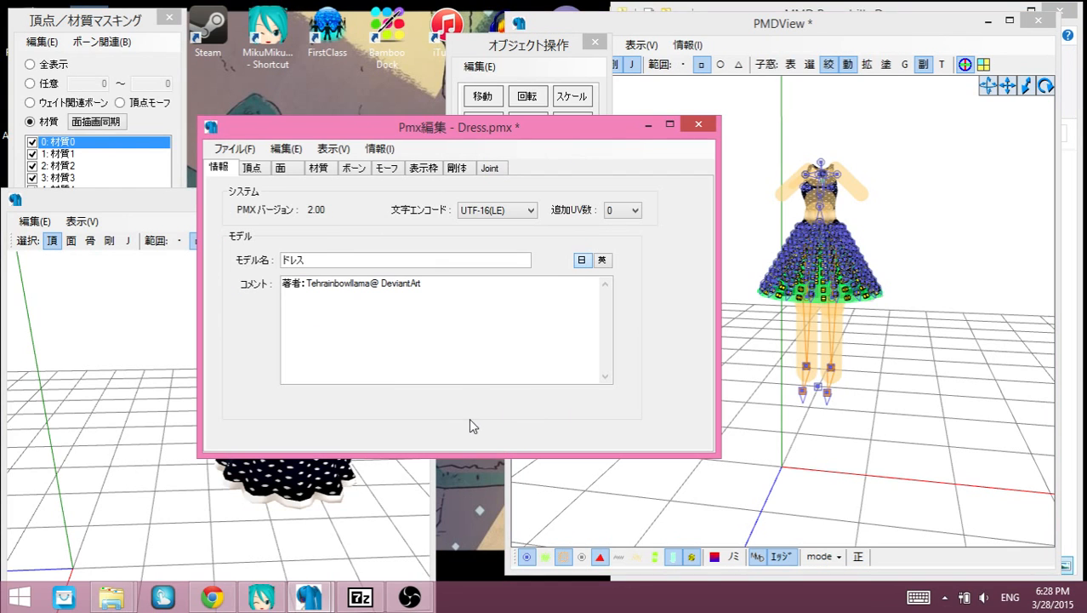
click(227, 153)
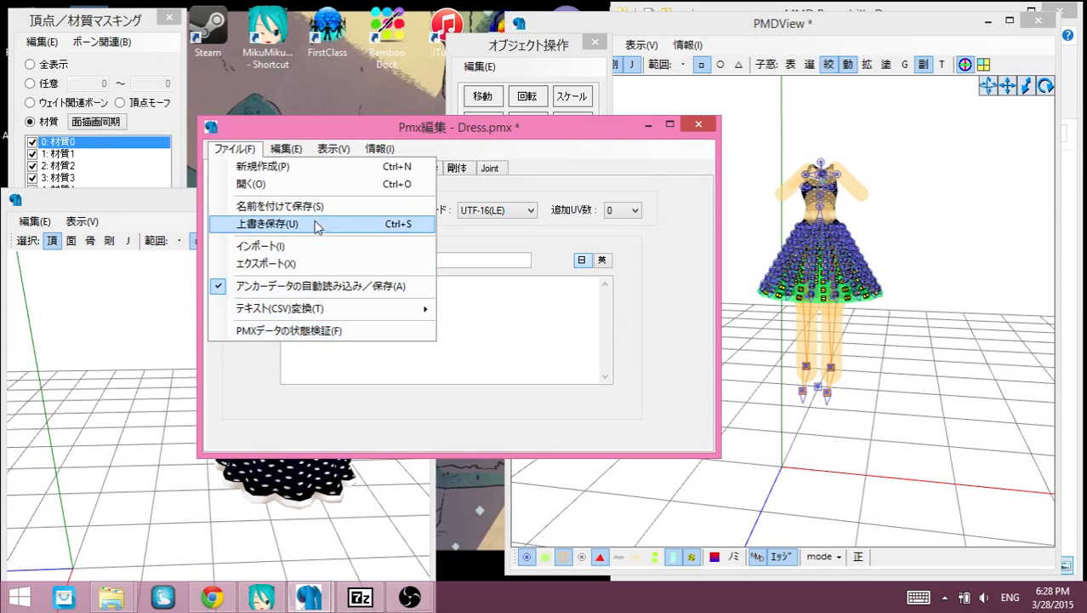
click(234, 148)
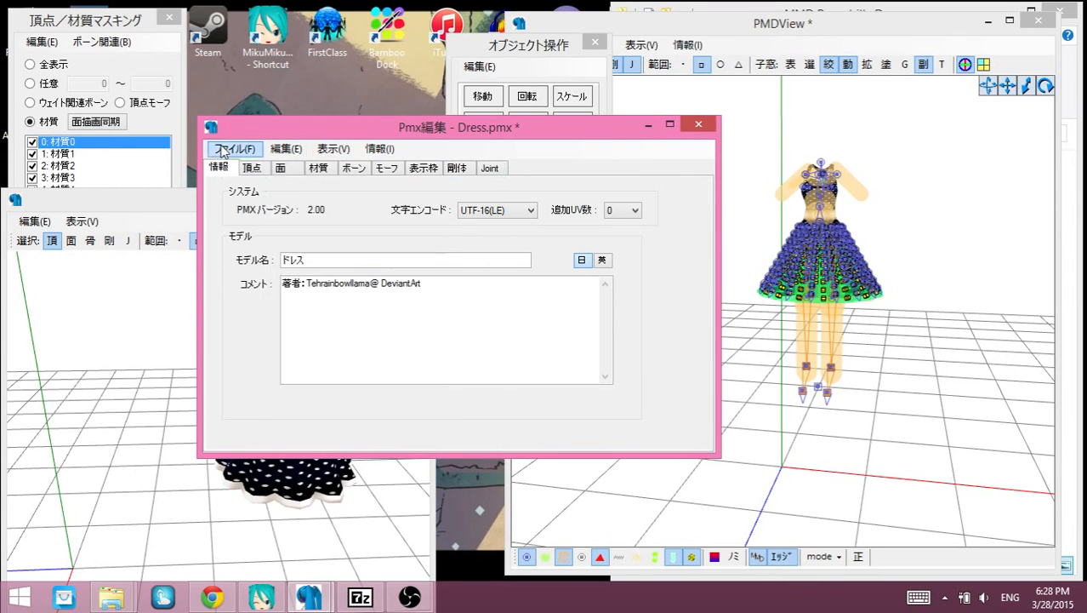
click(234, 148)
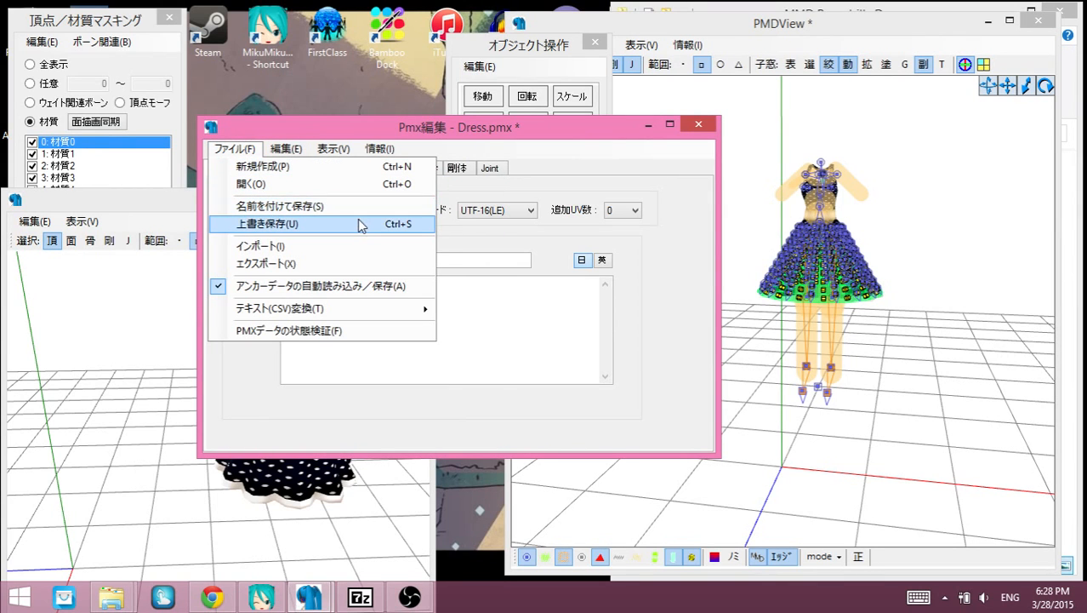
click(361, 225)
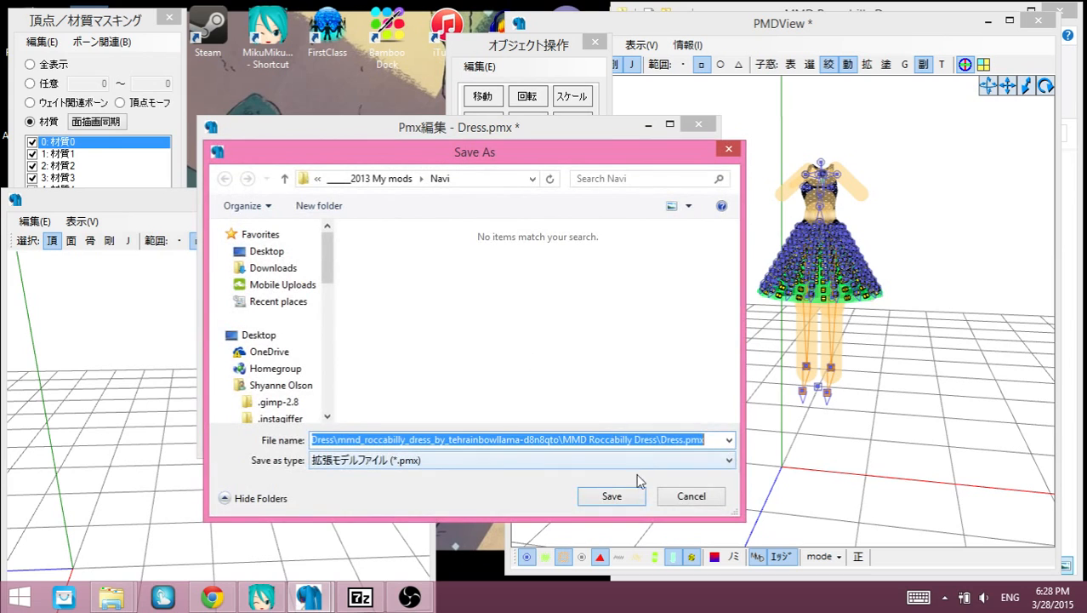
click(618, 498)
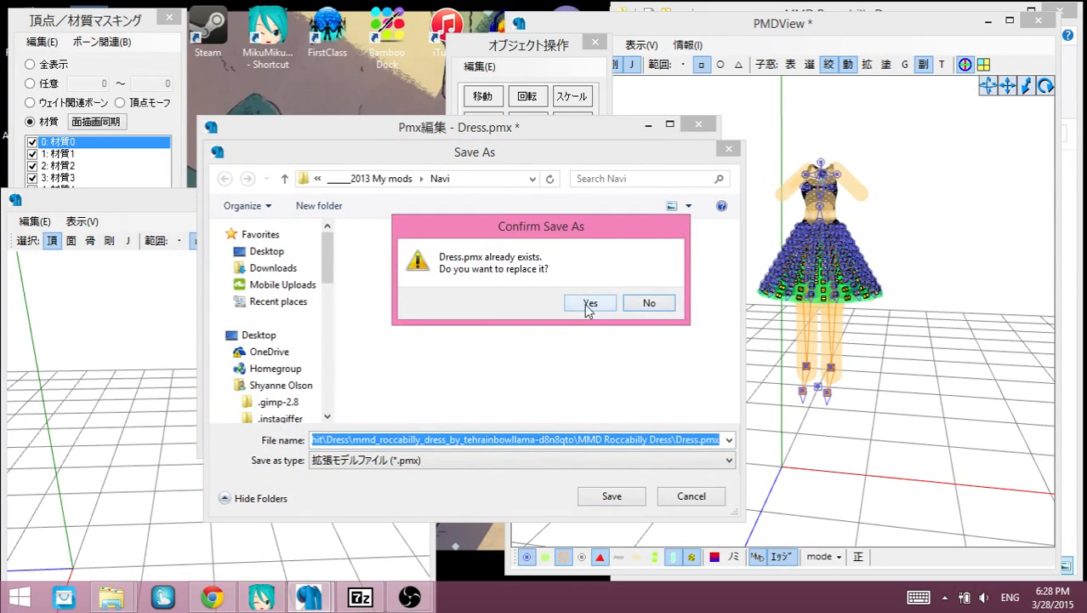
click(589, 304)
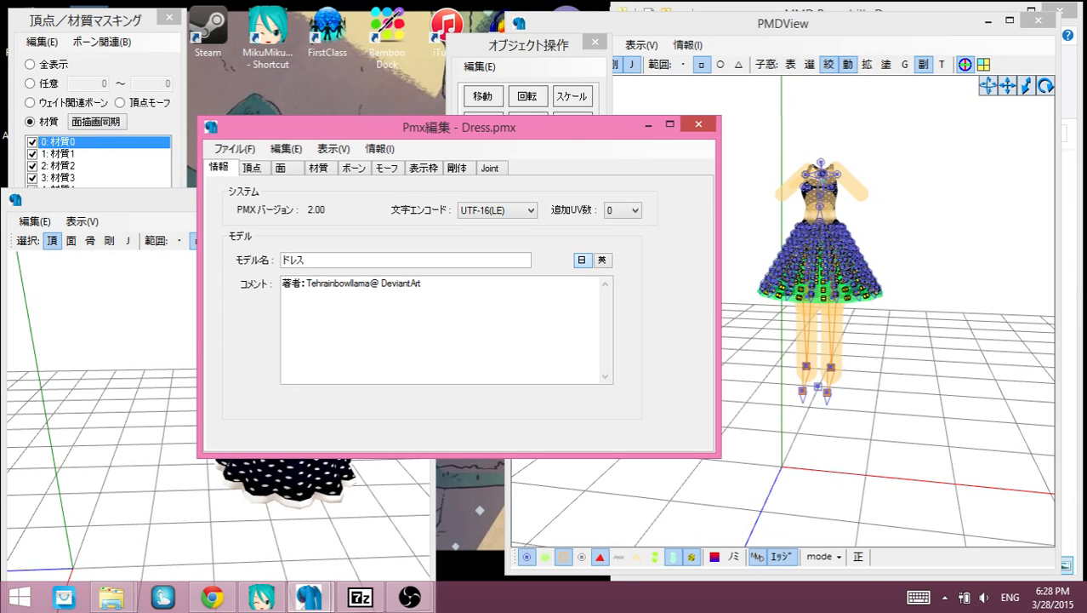
Step: Look over the dress model's name and comment fields in the model information
double_click(341, 132)
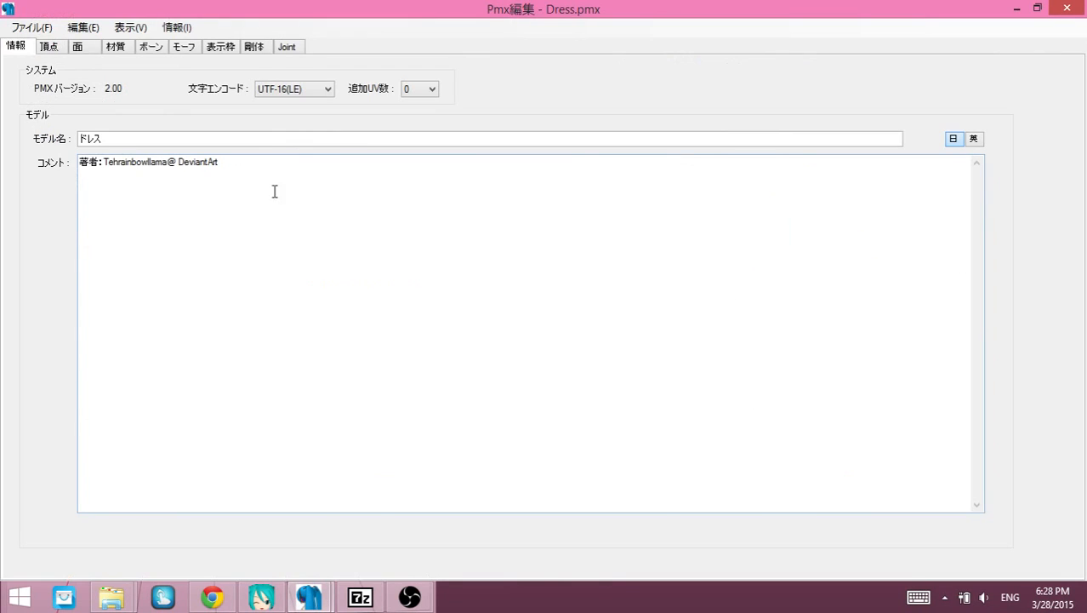
click(1037, 7)
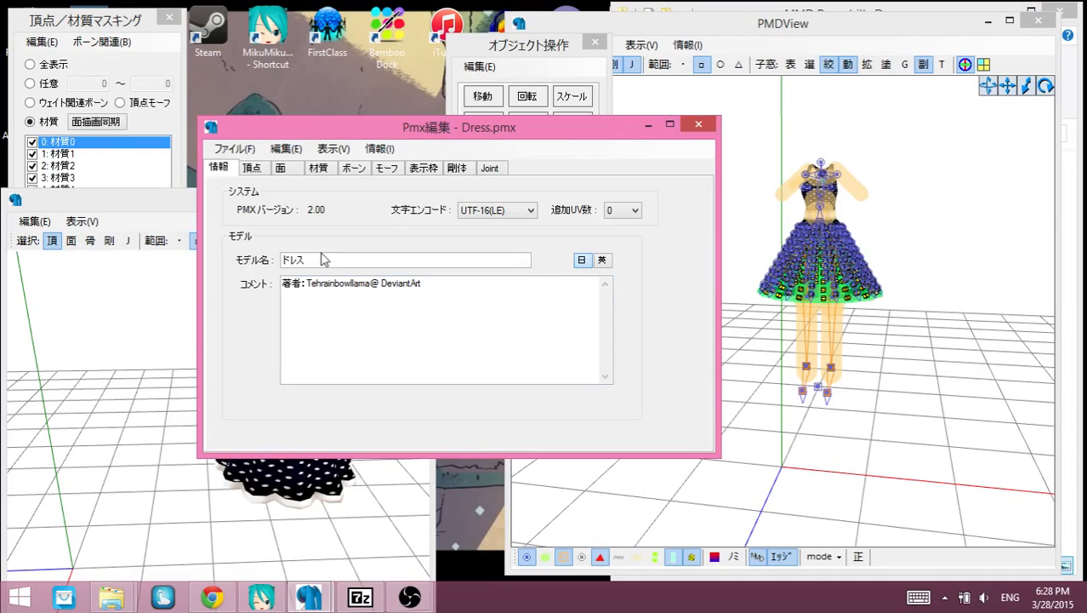
drag(323, 259, 424, 261)
drag(493, 299, 519, 275)
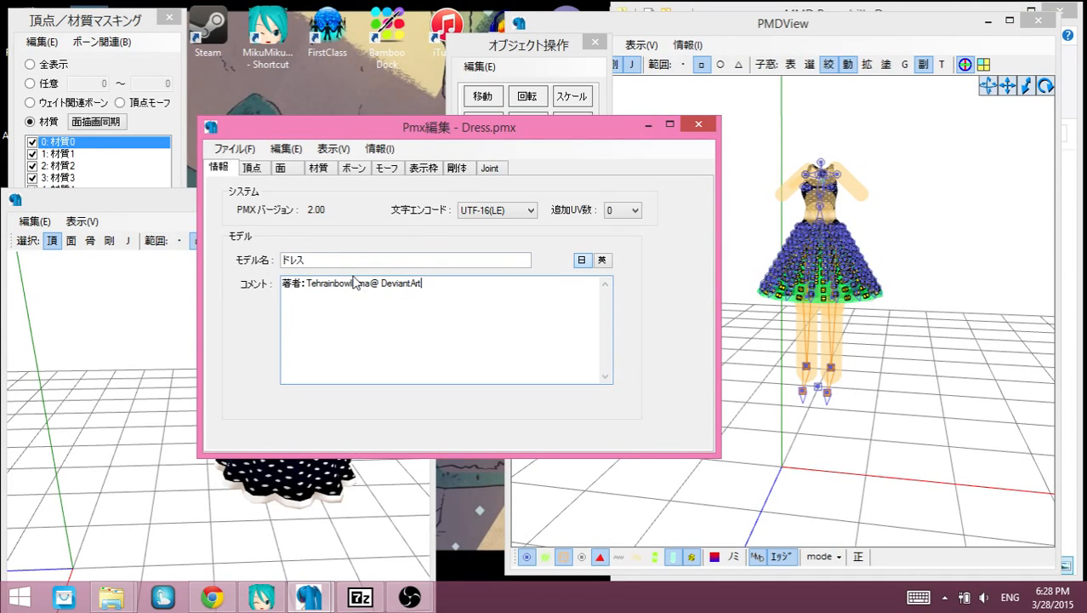
click(322, 261)
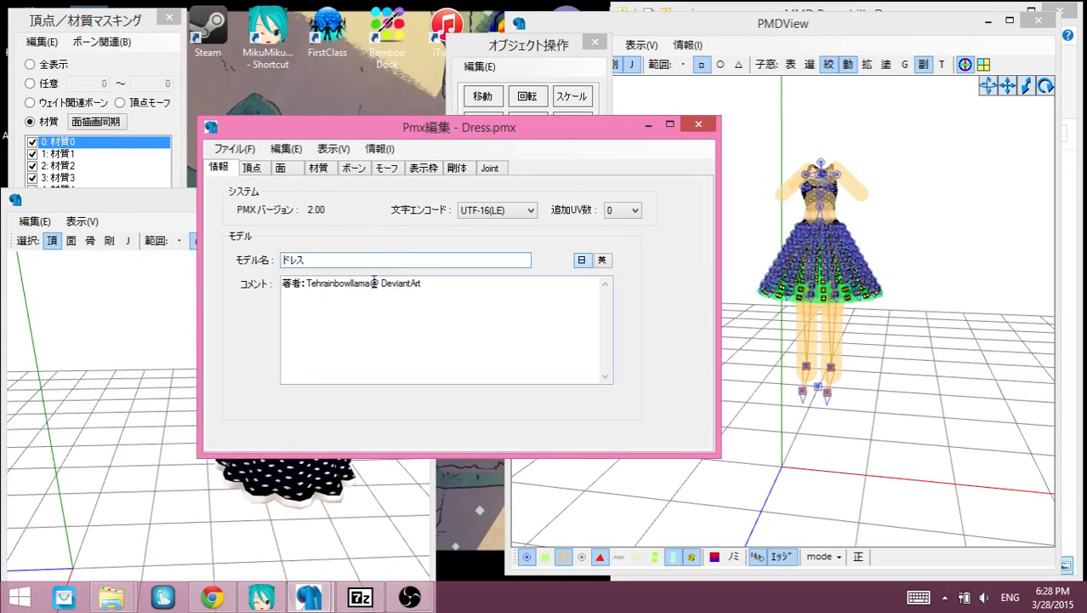
Step: Browse the dress's materials from 材質0 to 材質4 to examine their colour, edge and texture settings
click(319, 169)
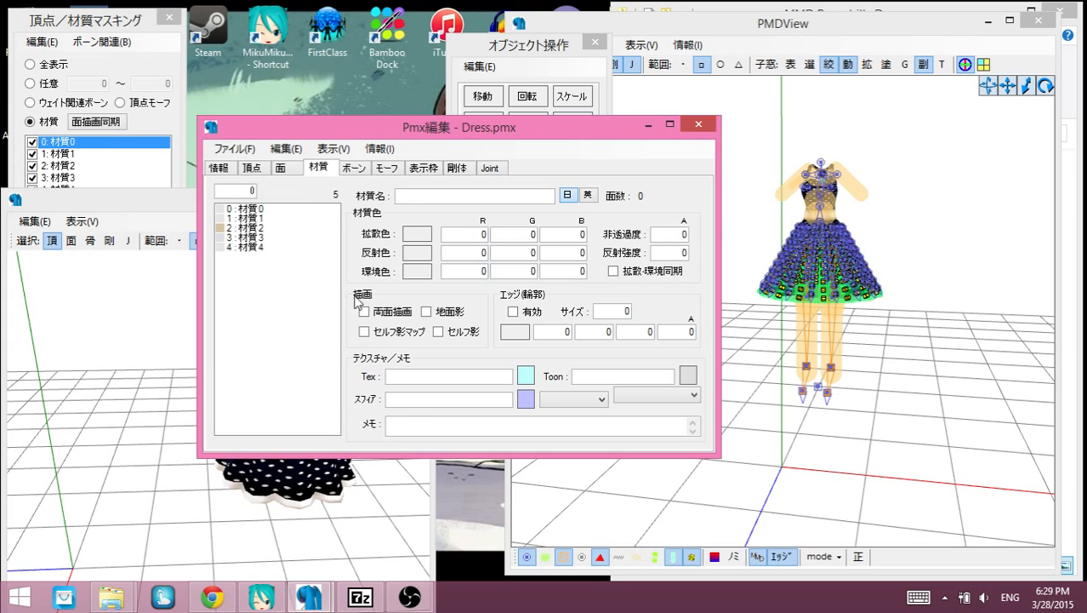
click(256, 210)
click(257, 230)
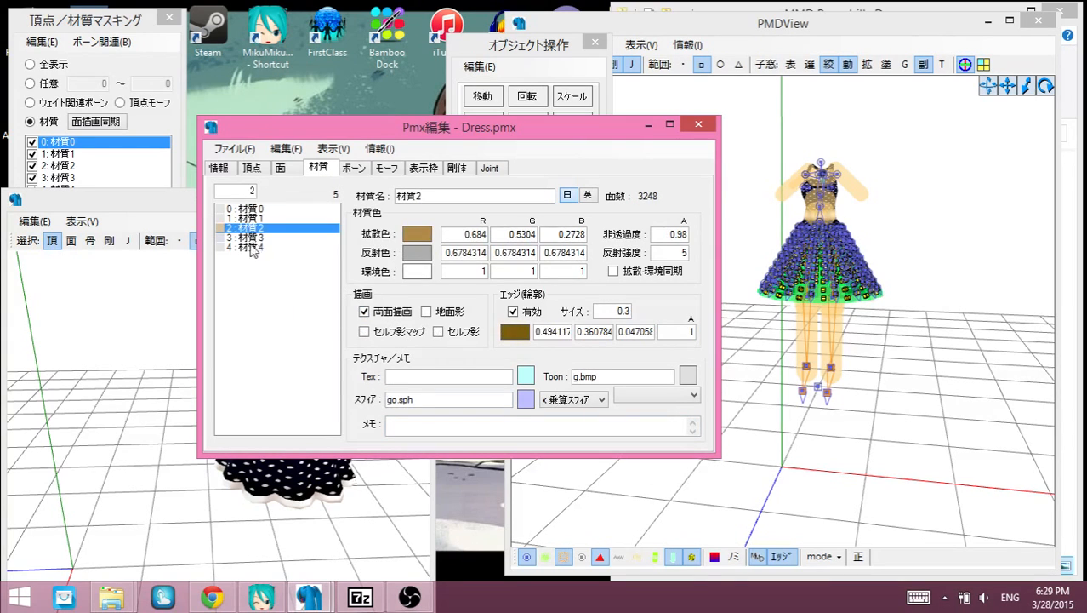
click(251, 247)
click(247, 221)
click(251, 228)
click(248, 247)
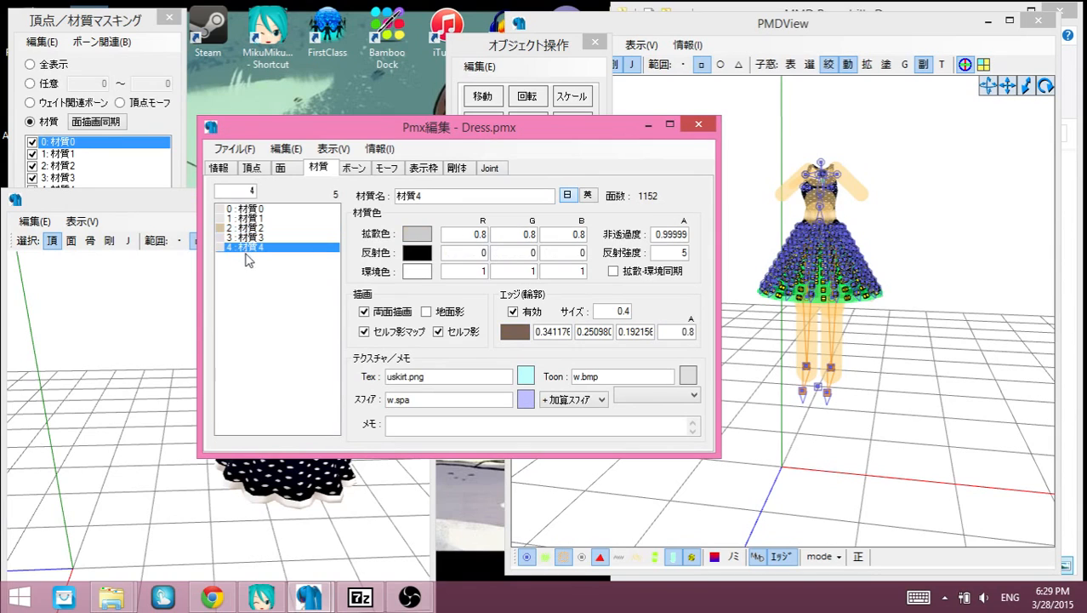
click(246, 208)
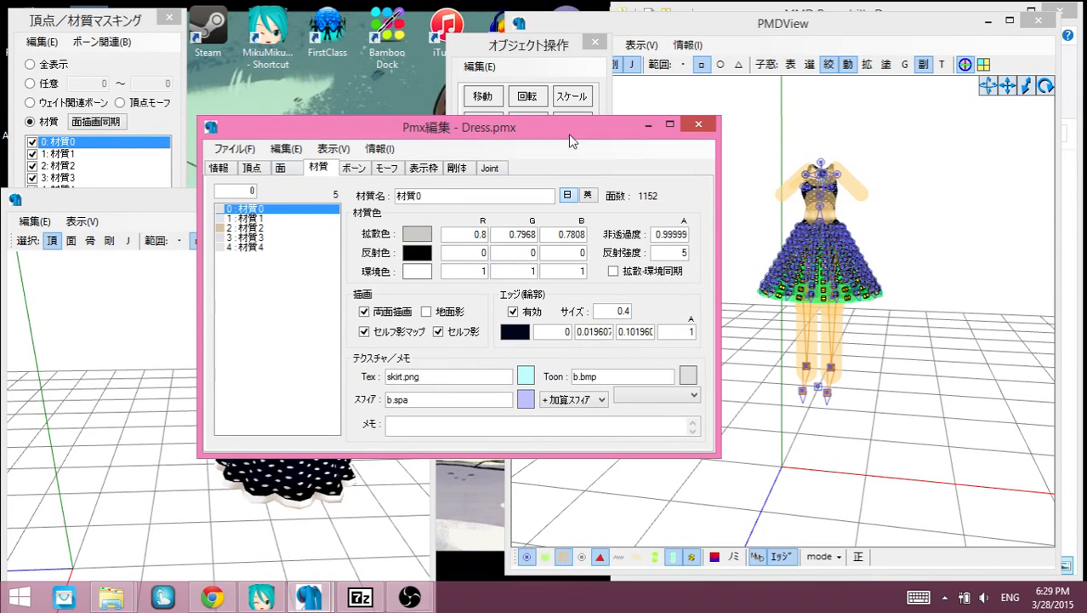
Step: Switch to File Explorer and open the MissMMDBase folder inside the Female folder of Bases
click(801, 7)
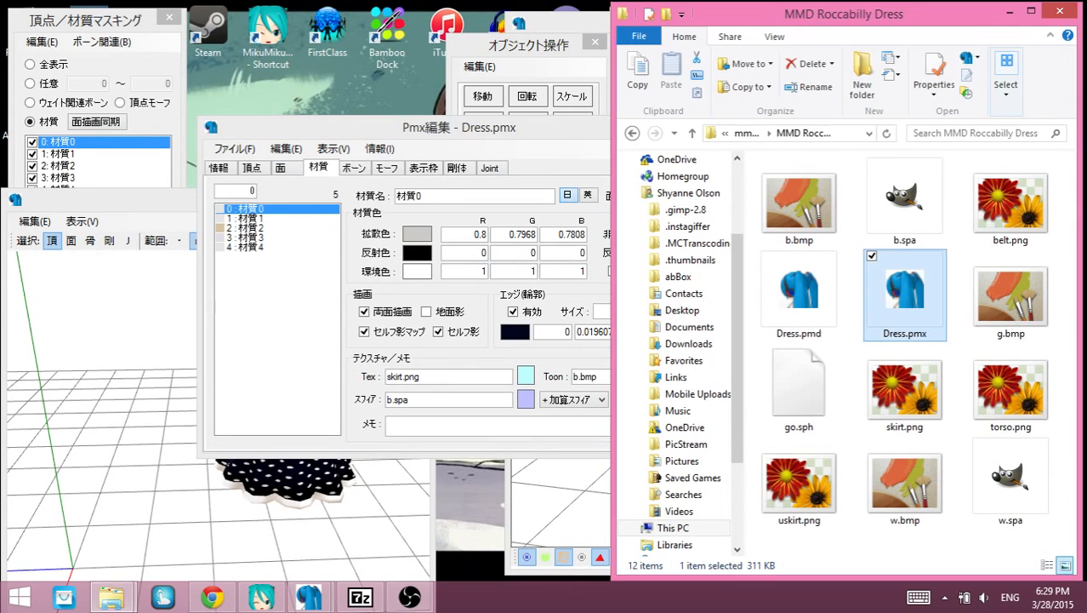
click(742, 133)
click(742, 133)
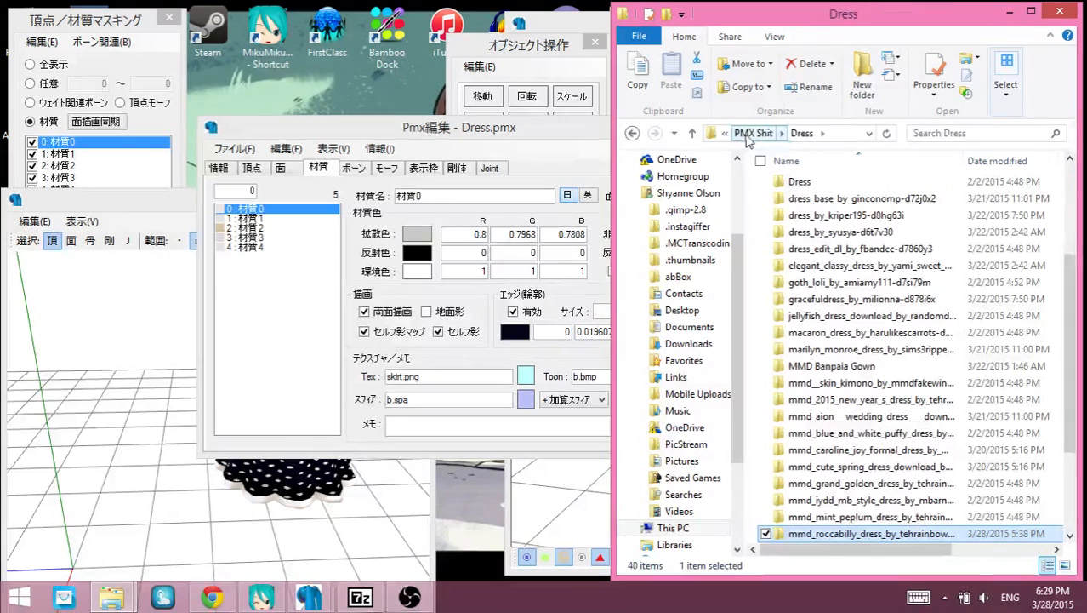
click(752, 132)
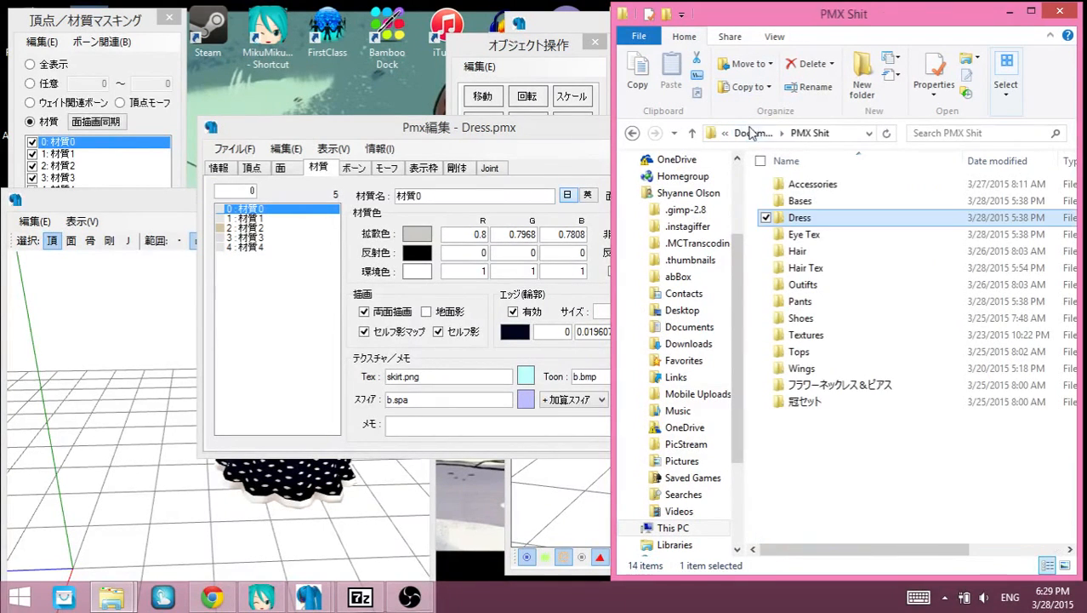
double_click(807, 204)
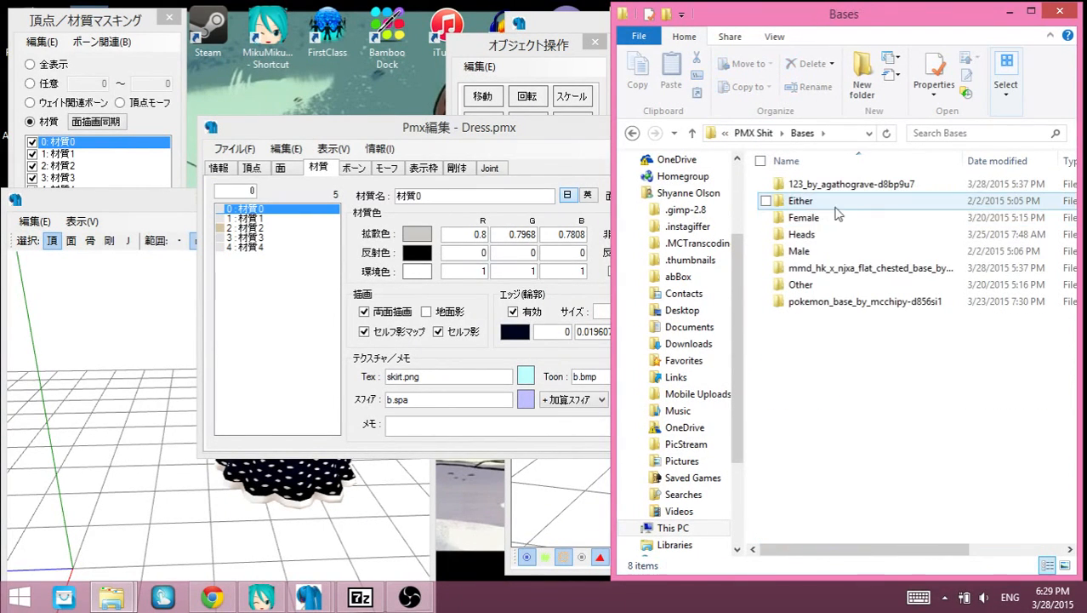
double_click(831, 223)
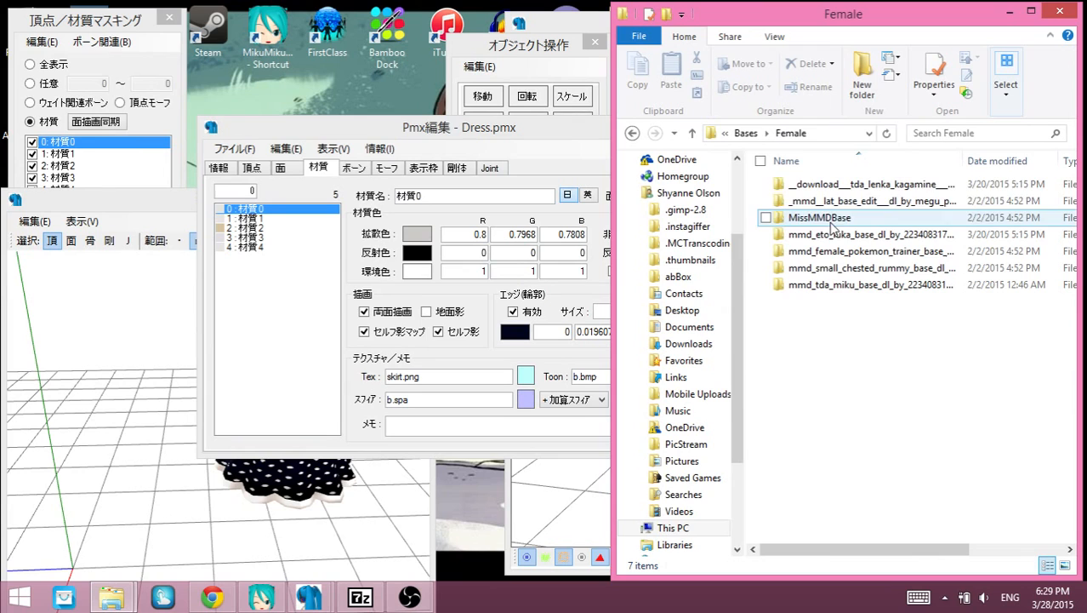
double_click(821, 218)
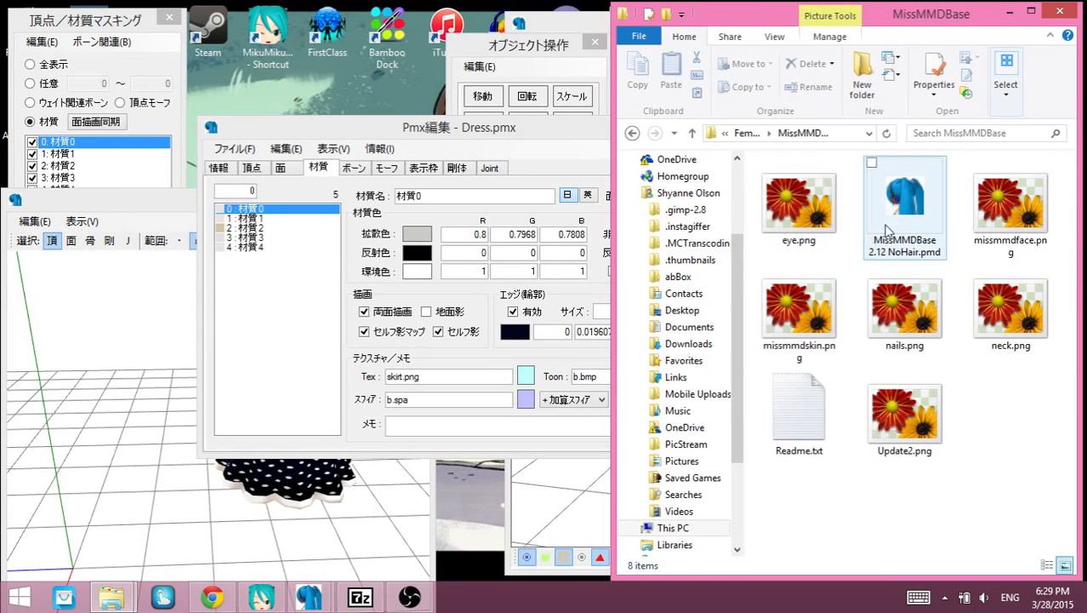
Step: Load MissMMDBase 2.12 NoHair.pmd into the editor as a new model, replacing the dress, and show its model information
click(904, 205)
mouse_move(335, 308)
mouse_down()
mouse_move(318, 348)
mouse_move(422, 316)
mouse_move(328, 323)
mouse_up()
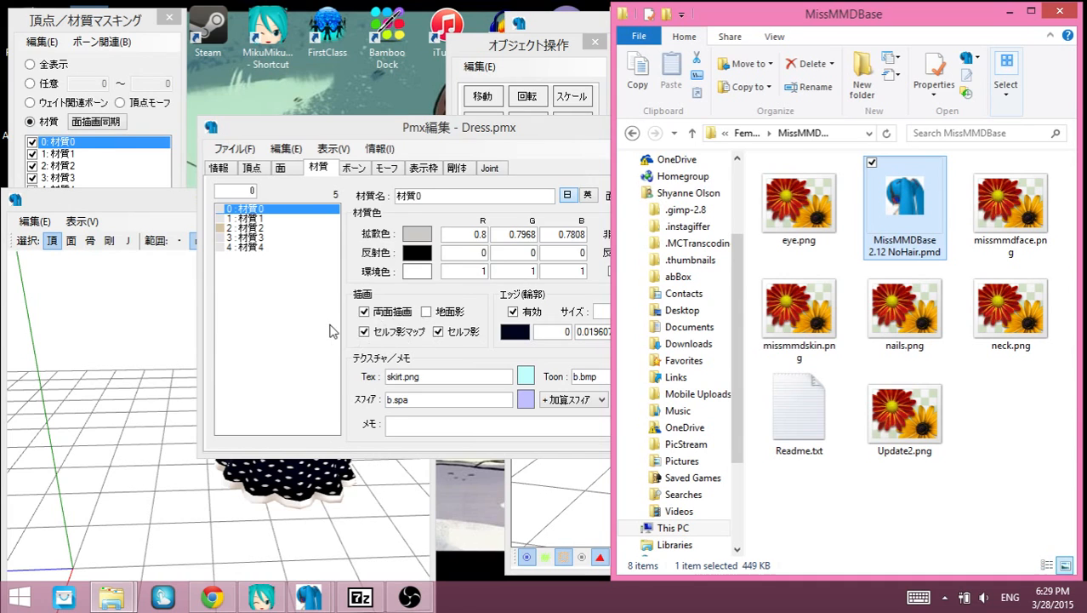
click(519, 375)
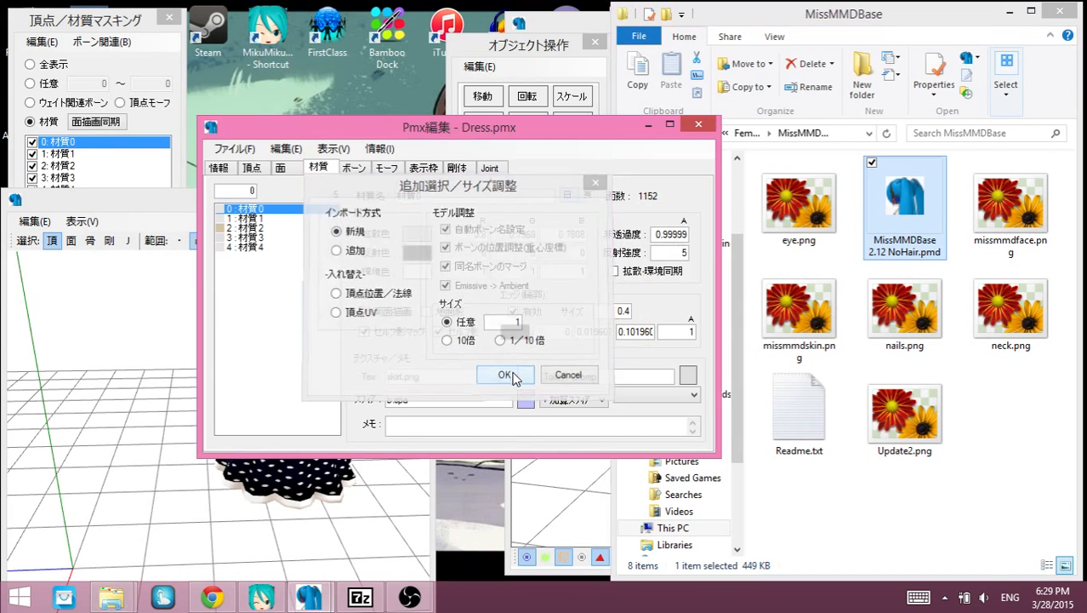
drag(621, 494, 577, 495)
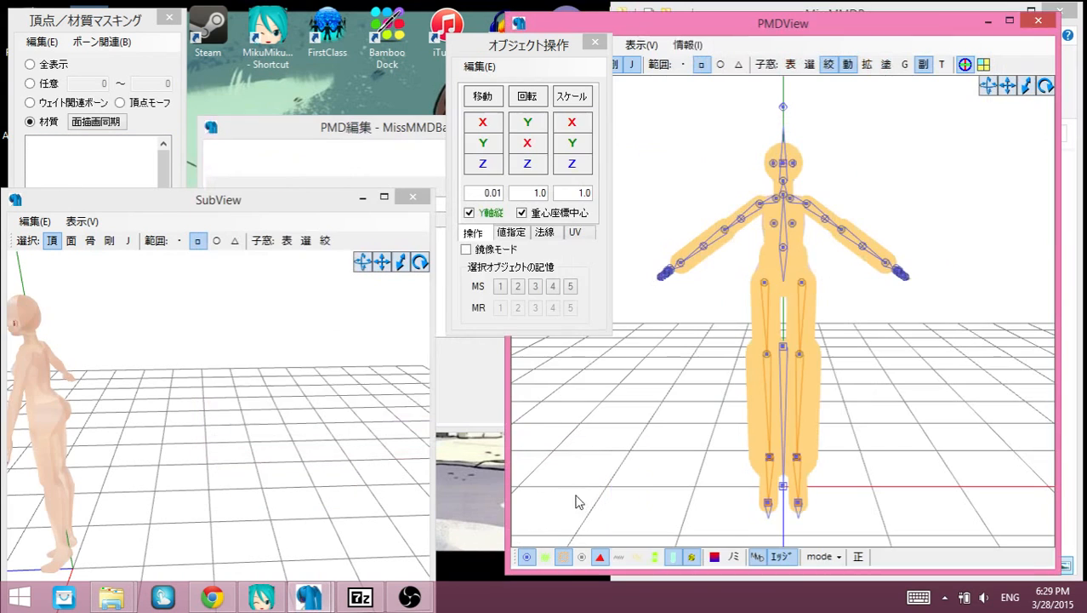
right_drag(252, 388, 290, 385)
click(352, 132)
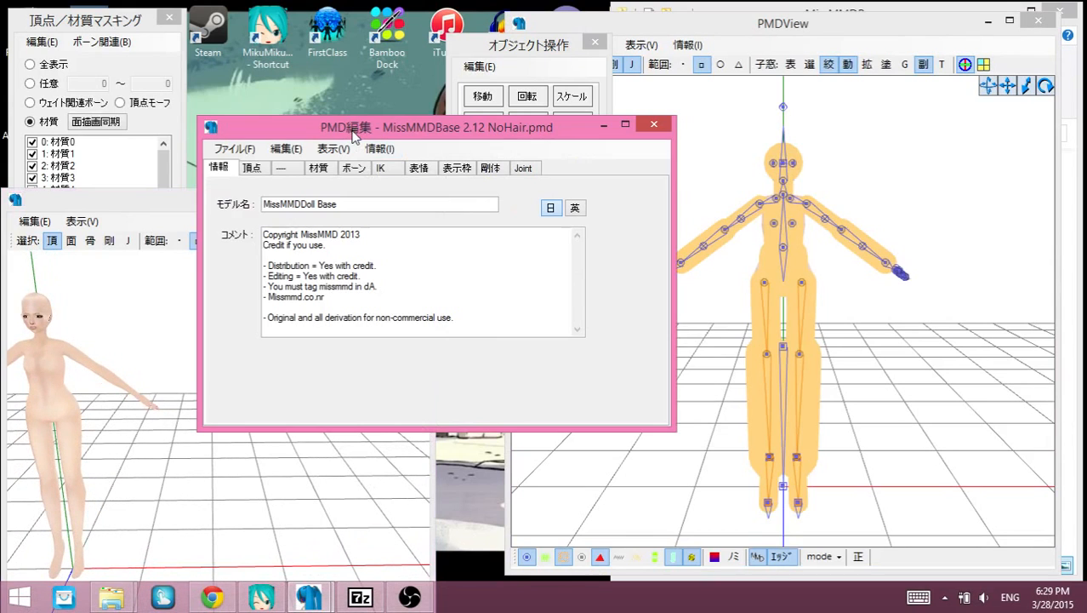
Step: Return to the Female bases in File Explorer and open the TDA Miku Base folder inside the mmd_tda_miku_base download
click(795, 7)
click(753, 133)
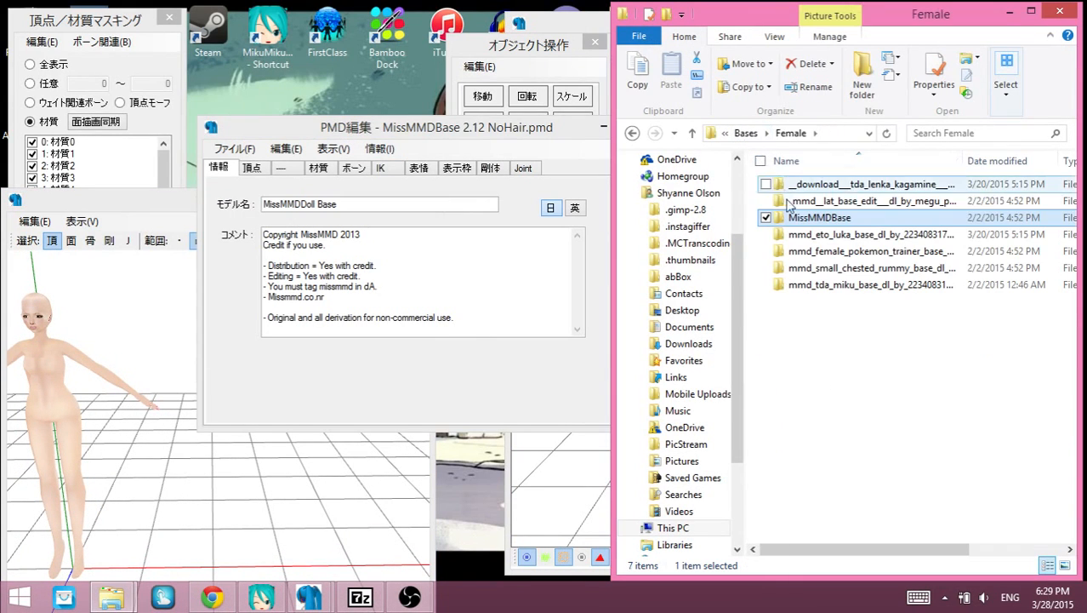
double_click(845, 284)
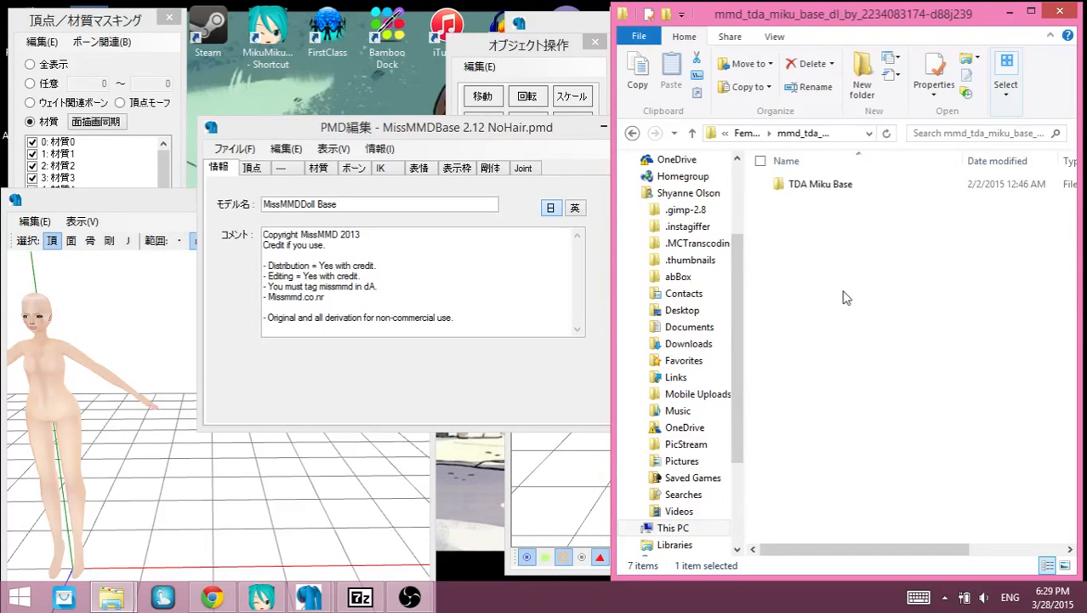
double_click(821, 184)
Step: Try importing Miku Base2.pmx with the add option (追加) into the loaded MissMMD base
drag(830, 267, 497, 333)
click(355, 262)
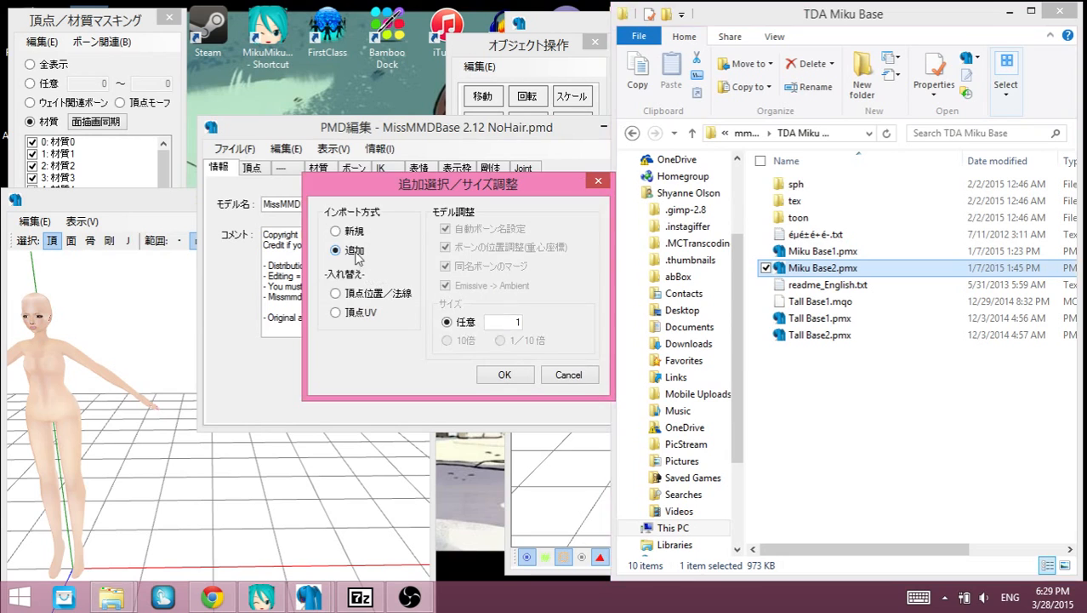
click(496, 369)
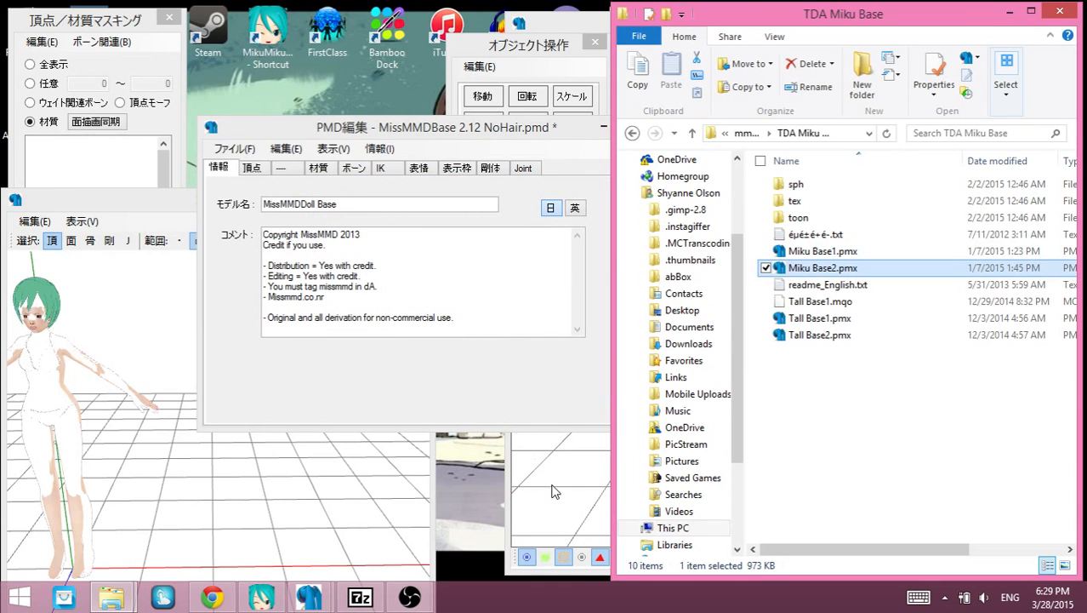
click(236, 148)
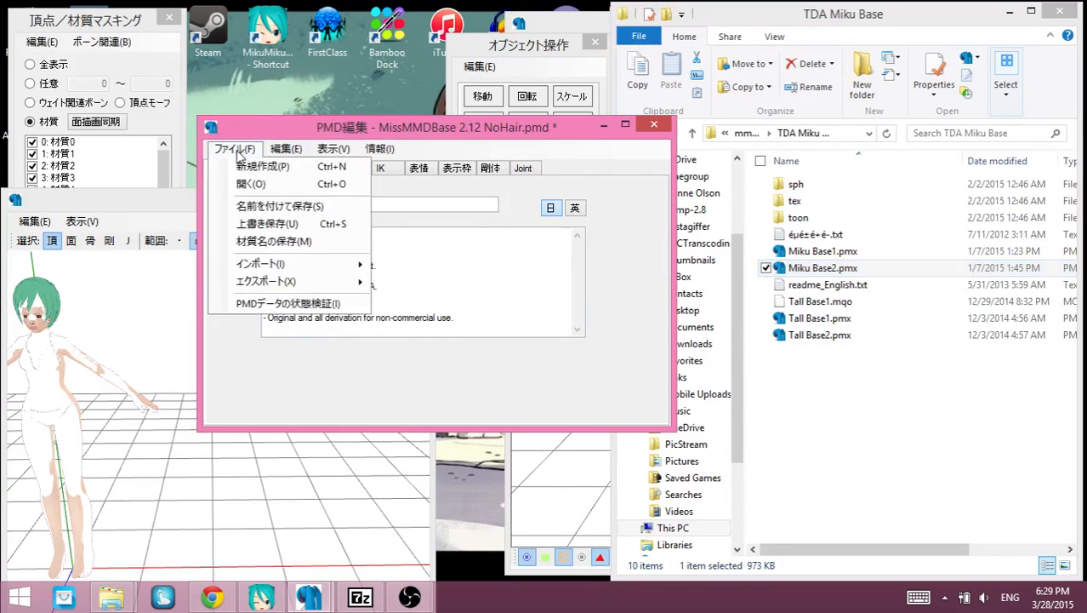
click(860, 387)
Step: Load Miku Base2.pmx as a new model, discarding the unsaved edits, and go back up to the Female bases folder
drag(823, 269, 498, 333)
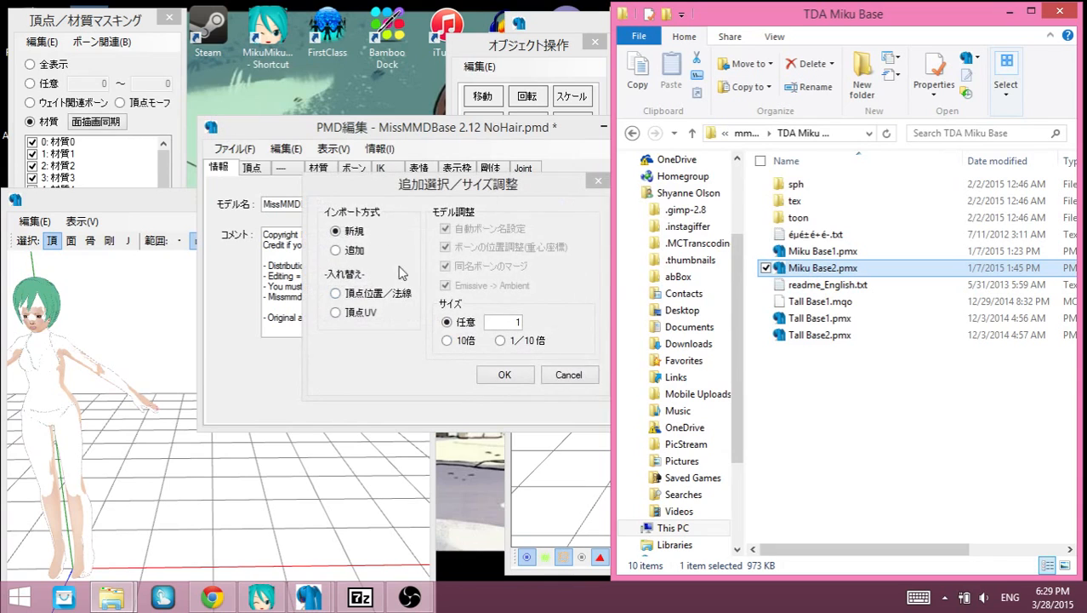
click(504, 375)
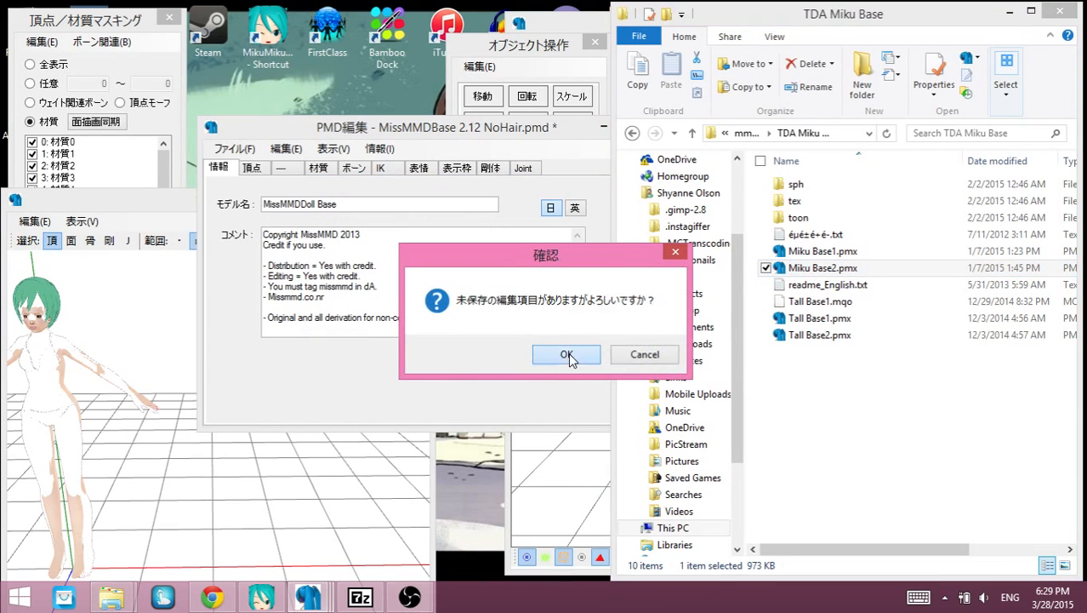
click(563, 352)
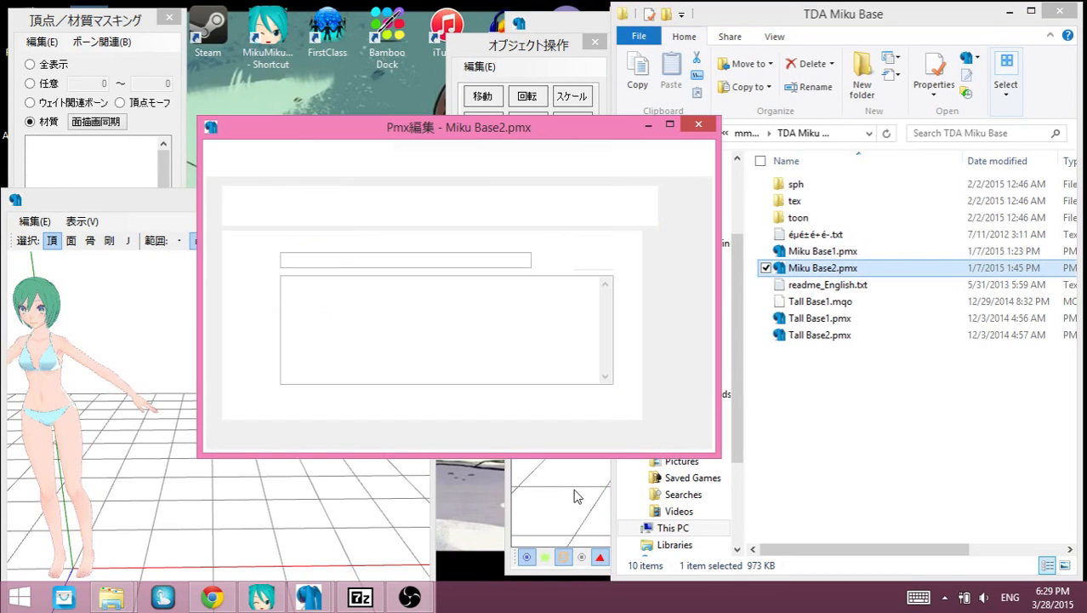
click(746, 137)
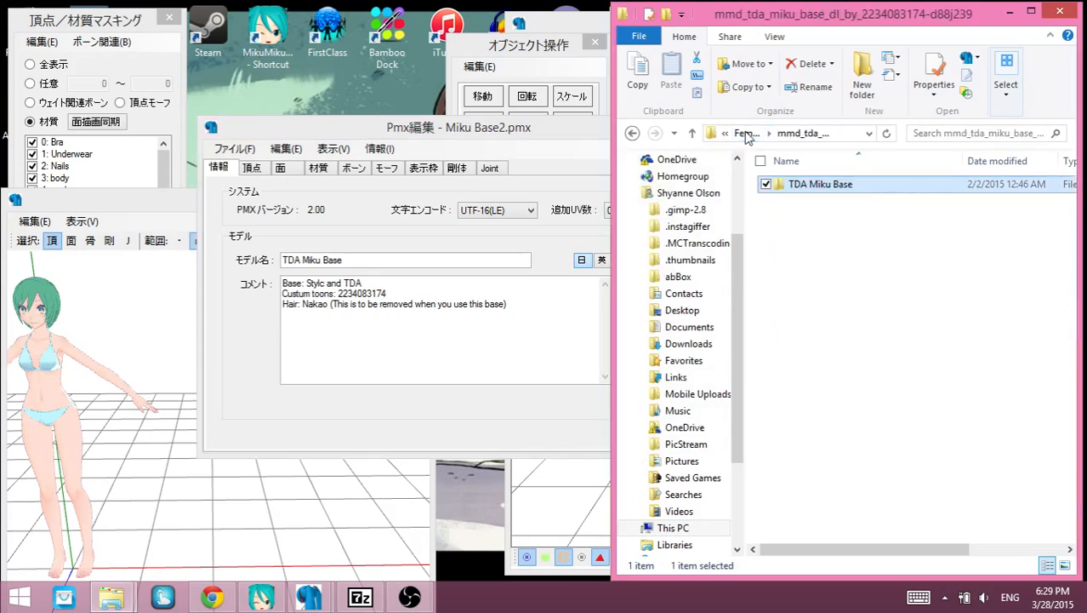
click(746, 136)
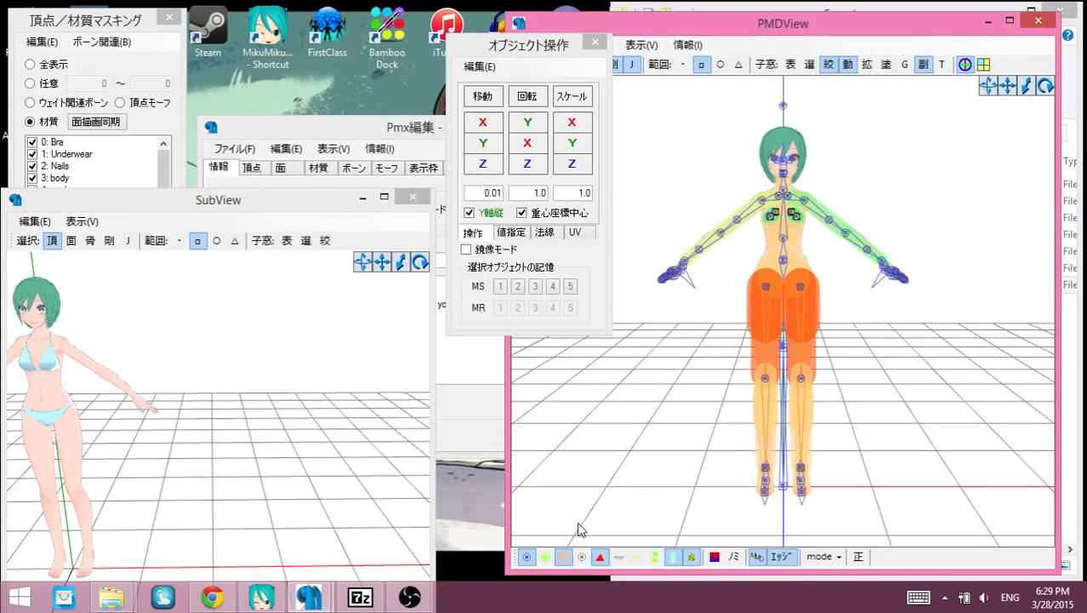
Step: Bring File Explorer forward and go from the Bases folder up to PMX Shit and into its Dress folder
click(578, 523)
right_drag(590, 399, 640, 383)
click(1076, 336)
click(747, 134)
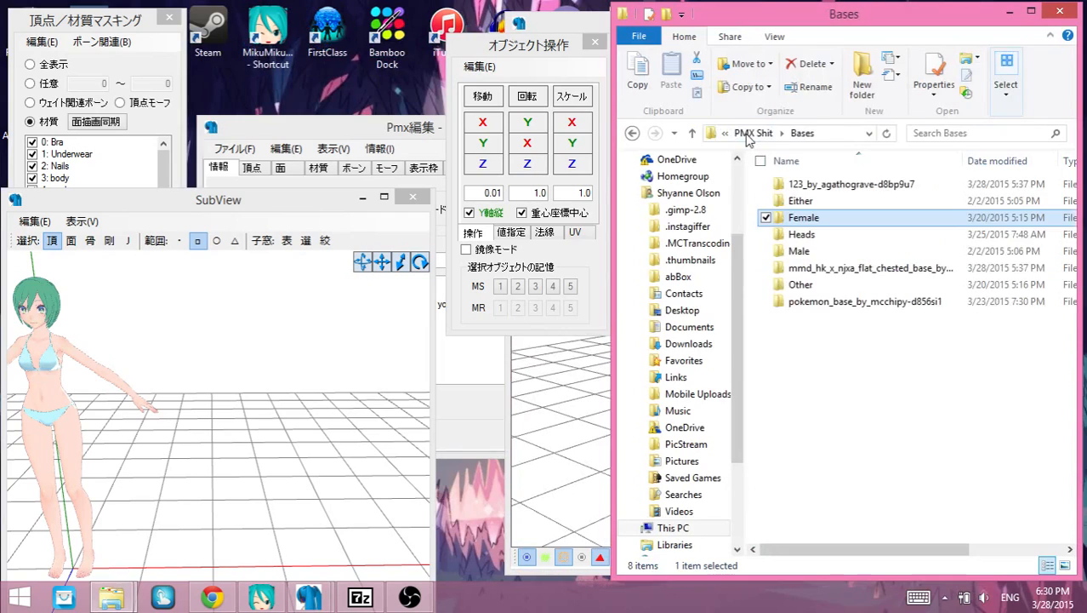
click(749, 136)
double_click(809, 215)
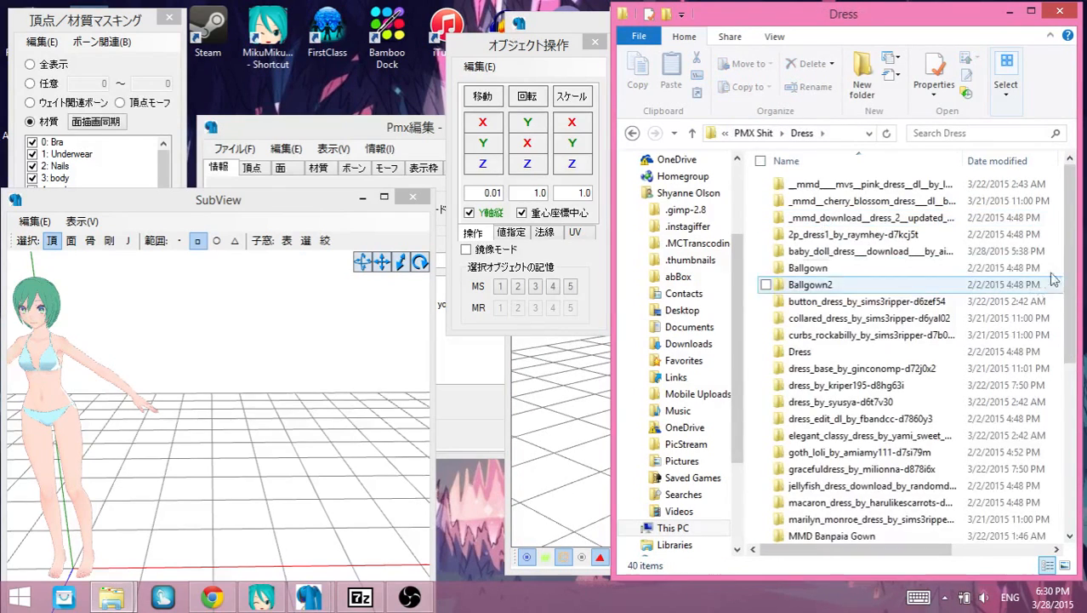
Step: Open the MMD Roccabilly Dress folder inside the mmd_roccabilly_dress download in the Dress folder
drag(1073, 258, 1051, 403)
scroll(1042, 357, up, 2)
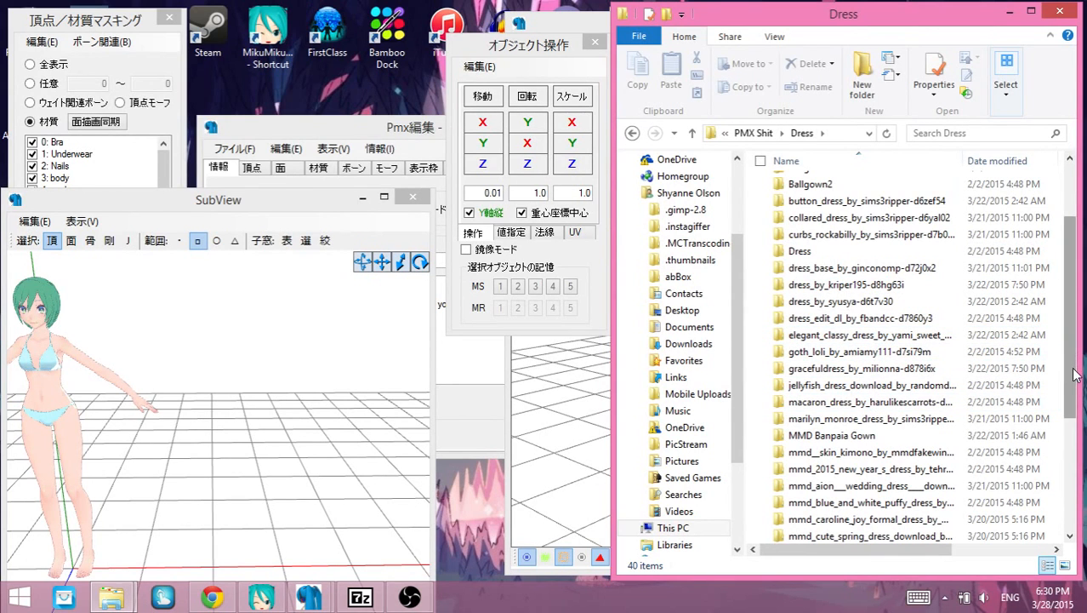
drag(1074, 374, 1070, 496)
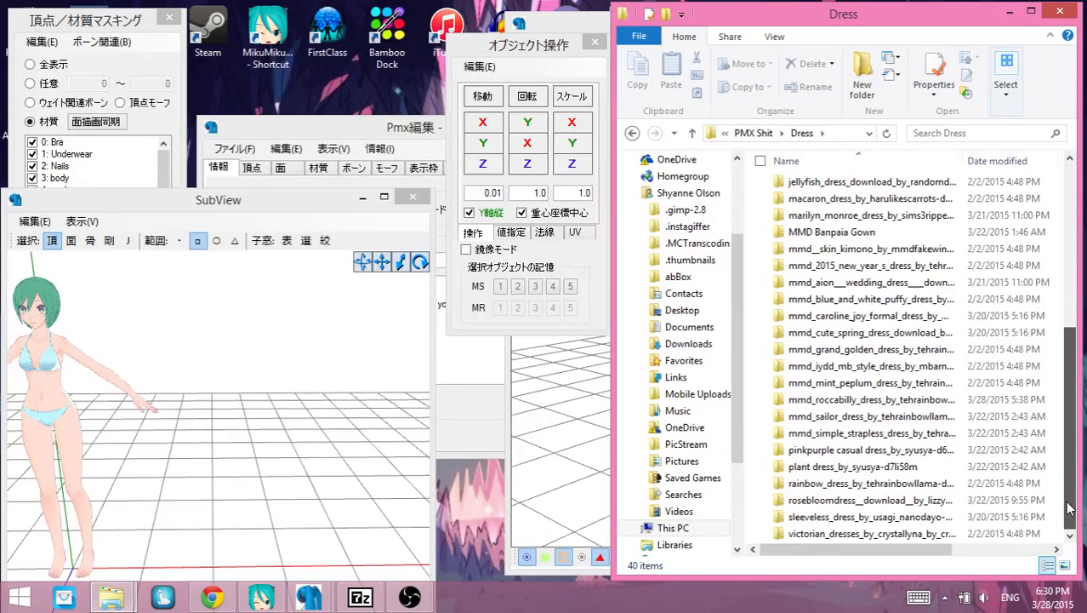
double_click(817, 399)
click(843, 185)
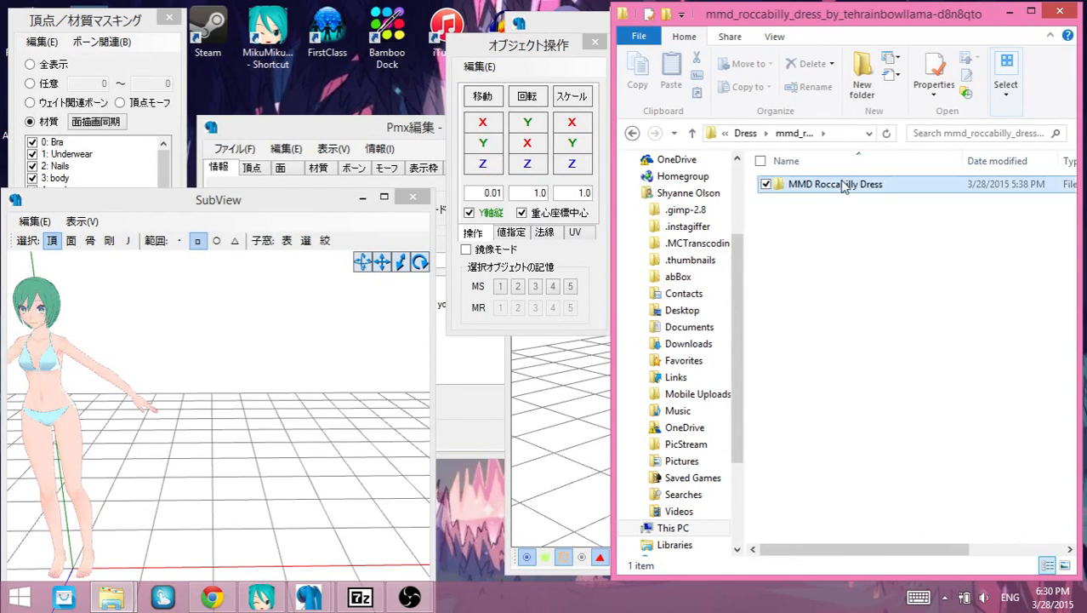
double_click(842, 185)
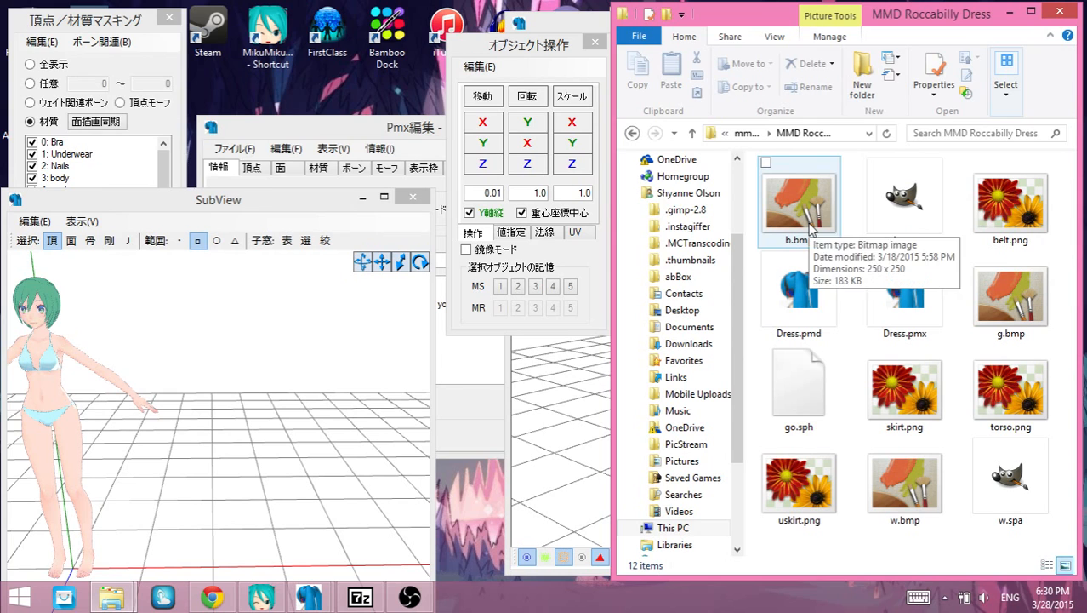
Step: Import Dress.pmx into the loaded Miku base with the add option (追加) and view the combined model from an angle
drag(904, 293, 576, 314)
drag(479, 422, 478, 424)
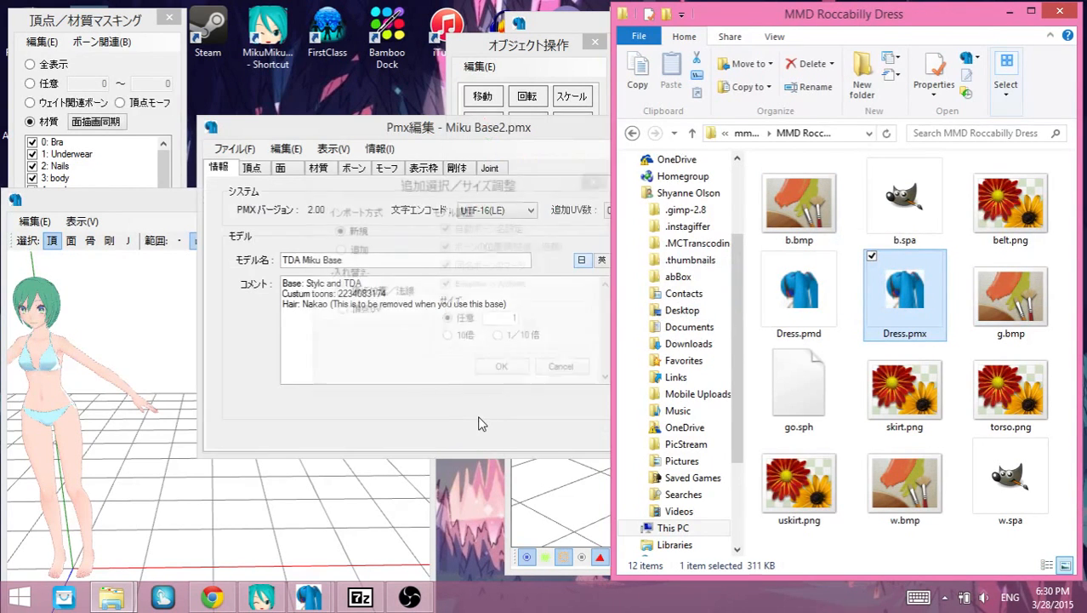
click(362, 249)
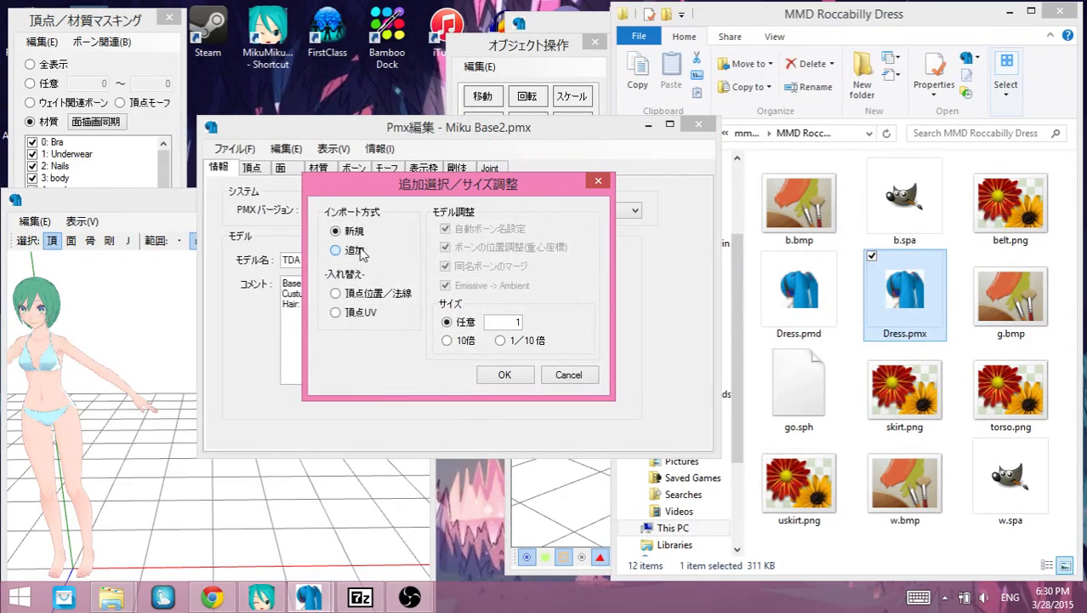
click(502, 376)
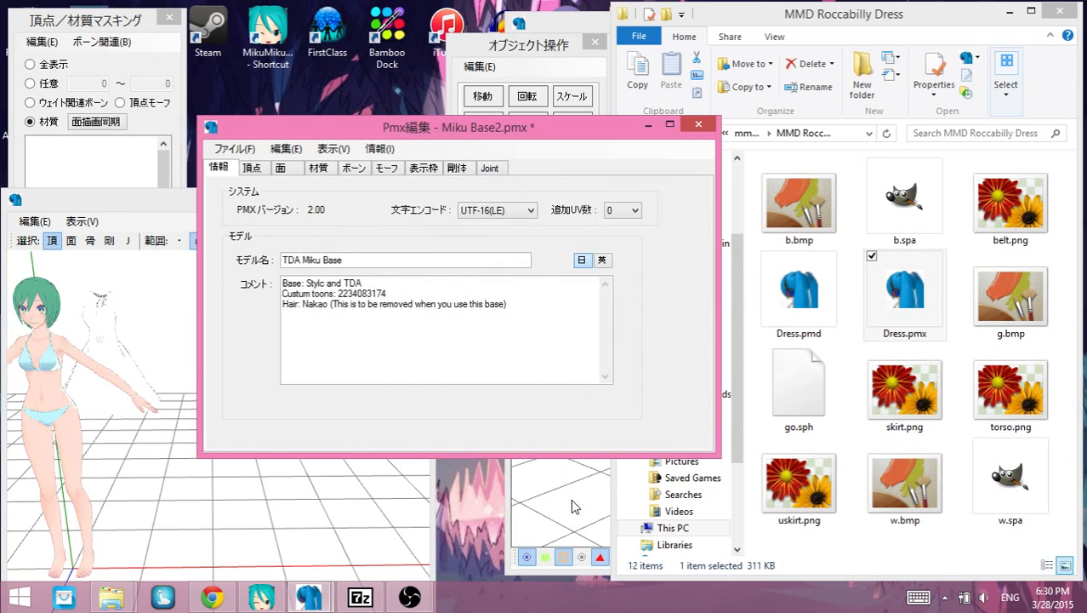
click(571, 498)
right_drag(922, 404, 892, 394)
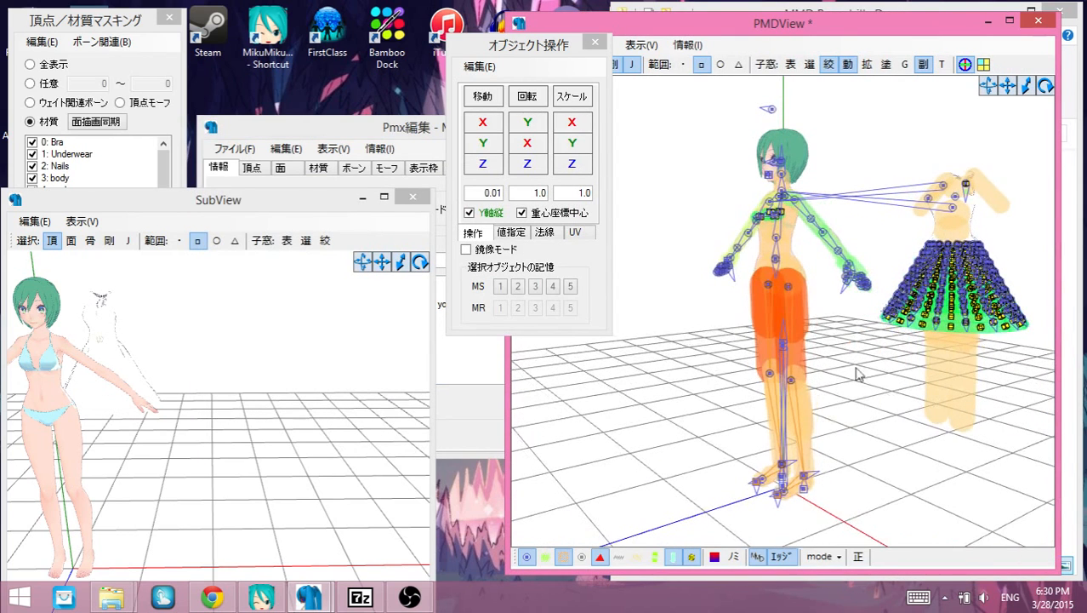
right_drag(211, 405, 336, 113)
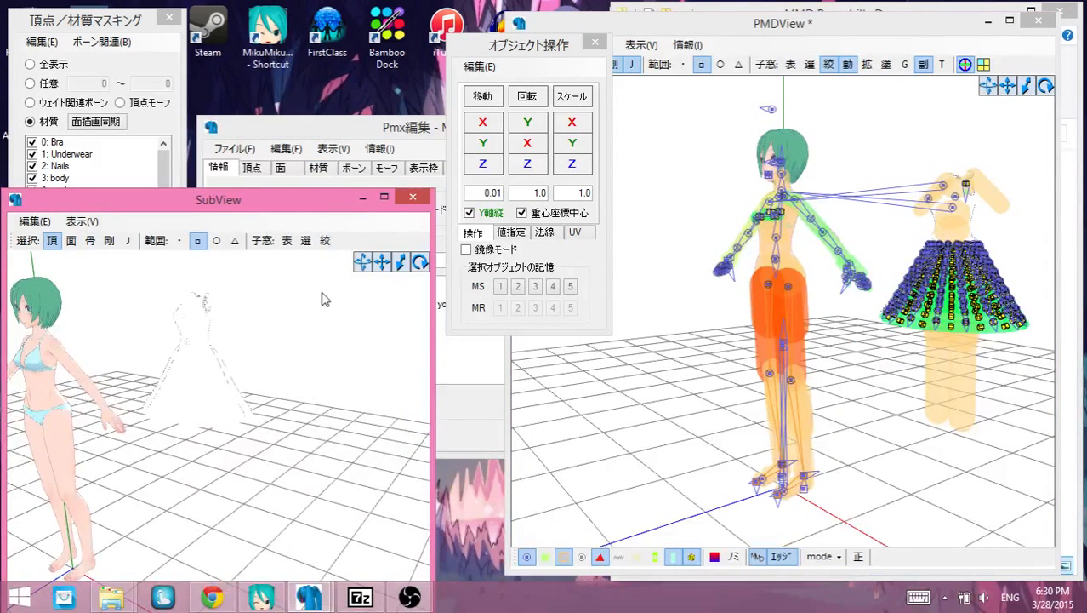
Step: Select the added dress materials 23 to 27 together in the model's material list
click(361, 133)
click(325, 169)
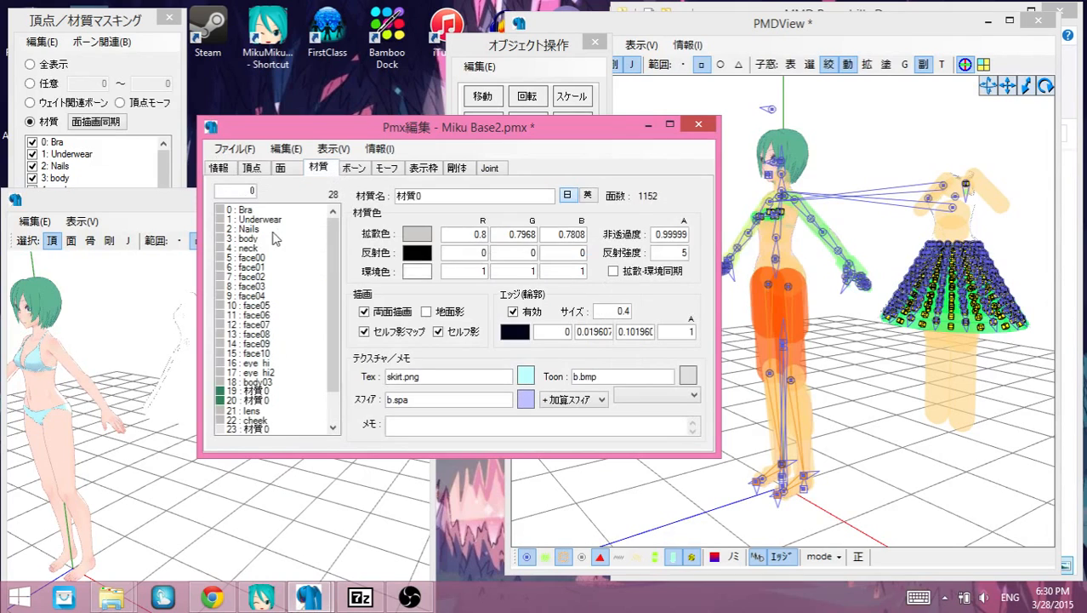
scroll(287, 414, down, 1)
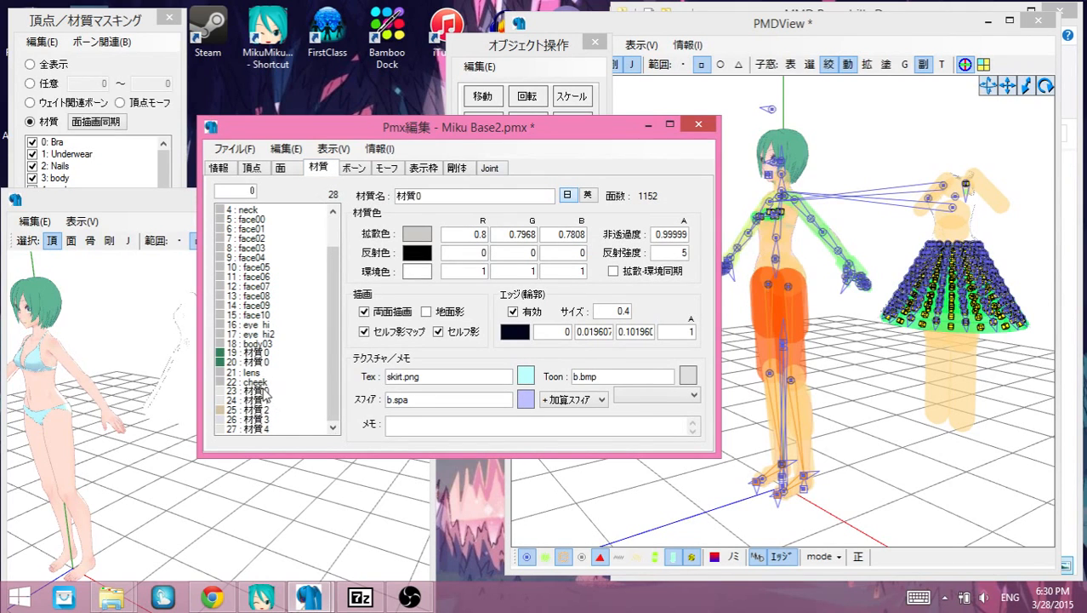
click(258, 390)
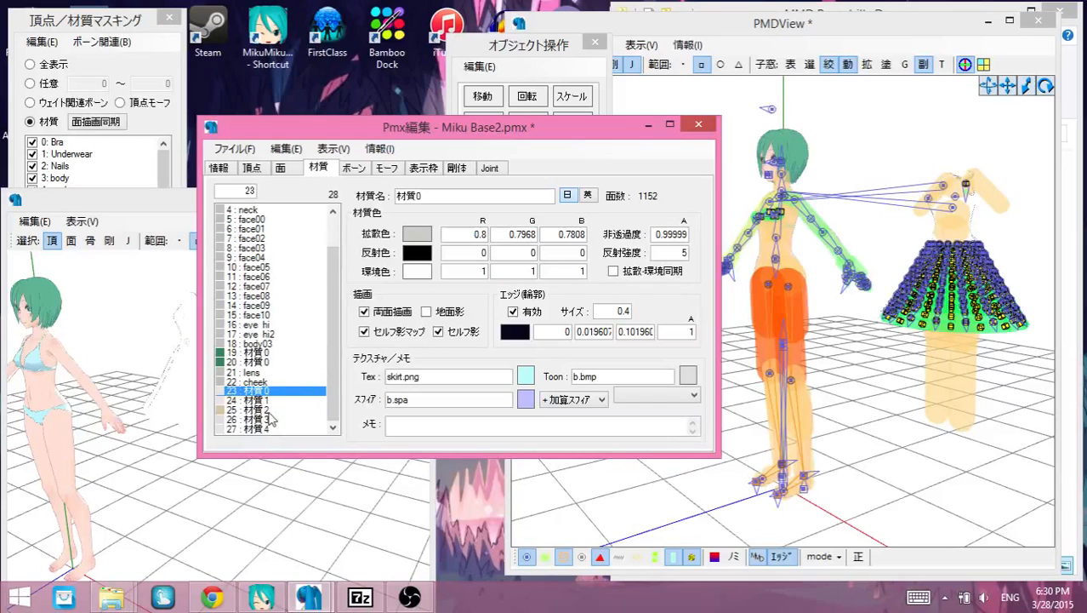
click(268, 410)
click(271, 428)
click(267, 391)
click(267, 429)
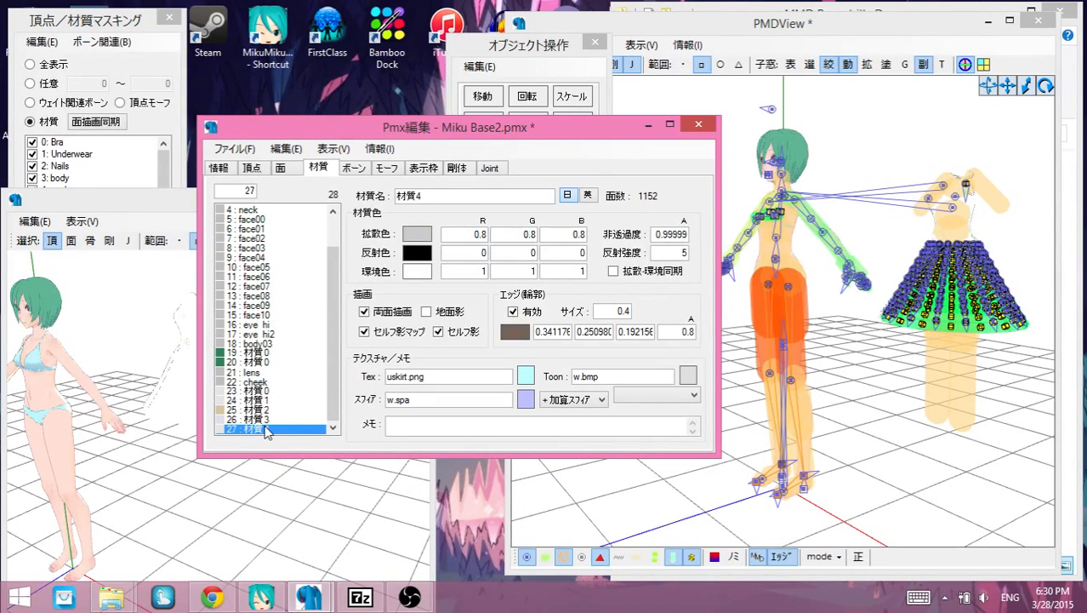
click(266, 390)
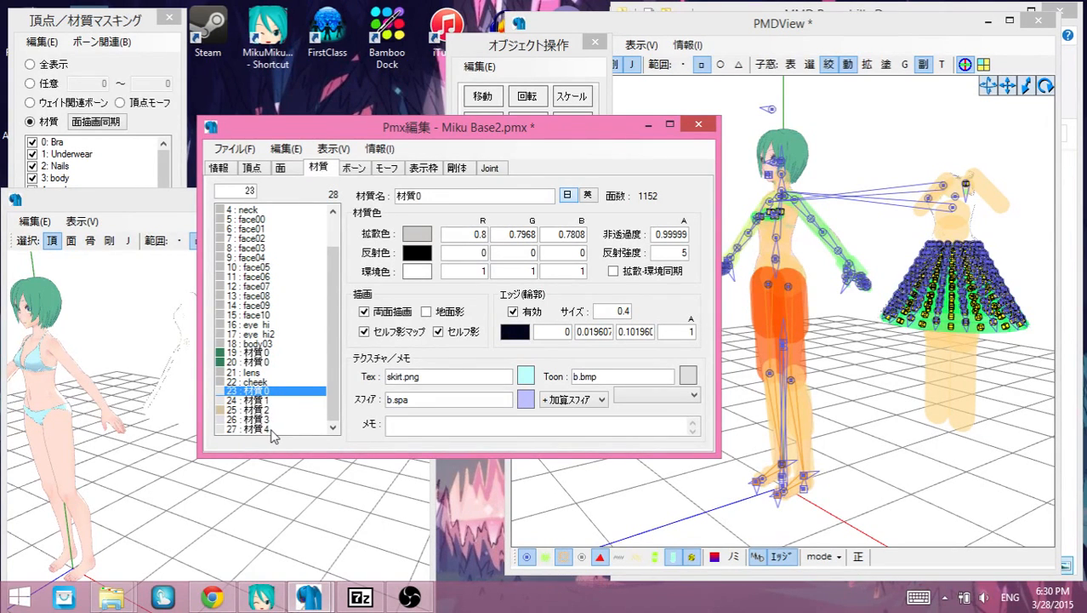
shift+click(270, 429)
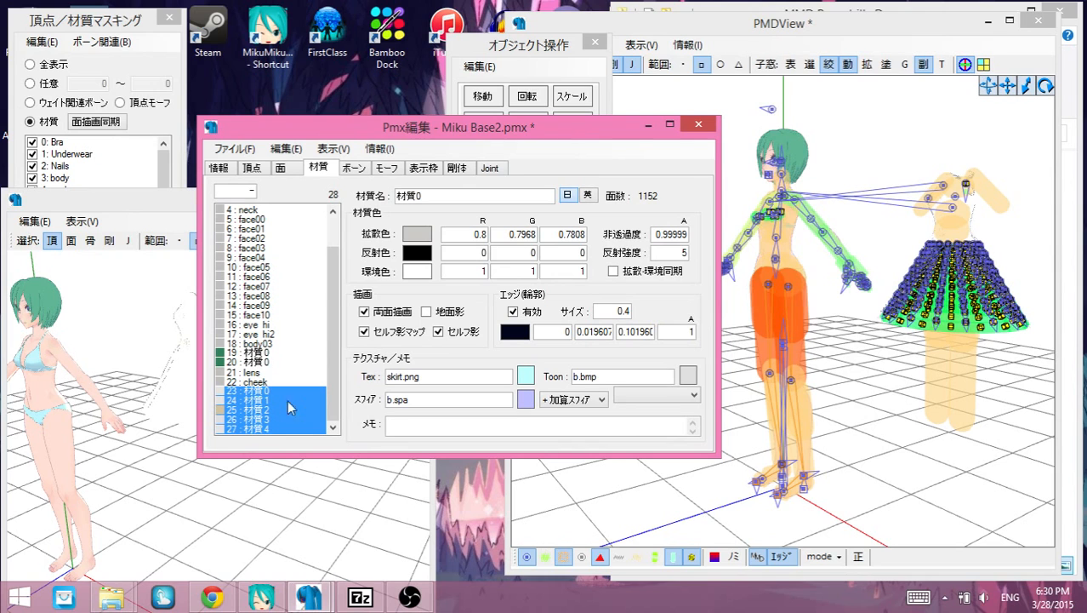
Step: Set the dress materials' diffuse color to green (0, 128, 64) and their ambient color to teal (0, 128, 128)
click(423, 234)
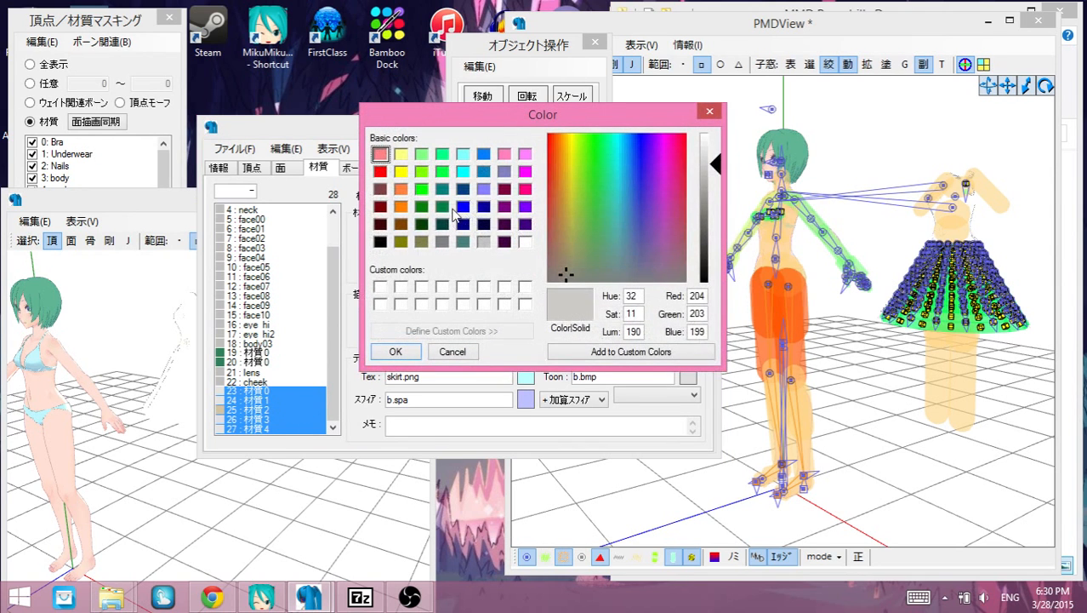
click(443, 206)
click(394, 352)
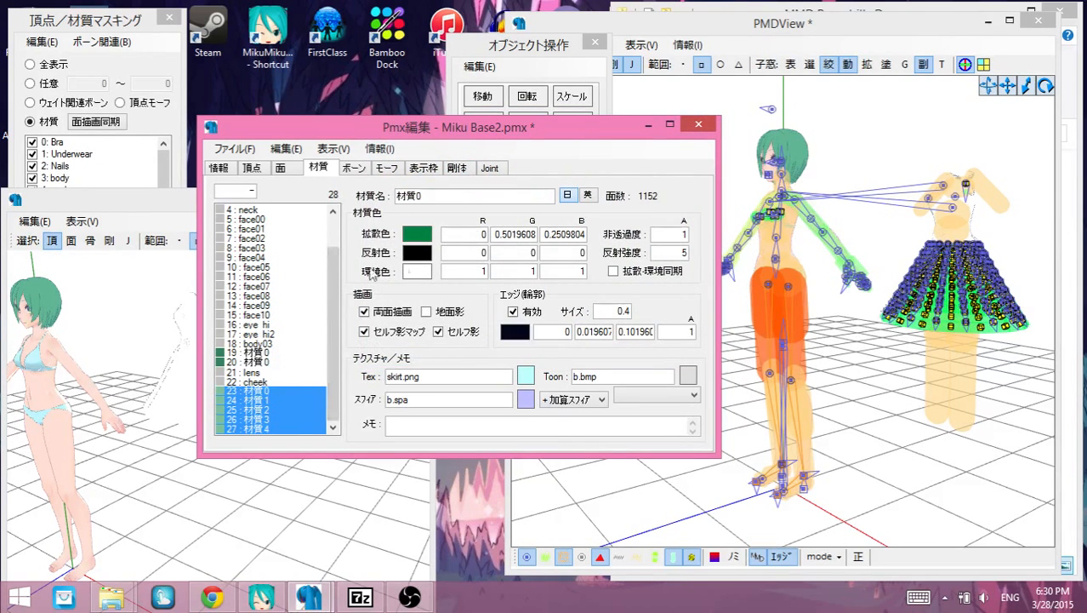
click(421, 272)
click(442, 189)
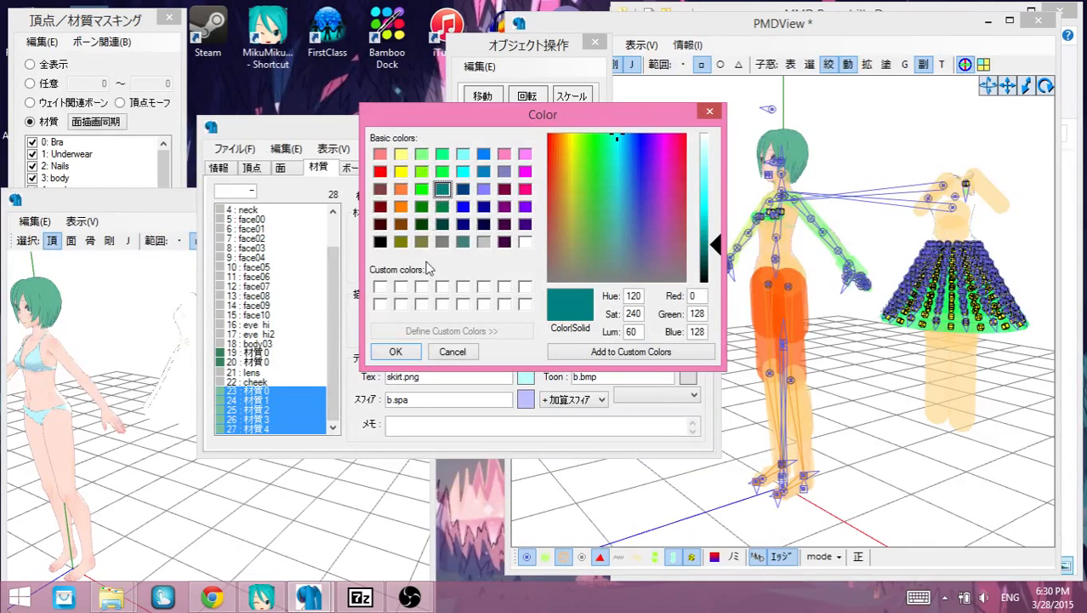
click(396, 352)
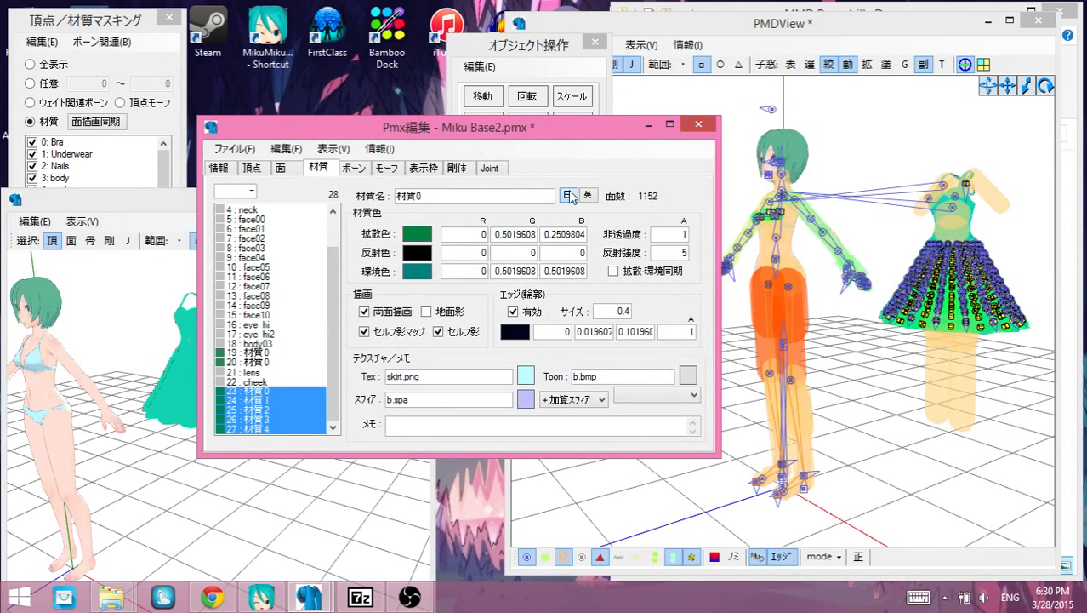
right_drag(187, 398, 136, 388)
click(385, 125)
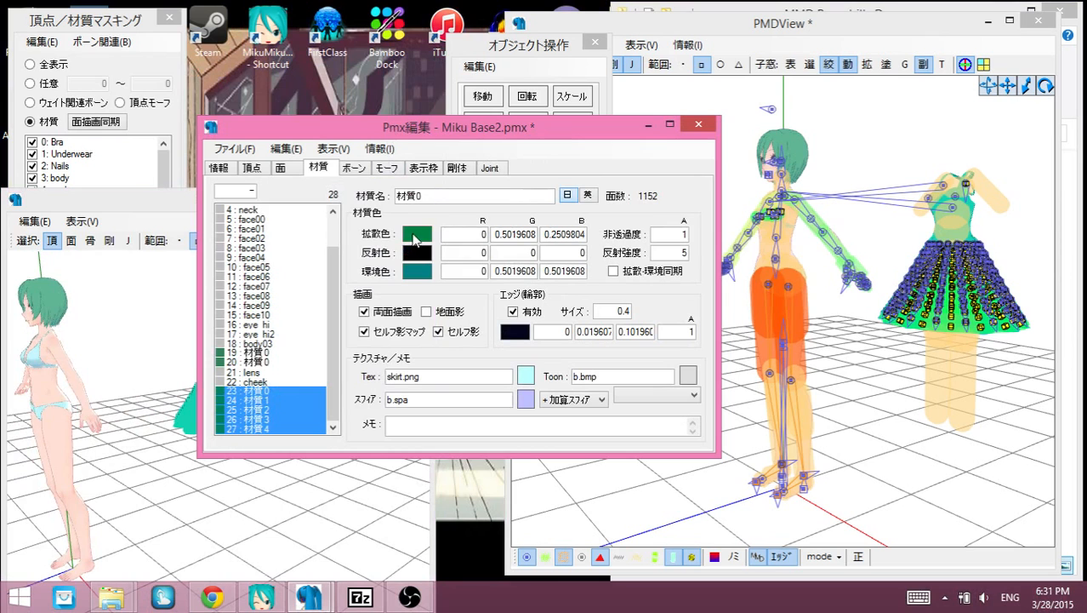
Step: Set the dress materials' diffuse color to white and view the dress
click(421, 235)
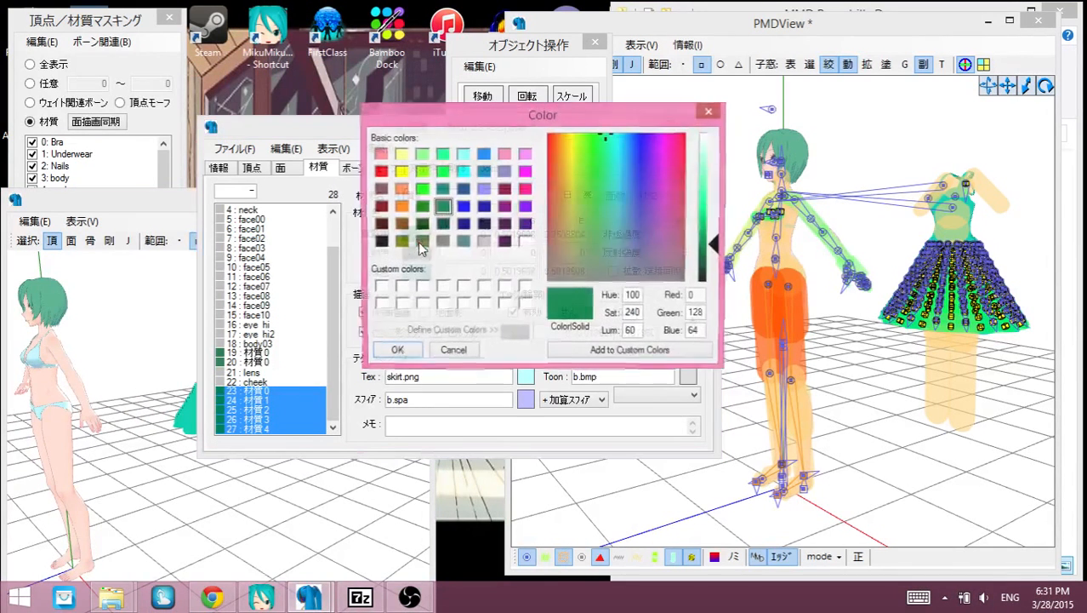
click(383, 288)
click(393, 353)
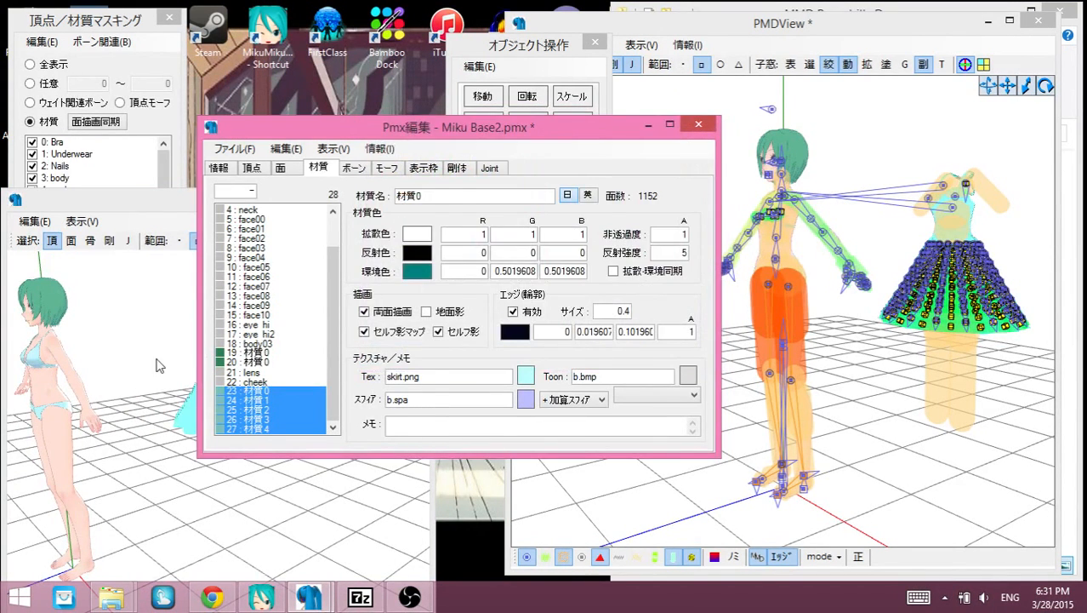
click(157, 365)
click(438, 304)
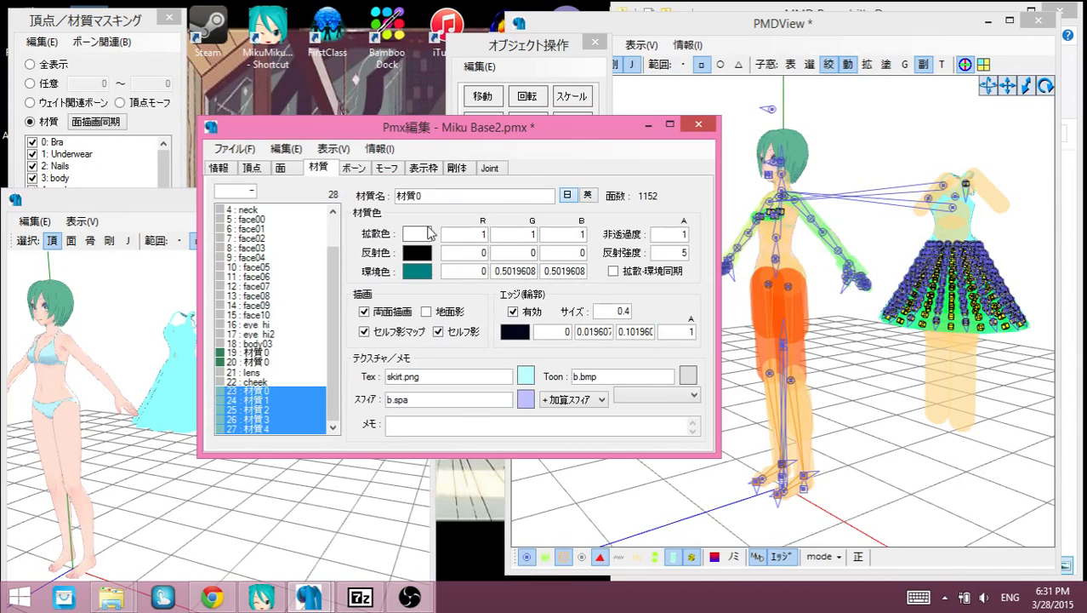
Step: Set the dress materials' diffuse color to dark green (0, 64, 0) and view the dress beside the base
click(418, 233)
click(421, 224)
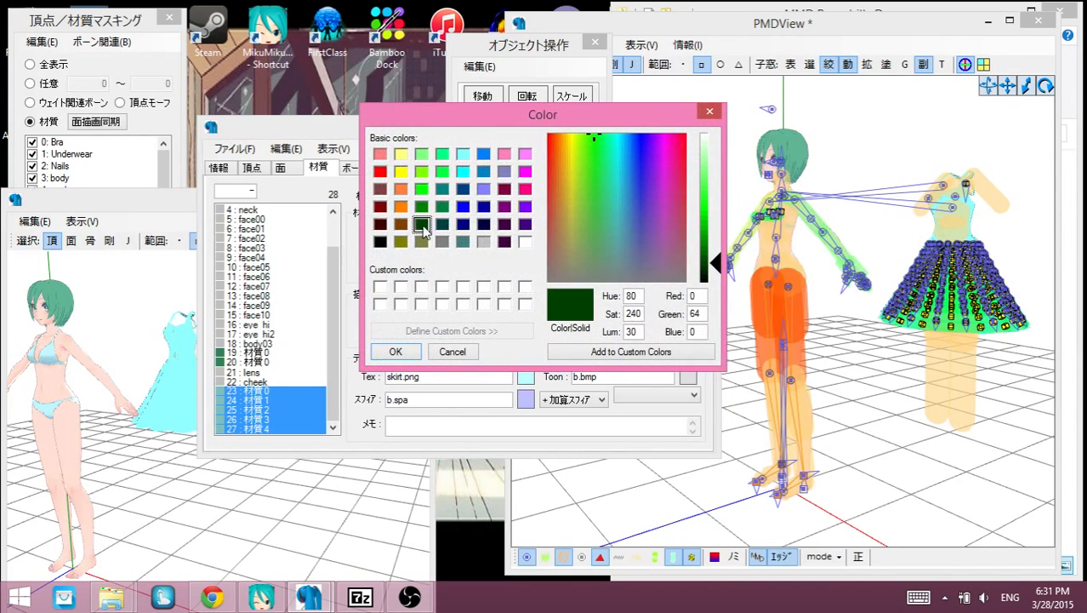
click(408, 354)
click(174, 462)
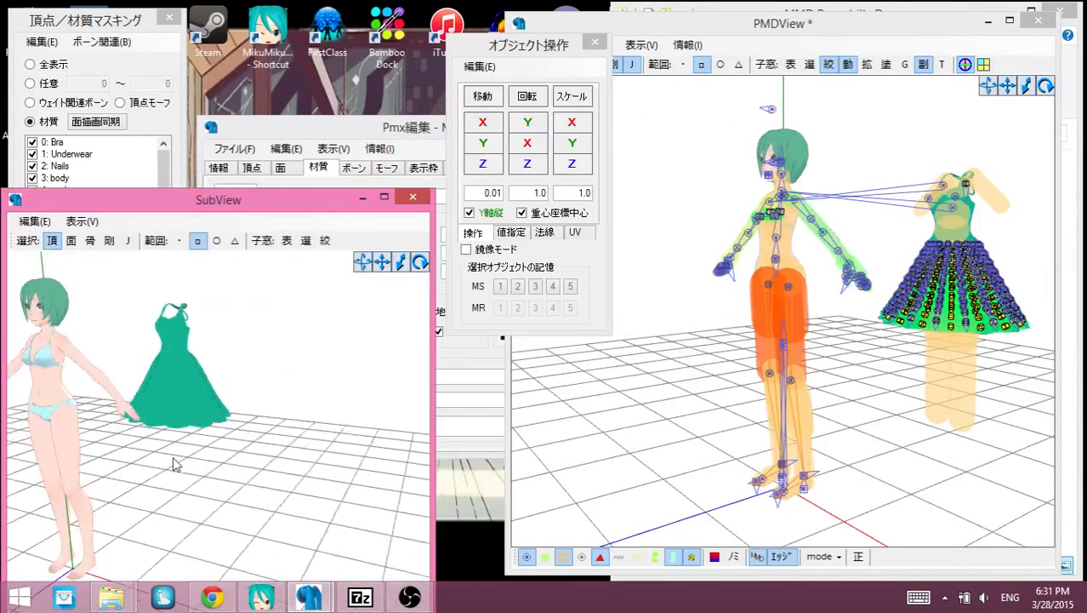
right_drag(173, 462, 406, 415)
click(657, 423)
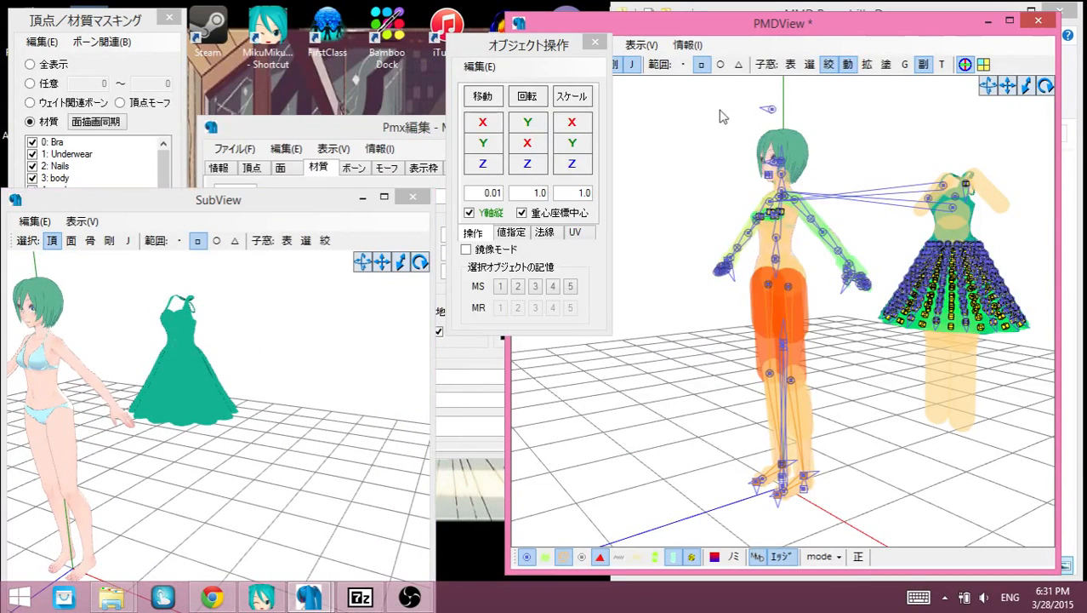
Step: Uncheck the Bra, Underwear, Nails, body and neck materials in the vertex/material masking list
click(47, 128)
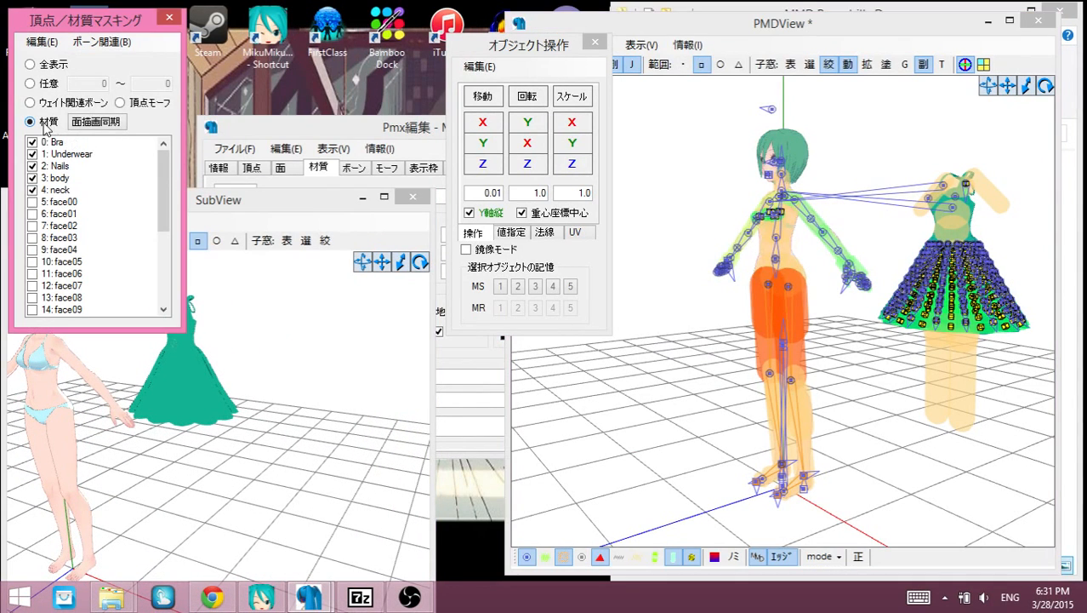
click(55, 144)
click(58, 166)
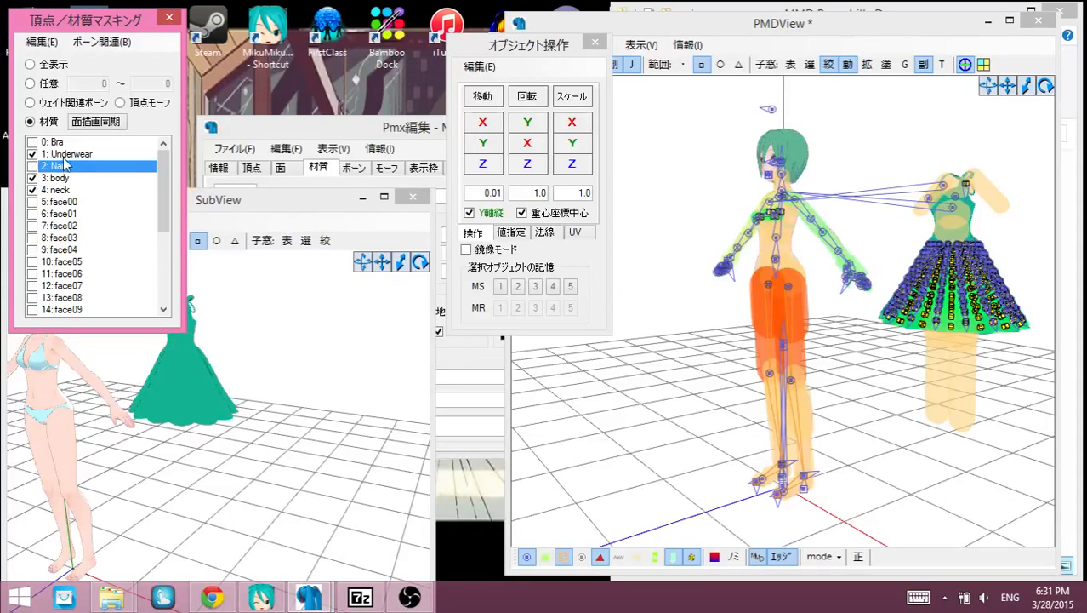
click(63, 155)
click(59, 191)
click(60, 178)
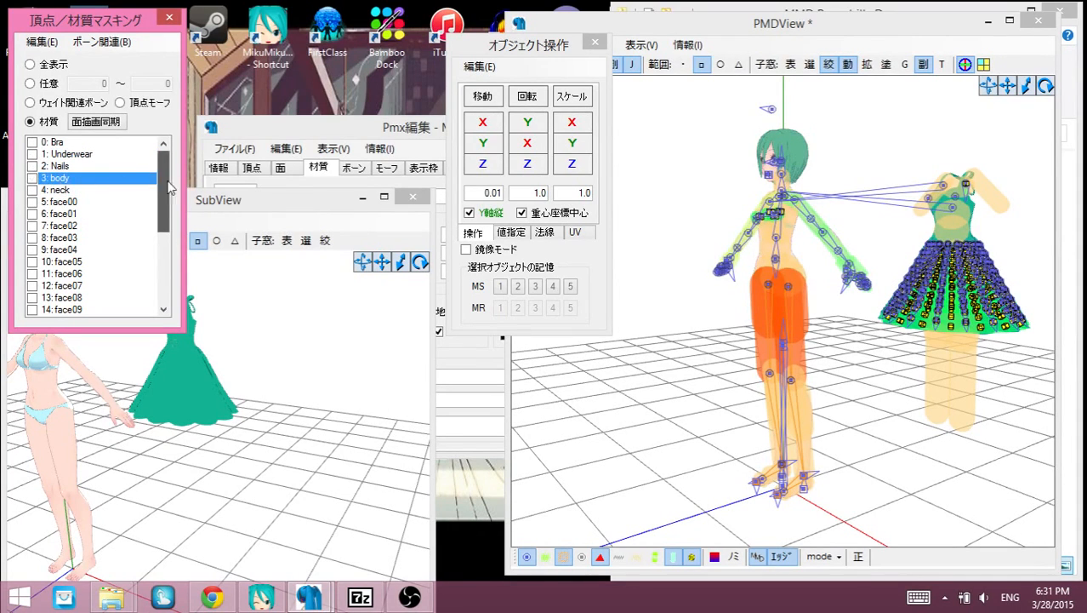
Step: Check the dress materials 23 to 25 in the masking list and uncheck them again
drag(167, 182, 167, 285)
click(61, 259)
click(65, 275)
click(70, 288)
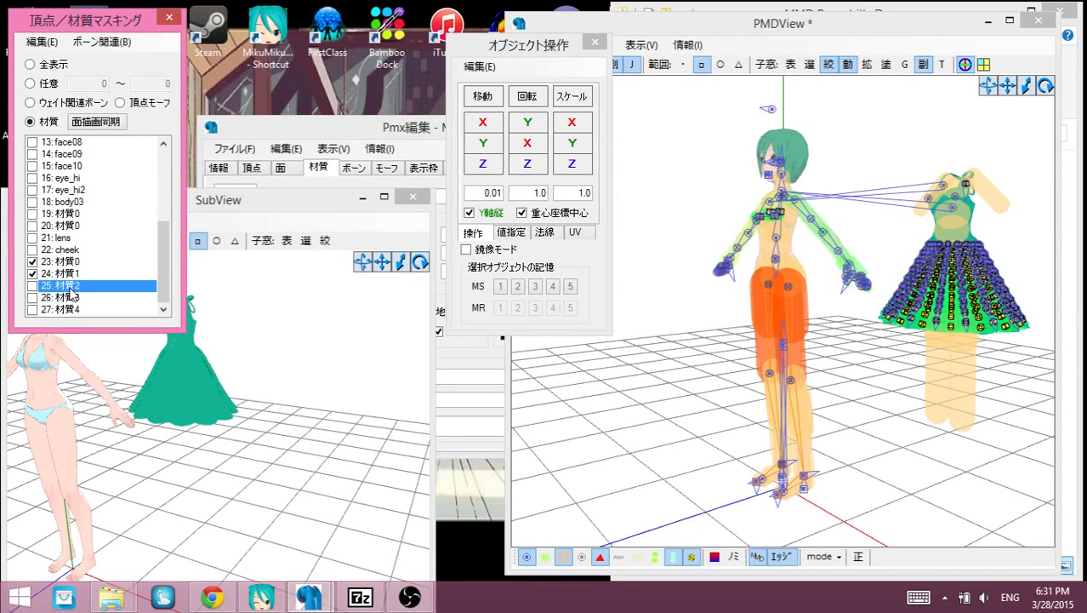
click(63, 263)
click(64, 274)
click(65, 284)
Step: Check only material 19 (材質0) for masking and draw a selection box across the whole model in PMDView
click(73, 215)
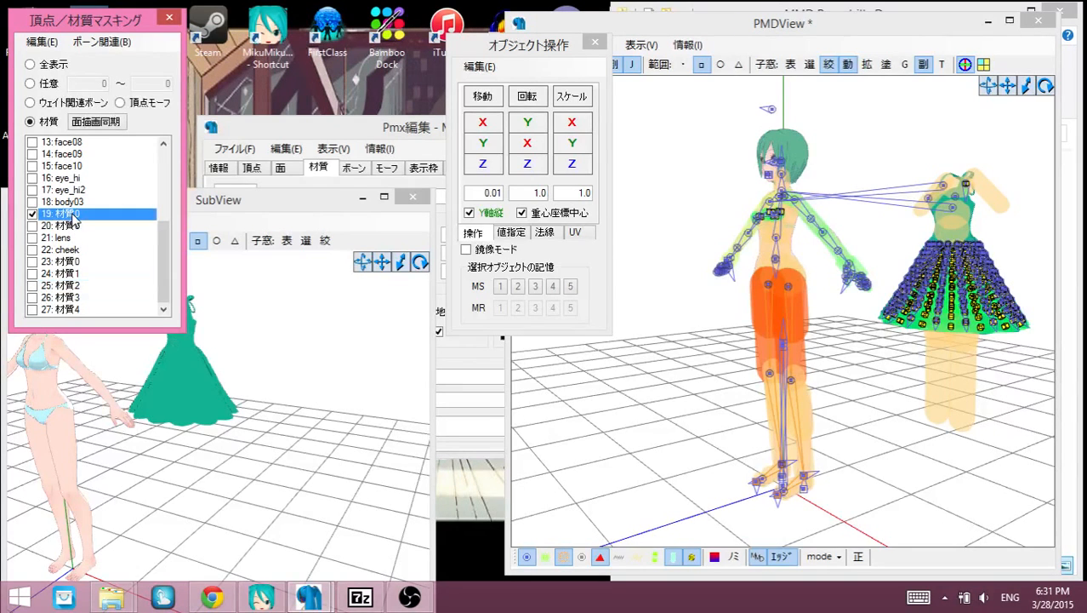
click(663, 113)
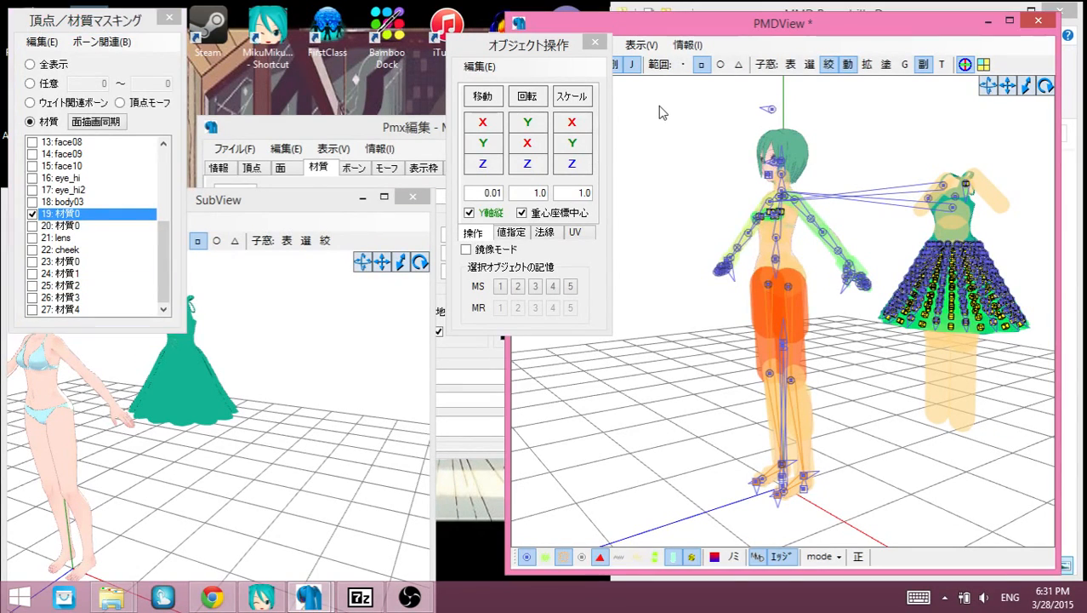
drag(668, 106, 1043, 525)
click(1085, 609)
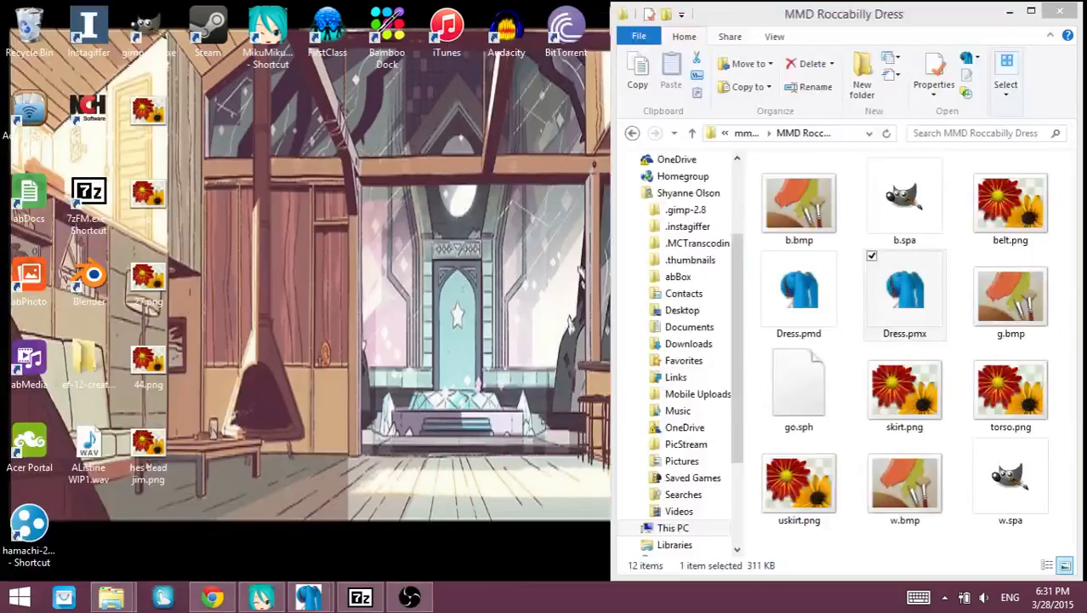
Step: Switch back to the PMX Editor windows and clear the current selection in PMDView
mouse_move(310, 599)
click(291, 569)
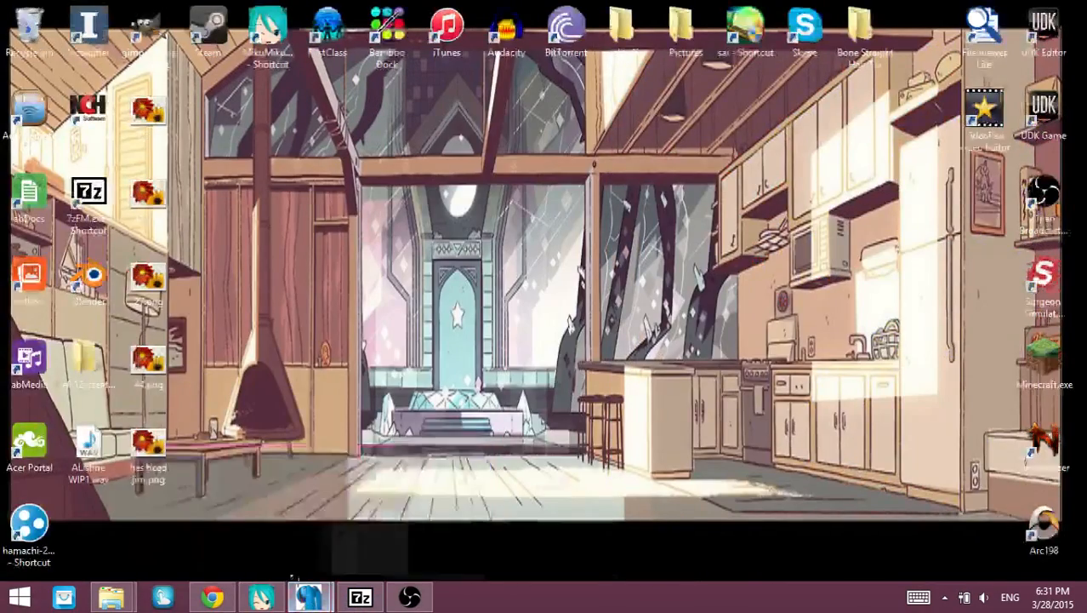
click(368, 543)
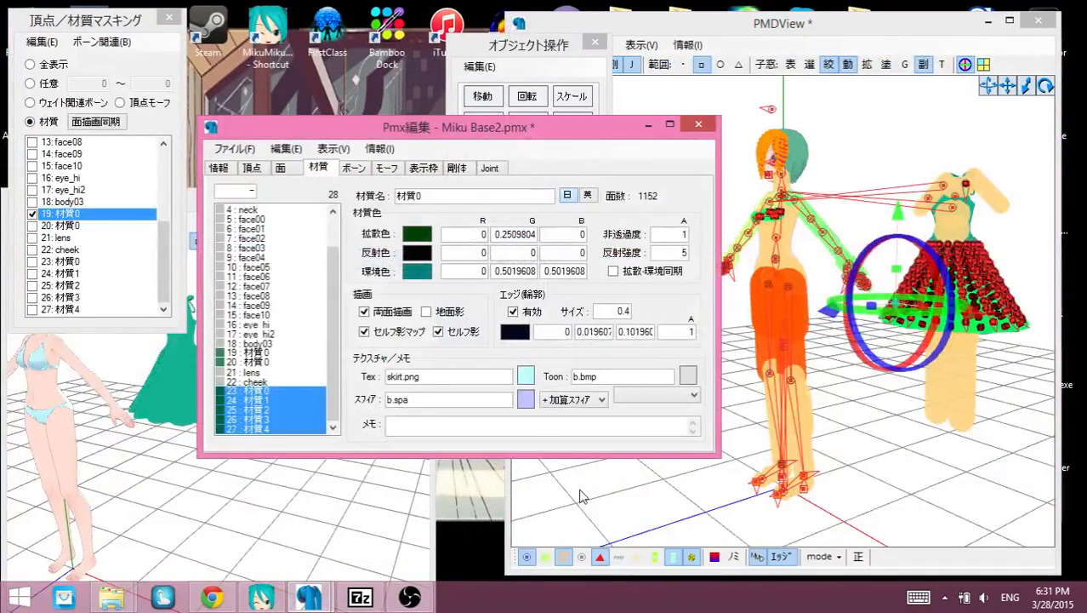
click(606, 422)
Step: Uncheck material 19 in the masking list, check dress materials 23 to 27 instead, and clear the selection in PMDView
drag(685, 117, 889, 384)
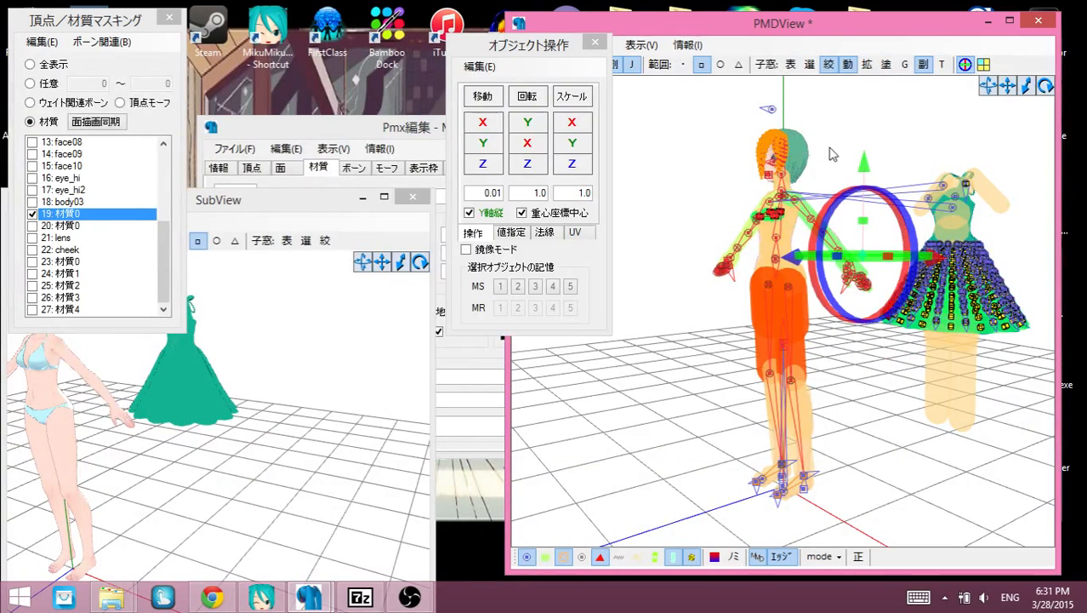
click(92, 217)
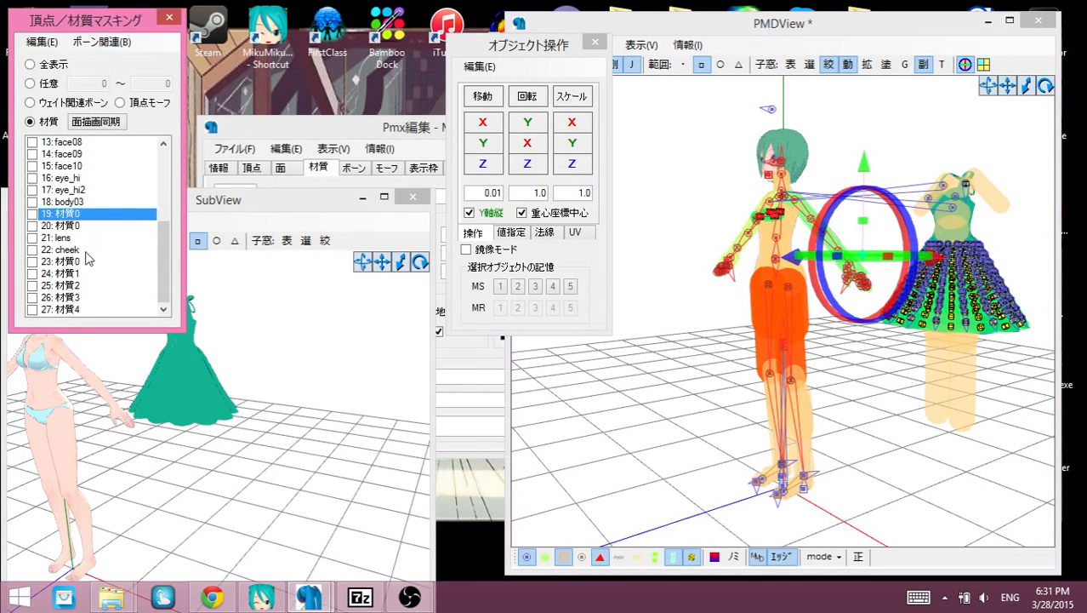
click(76, 261)
click(76, 274)
click(76, 287)
click(76, 297)
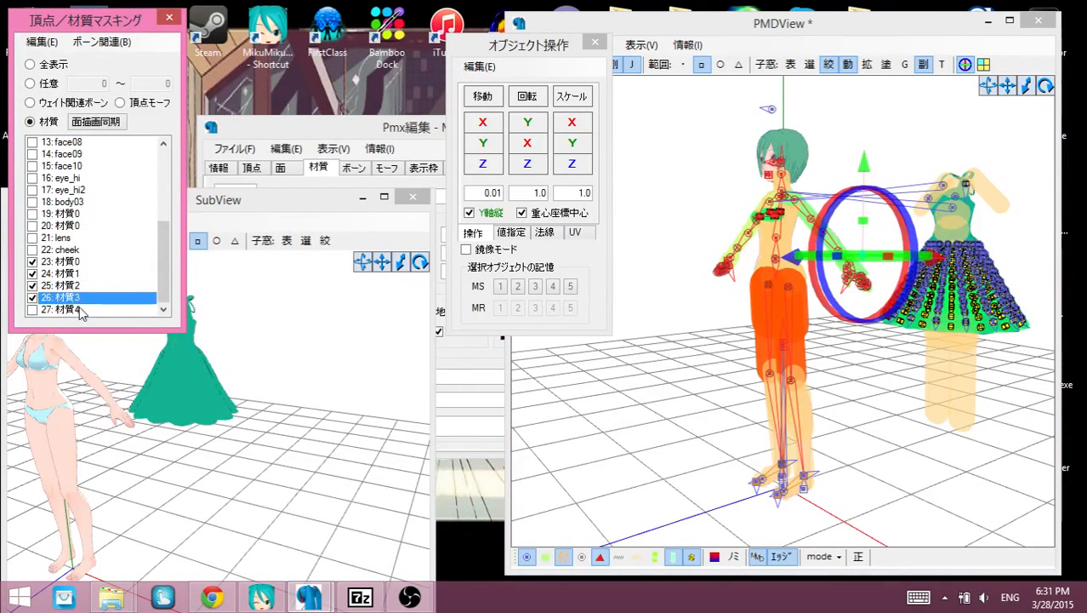
click(76, 309)
click(861, 158)
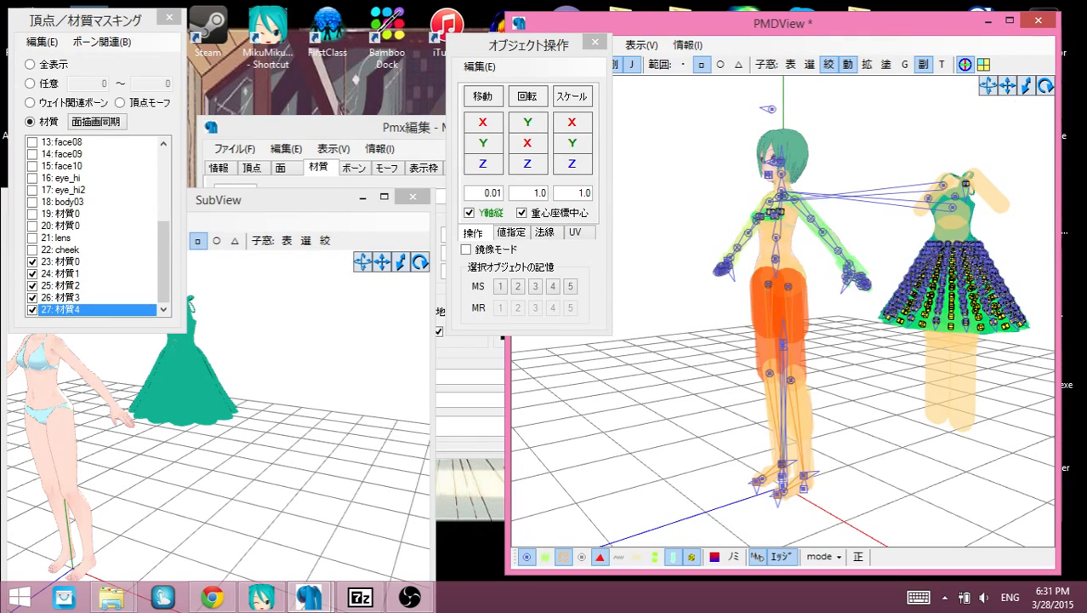
Step: Box-select only the dress with its bones and rigid bodies in PMDView, leaving the base body unselected
drag(1006, 86, 771, 77)
right_drag(941, 230, 907, 233)
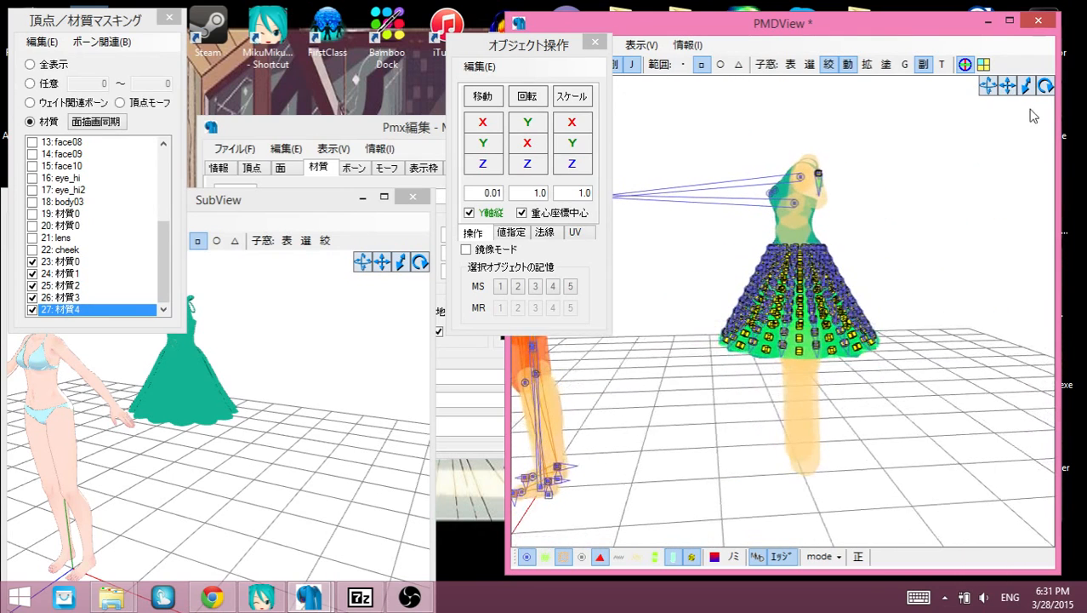
drag(1009, 93, 898, 128)
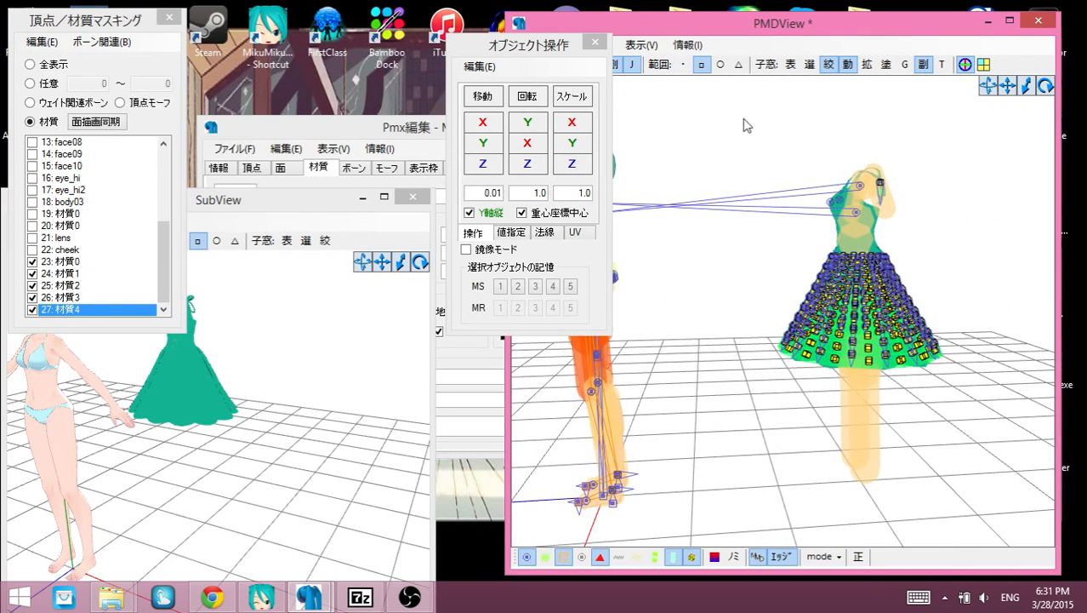
drag(761, 112, 925, 339)
mouse_move(1013, 86)
mouse_down()
mouse_move(953, 73)
mouse_move(992, 88)
mouse_up()
mouse_move(683, 108)
mouse_down()
mouse_move(1003, 413)
mouse_move(1051, 427)
mouse_move(1052, 509)
mouse_up()
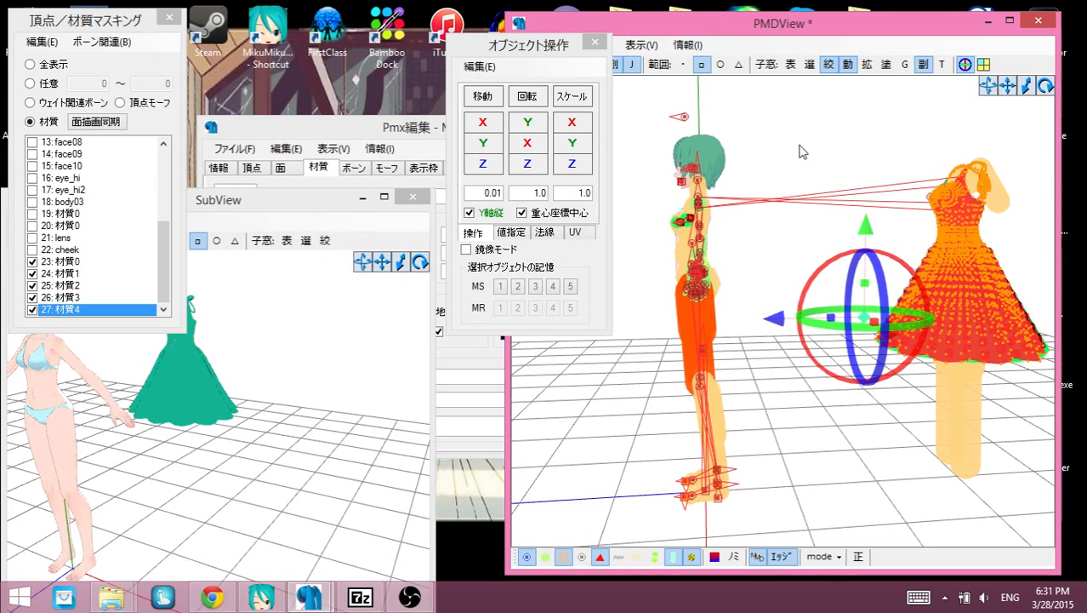
click(827, 123)
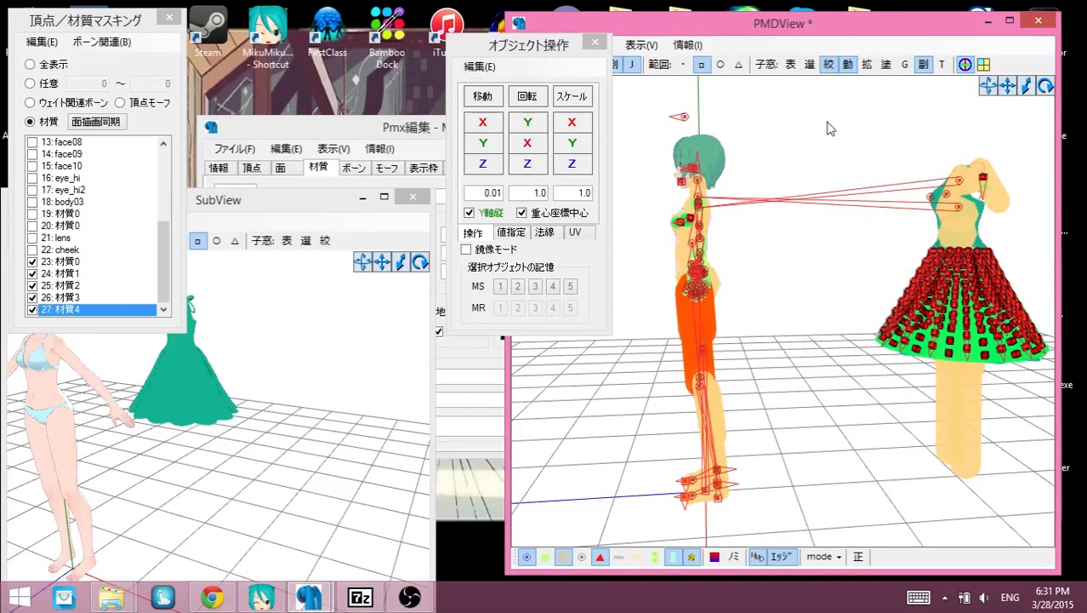
drag(822, 119, 1062, 555)
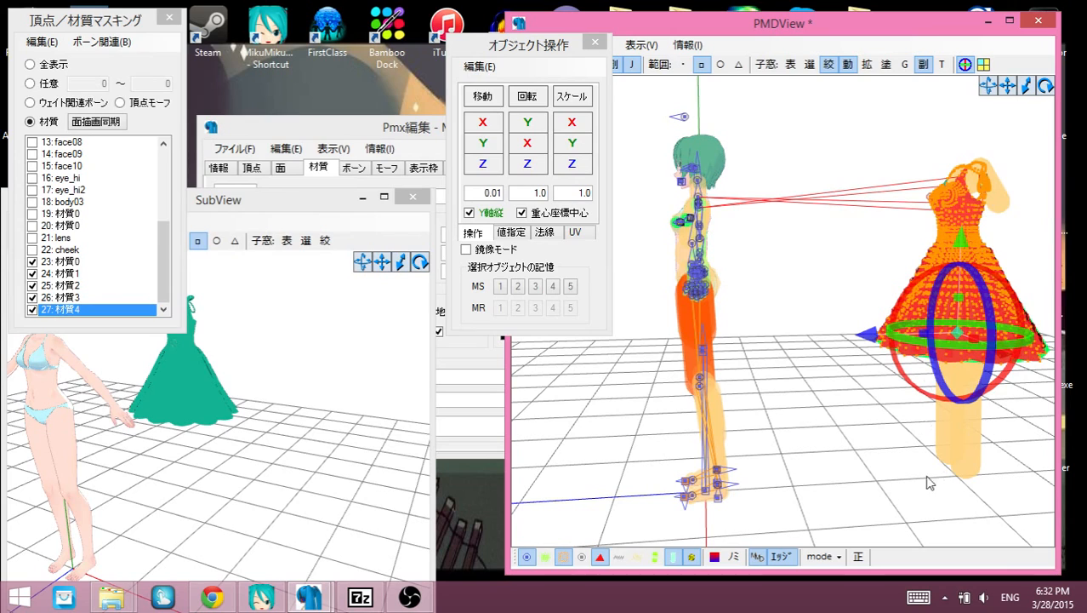
Step: Move the selected dress along the Z axis until it sits over the base model's body
mouse_move(827, 471)
right_down()
mouse_move(880, 467)
mouse_move(840, 471)
right_up()
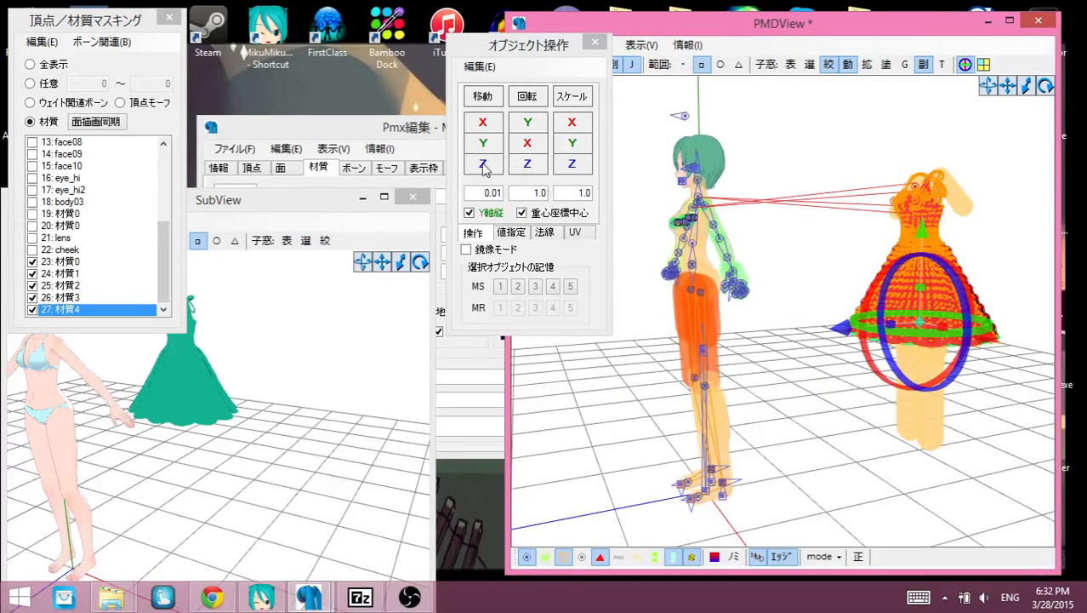
click(291, 204)
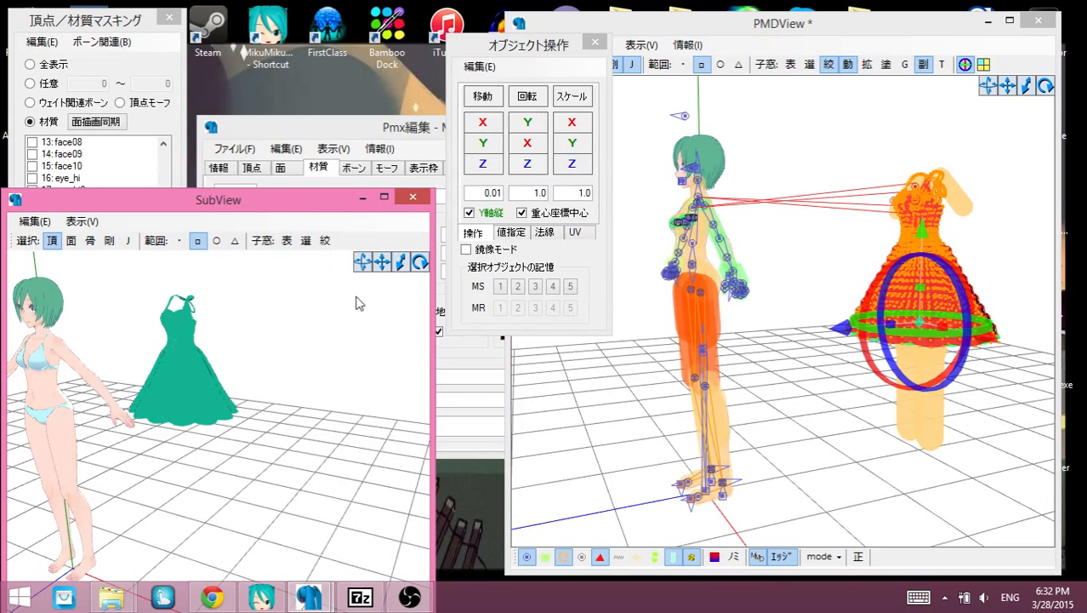
middle_drag(174, 347, 312, 337)
right_drag(286, 378, 283, 384)
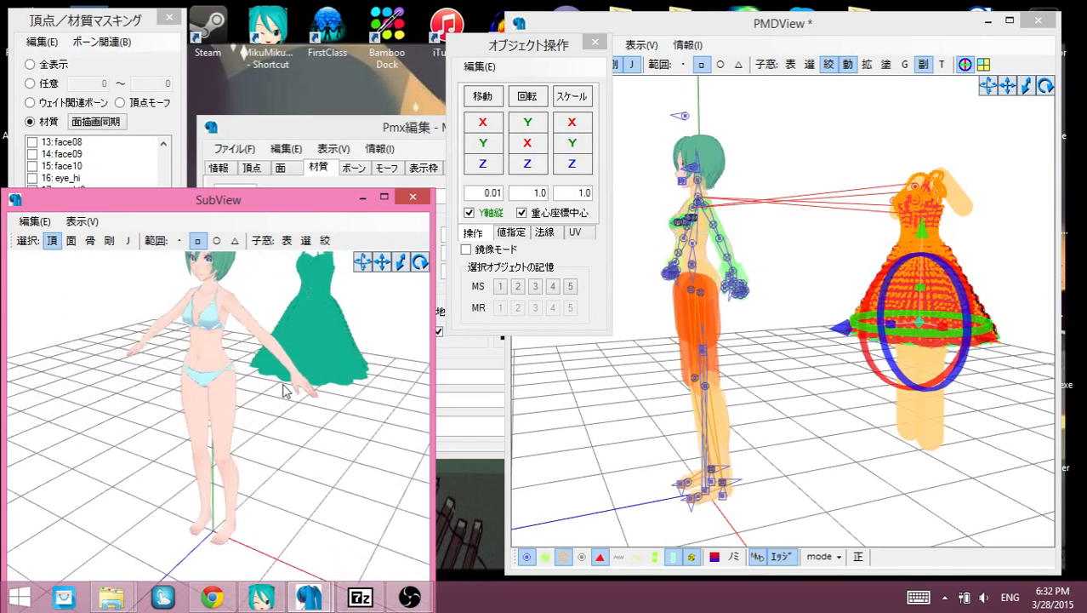
drag(489, 163, 515, 164)
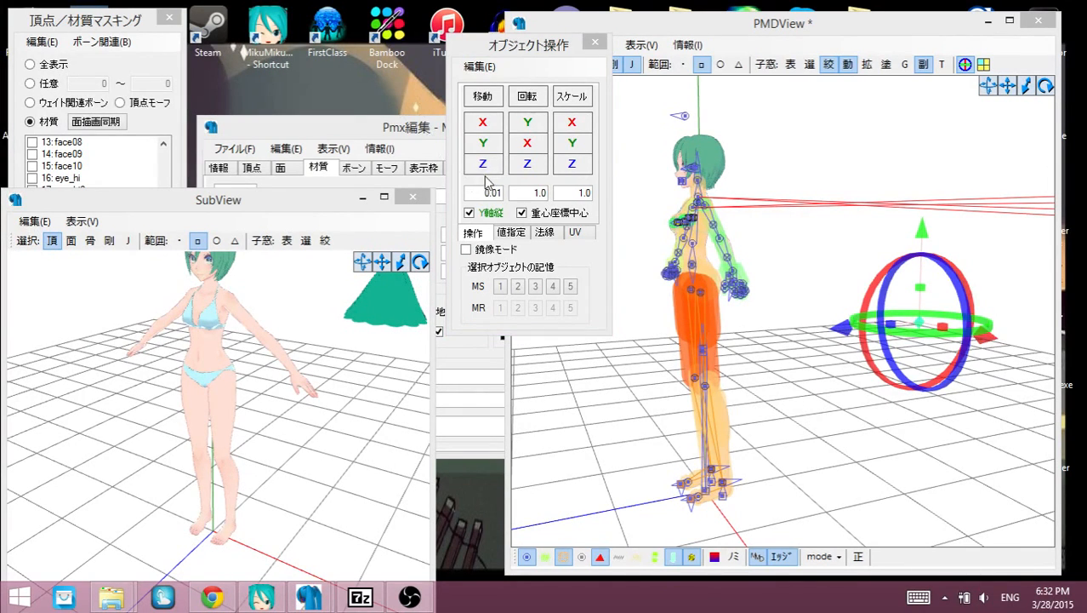
drag(484, 164, 385, 164)
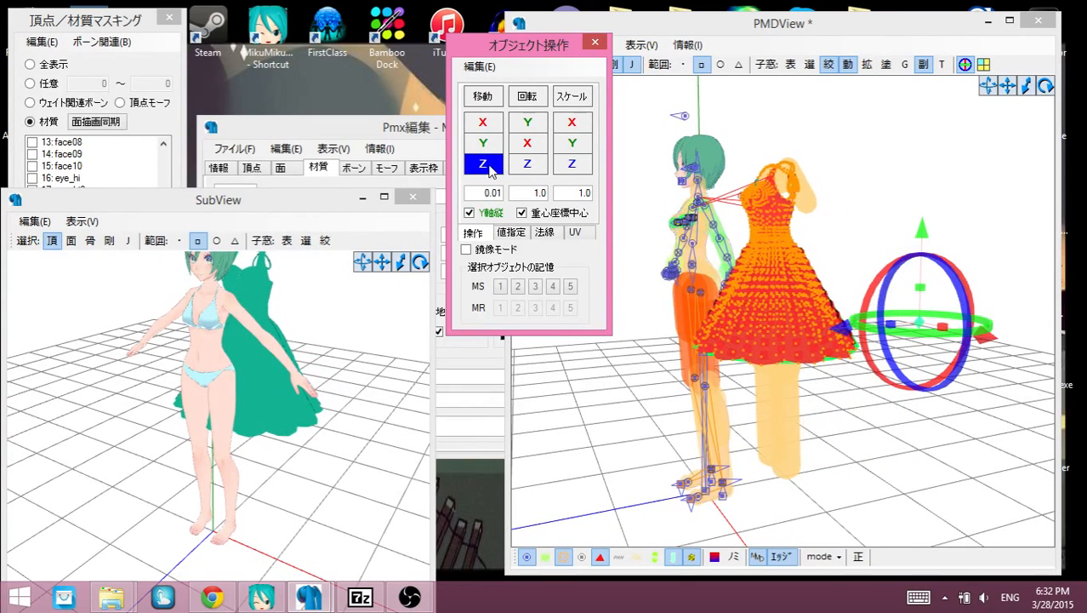
drag(483, 163, 523, 166)
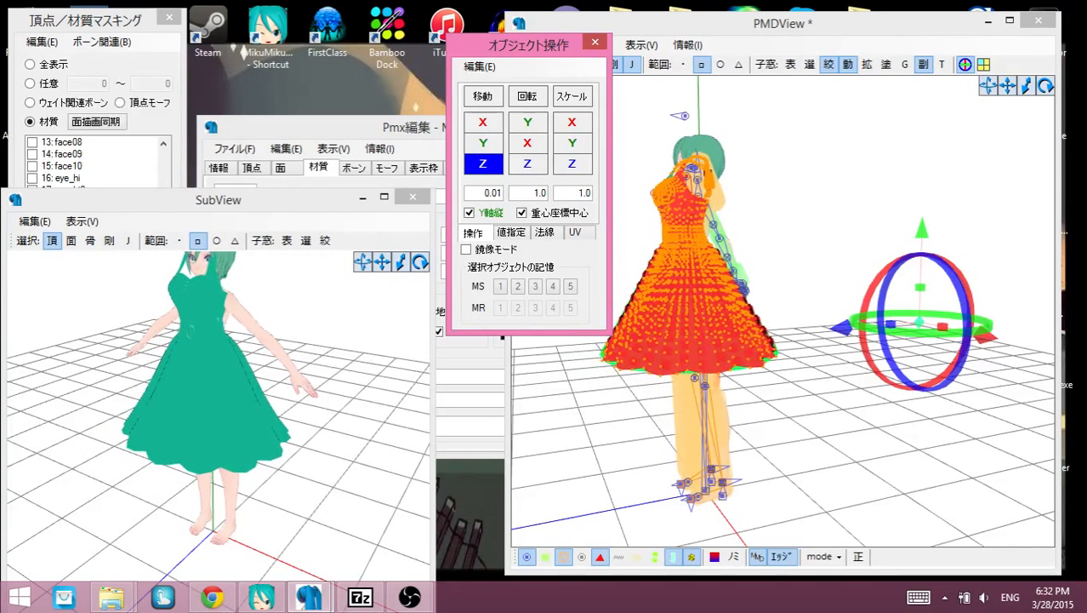
Step: Lower the dress along the Y axis and realign it along the Z axis so it fits around the torso
mouse_move(347, 325)
right_down()
mouse_move(355, 339)
mouse_move(319, 332)
mouse_move(335, 339)
right_up()
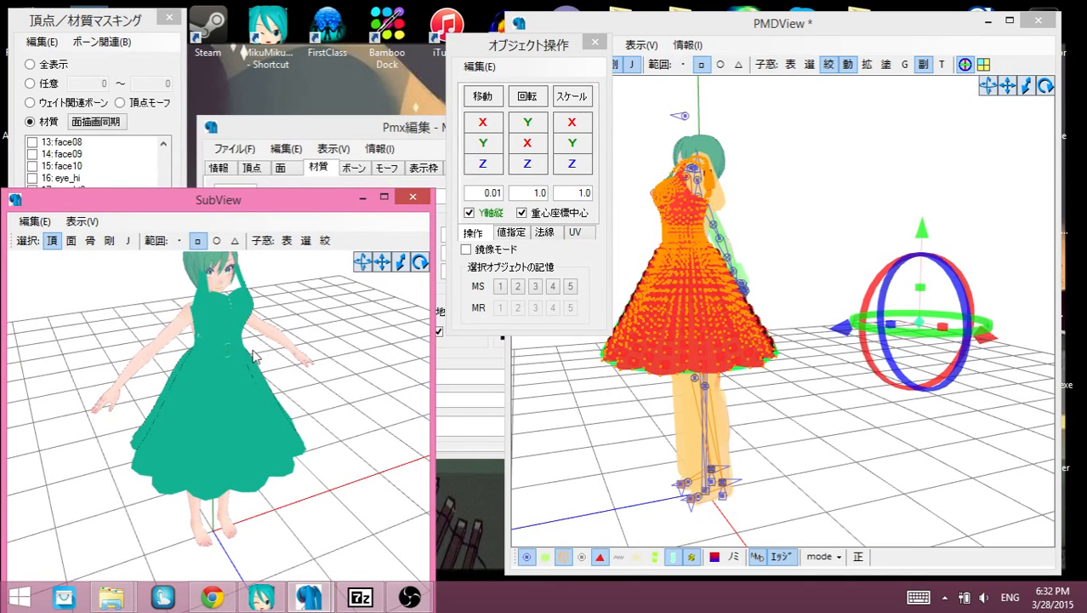
mouse_move(489, 153)
mouse_down()
mouse_move(489, 144)
mouse_move(489, 158)
mouse_up()
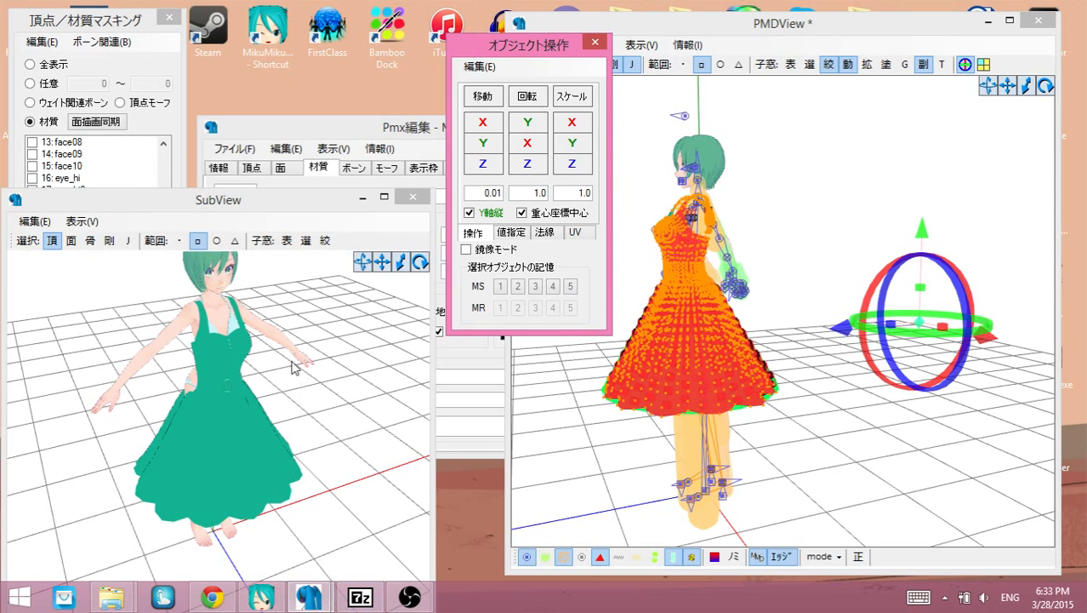
right_drag(292, 367, 191, 350)
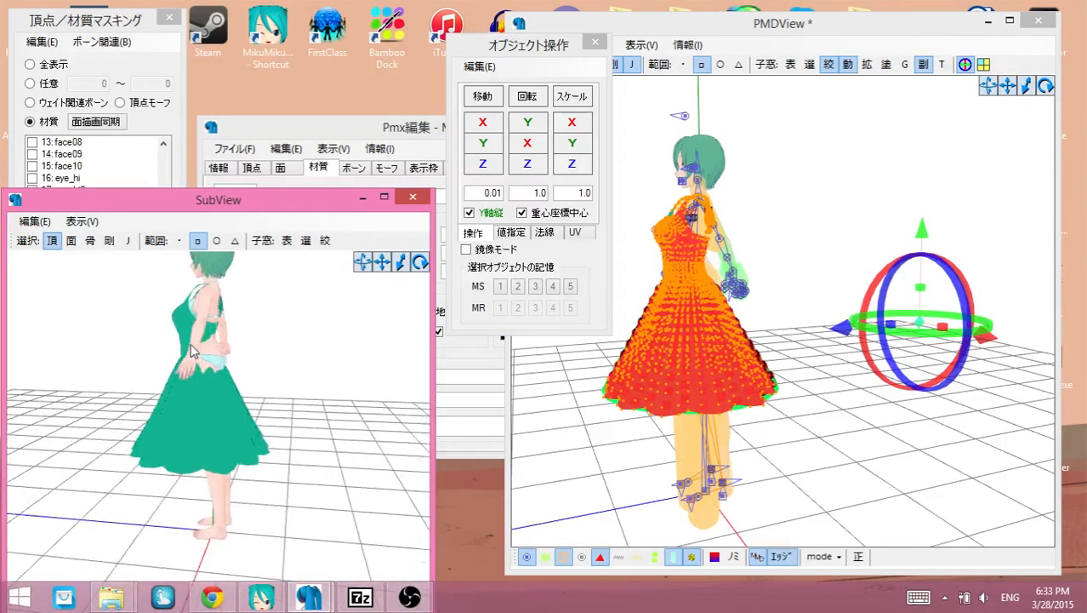
drag(485, 163, 471, 186)
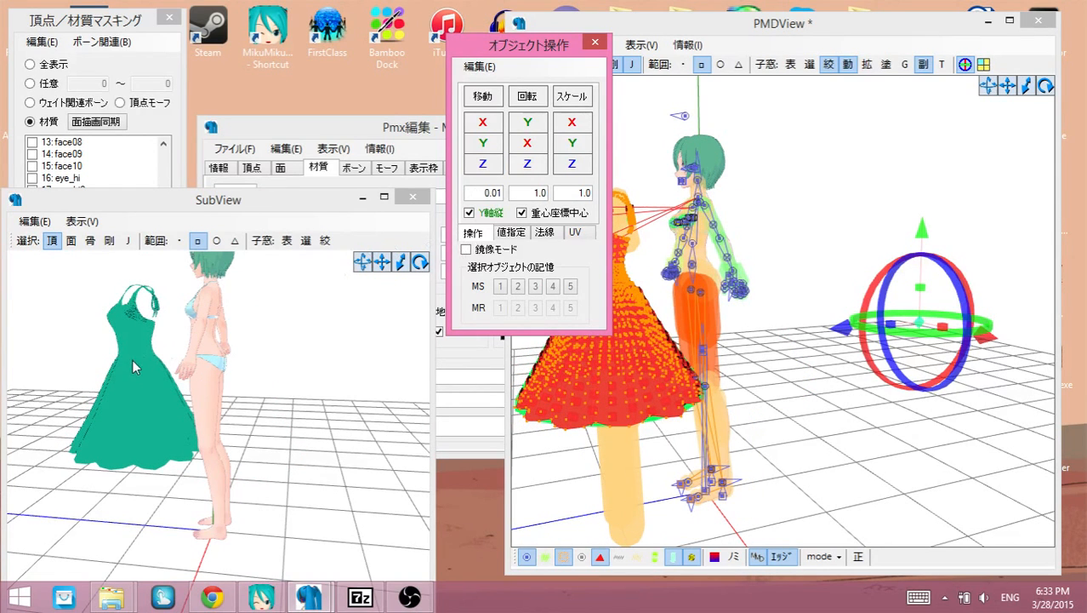
right_drag(339, 345, 379, 331)
drag(485, 163, 485, 126)
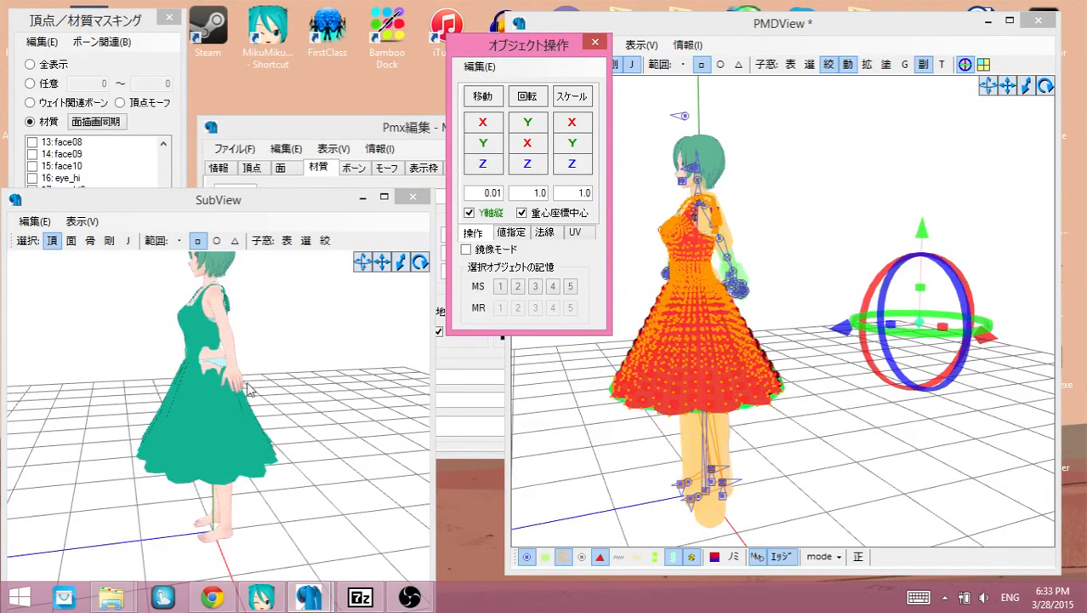
right_drag(249, 389, 312, 384)
right_drag(309, 377, 306, 378)
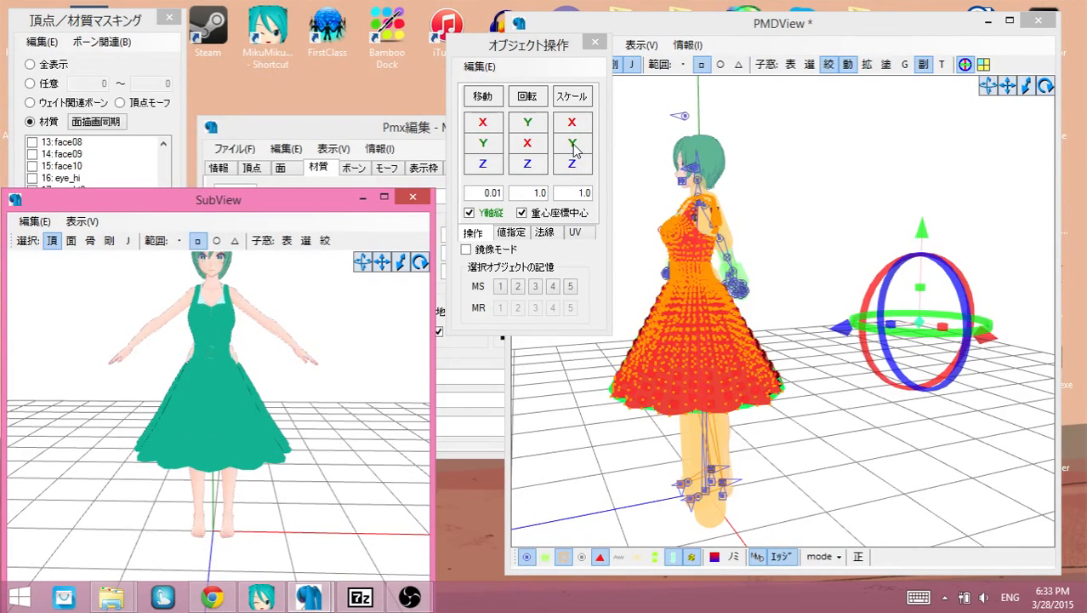
Step: Shrink the dress vertically with Y scaling and raise it along the Y axis to the shoulders
click(575, 146)
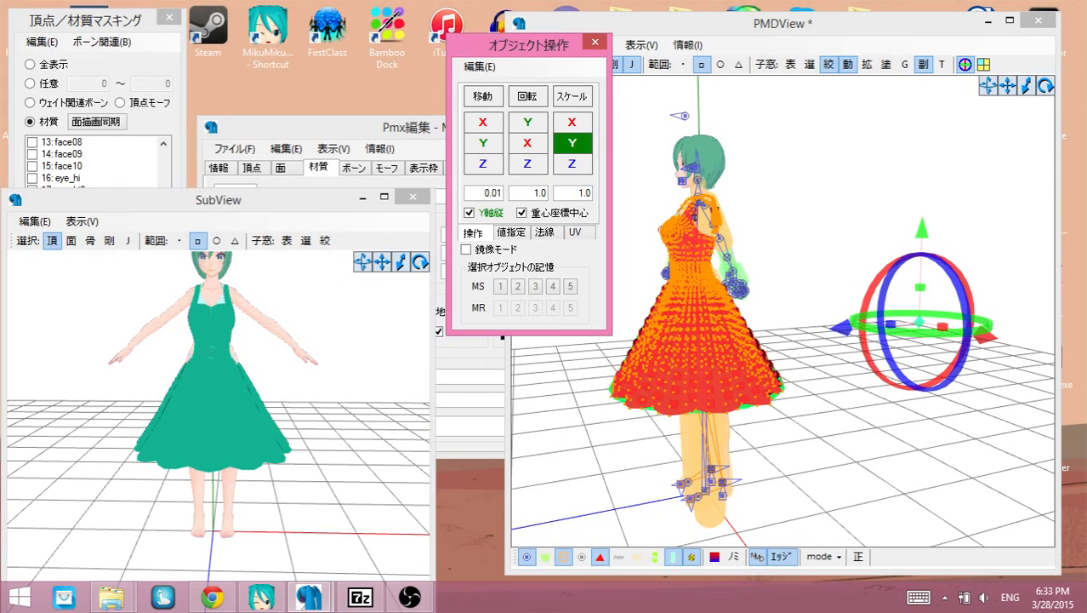
drag(575, 147, 575, 166)
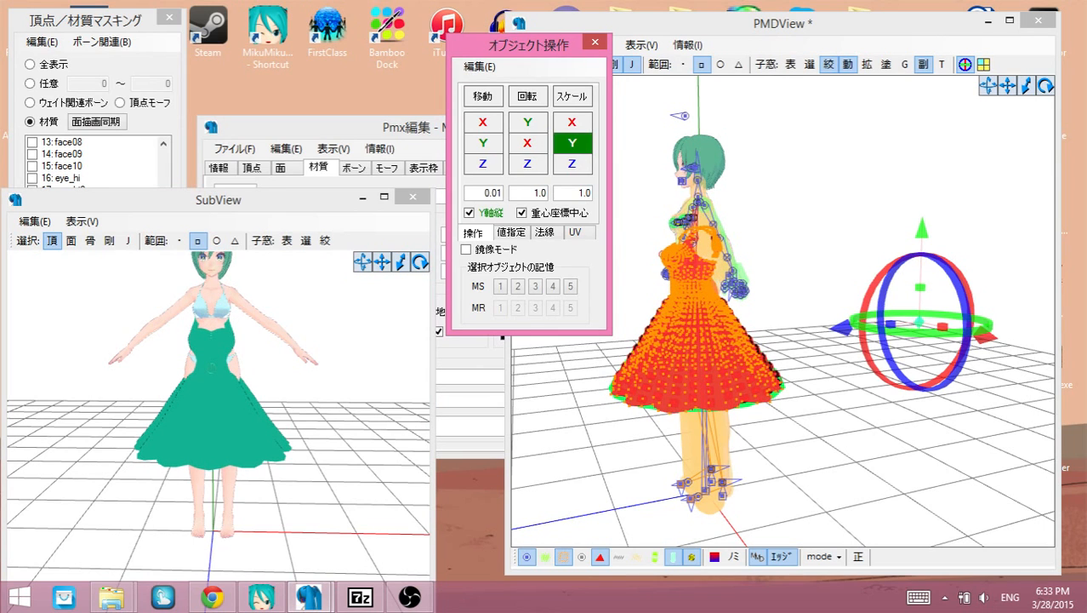
drag(483, 143, 483, 84)
Step: Scale the dress down slightly along the Z and X axes to fit the body, and deselect it
right_drag(315, 353, 240, 370)
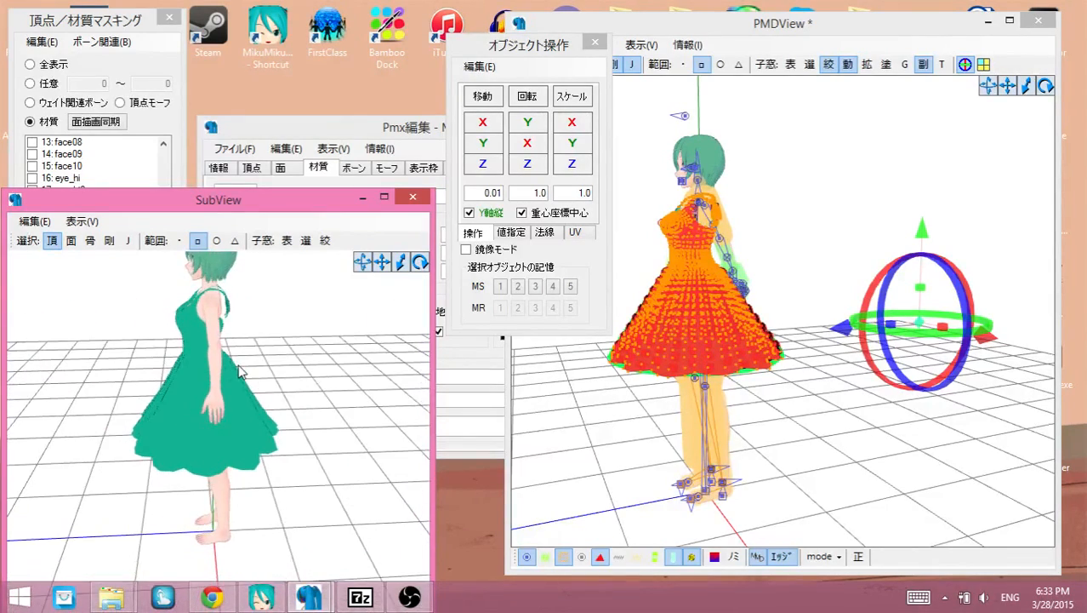
click(572, 166)
drag(572, 165, 544, 166)
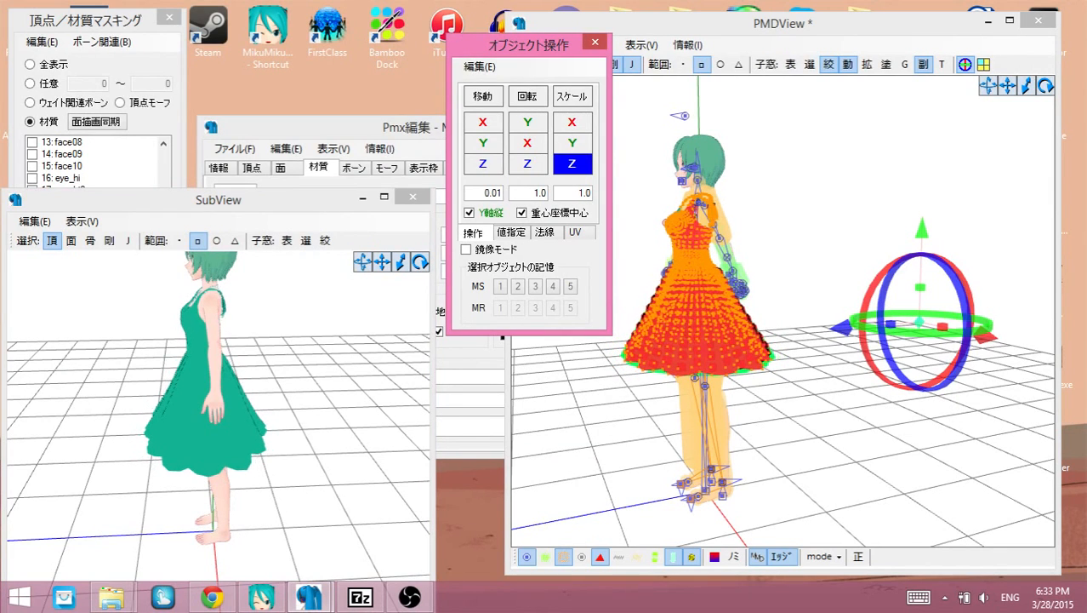
right_drag(317, 296, 387, 293)
click(572, 122)
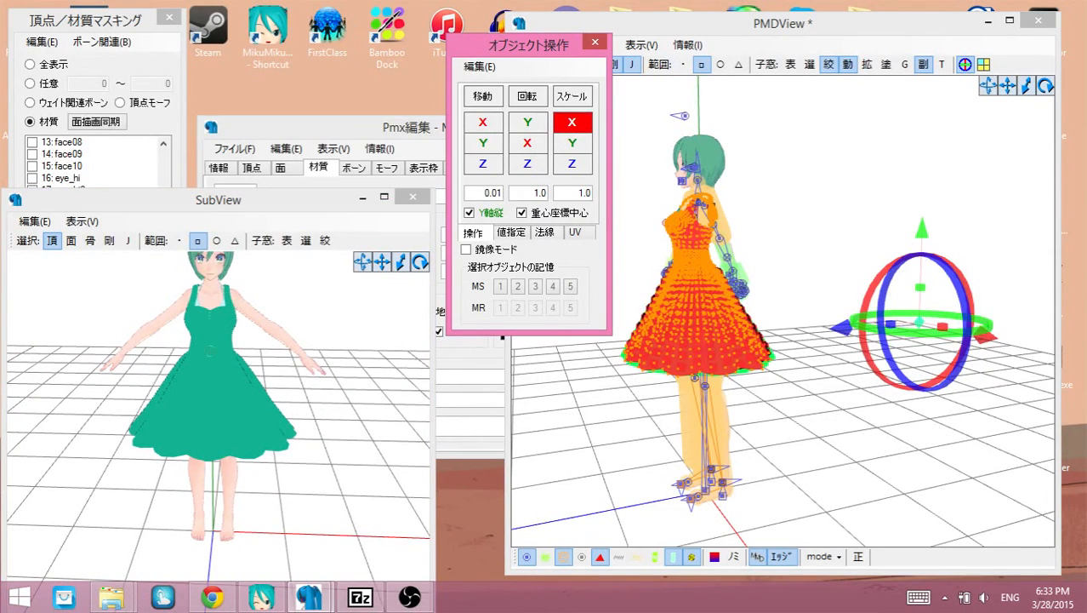
drag(572, 122, 561, 122)
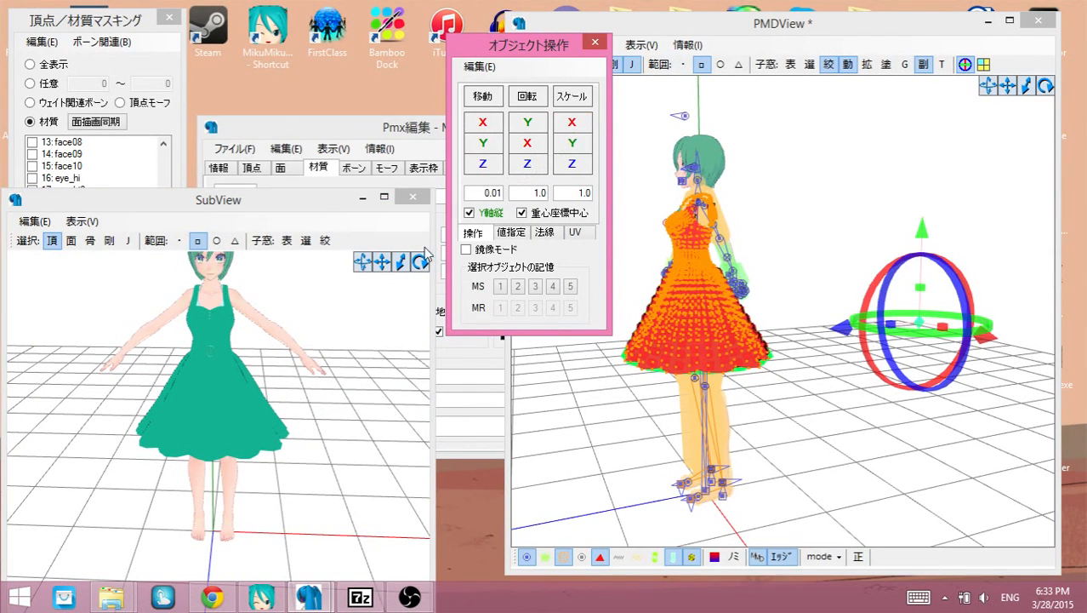
mouse_move(346, 361)
right_down()
mouse_move(254, 371)
mouse_move(345, 365)
right_up()
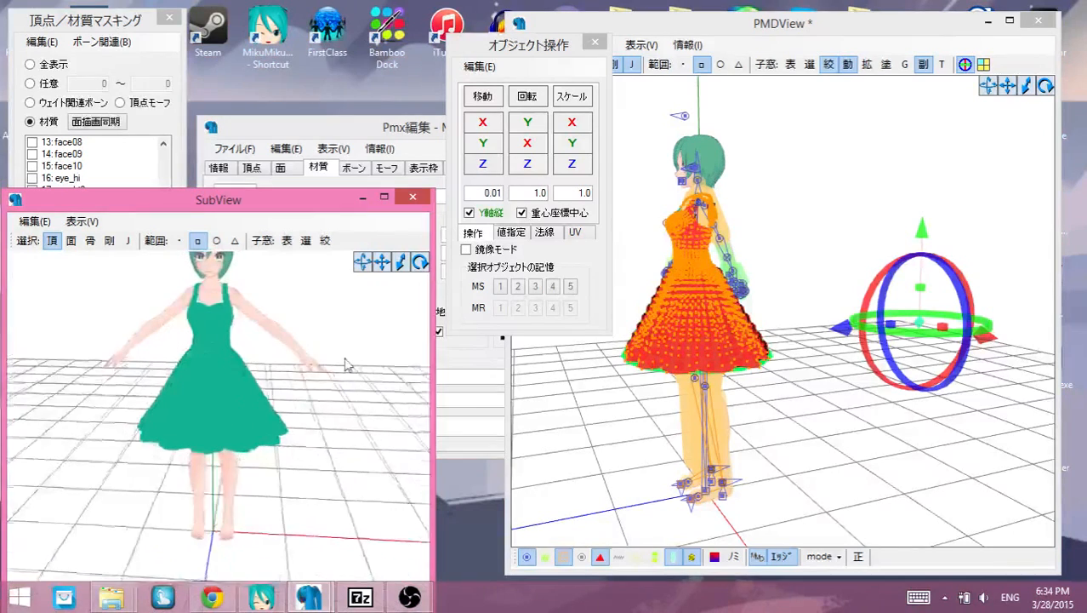
click(653, 429)
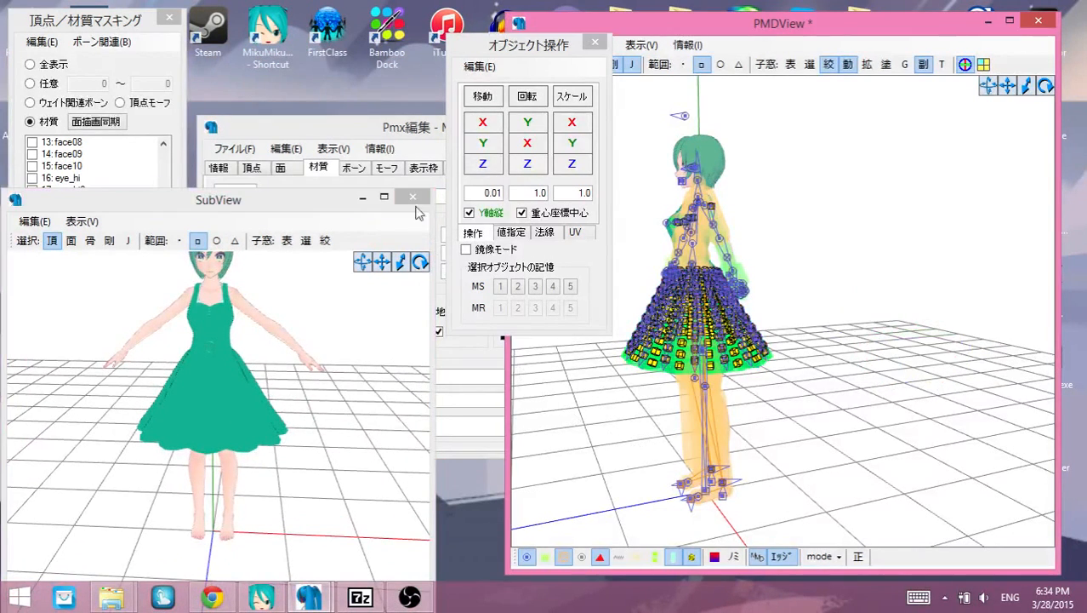
Step: Save the combined model under the new name Miku Base2a.pmx in the TDA Miku Base folder
click(382, 129)
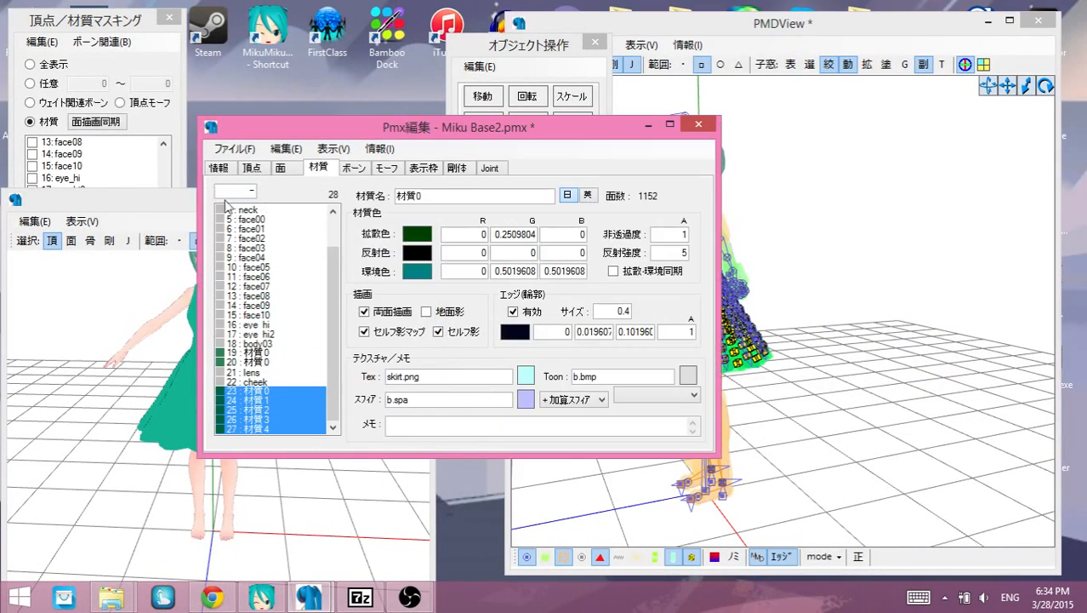
click(243, 151)
click(280, 211)
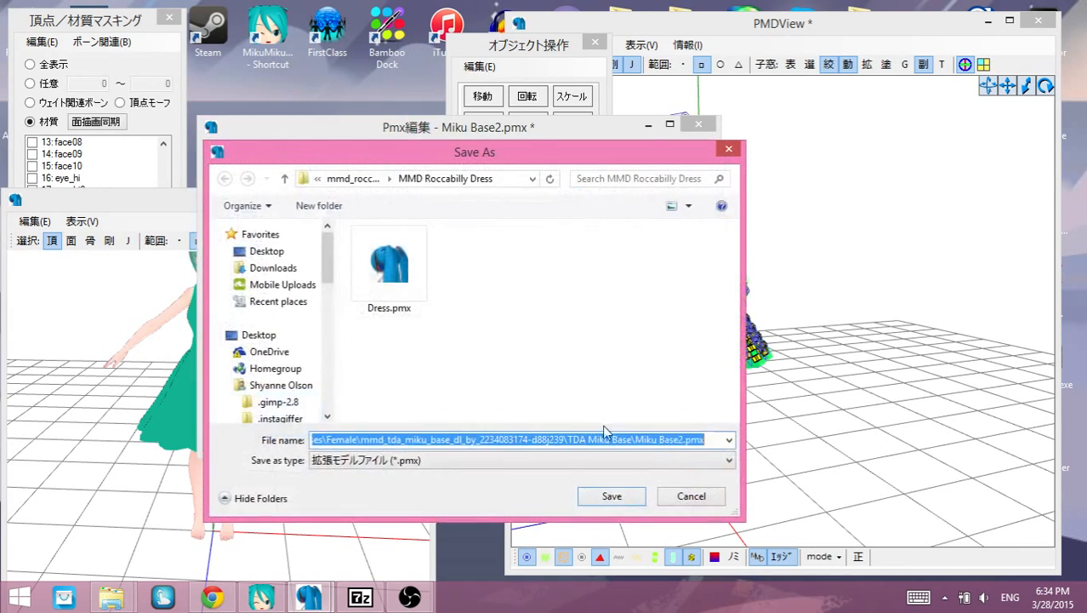
click(693, 440)
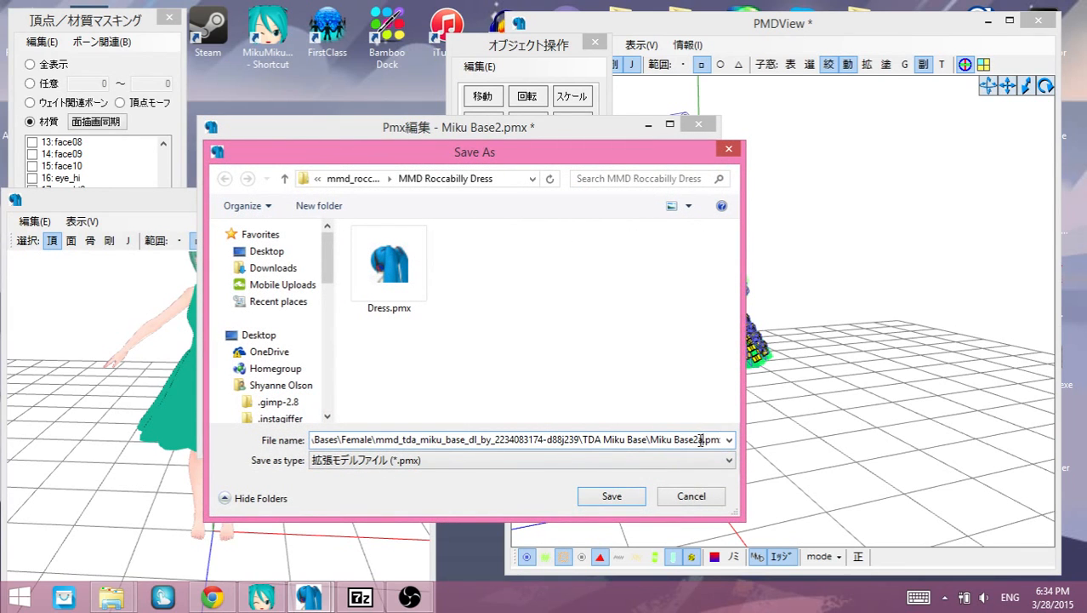
text(a)
key(Return)
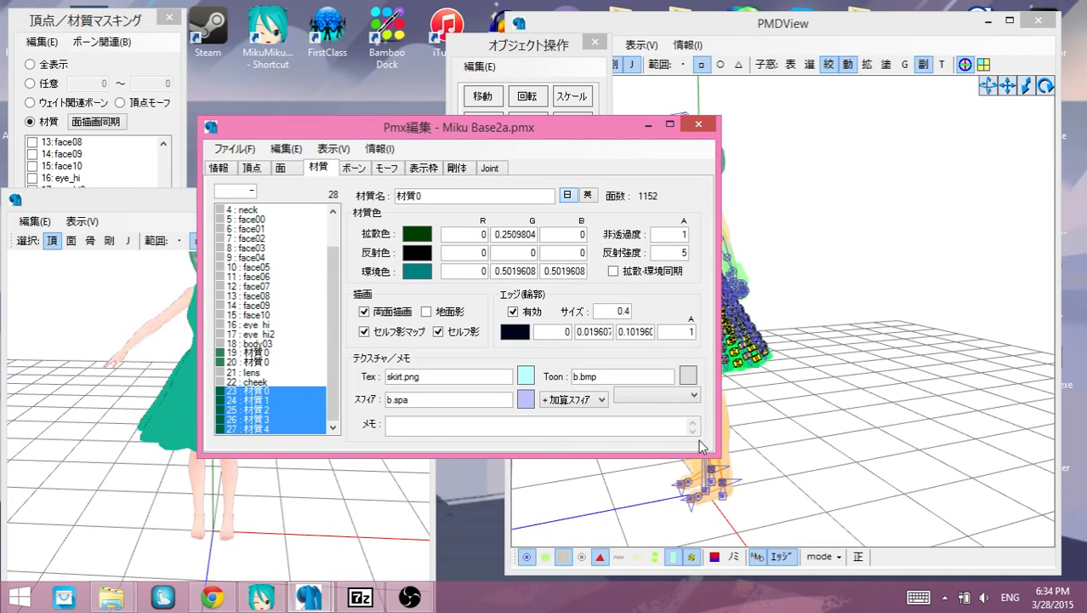
Step: Switch to MikuMikuDance
click(271, 599)
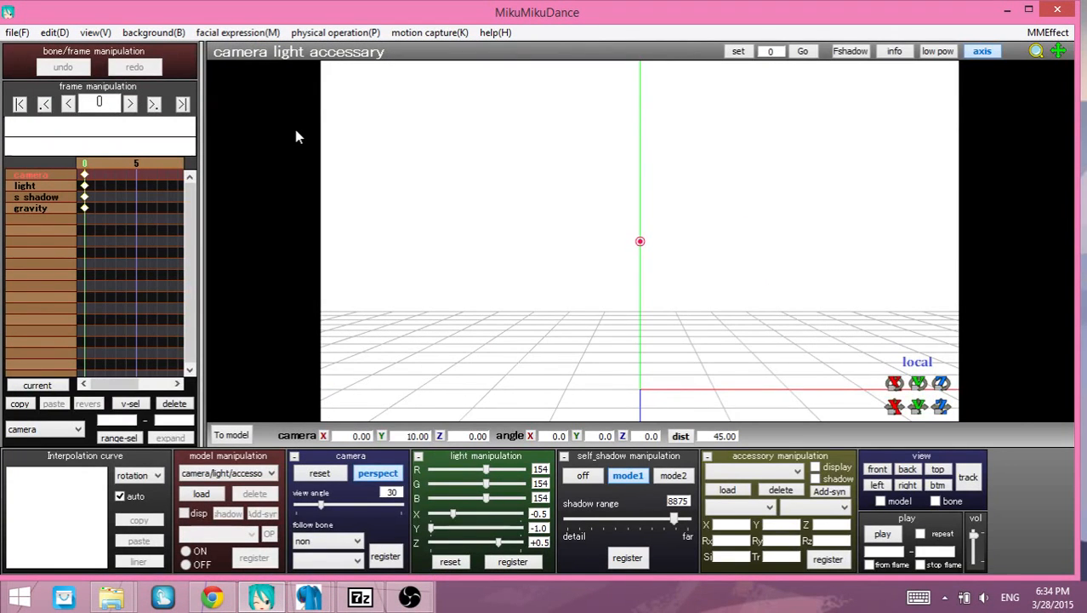
click(200, 494)
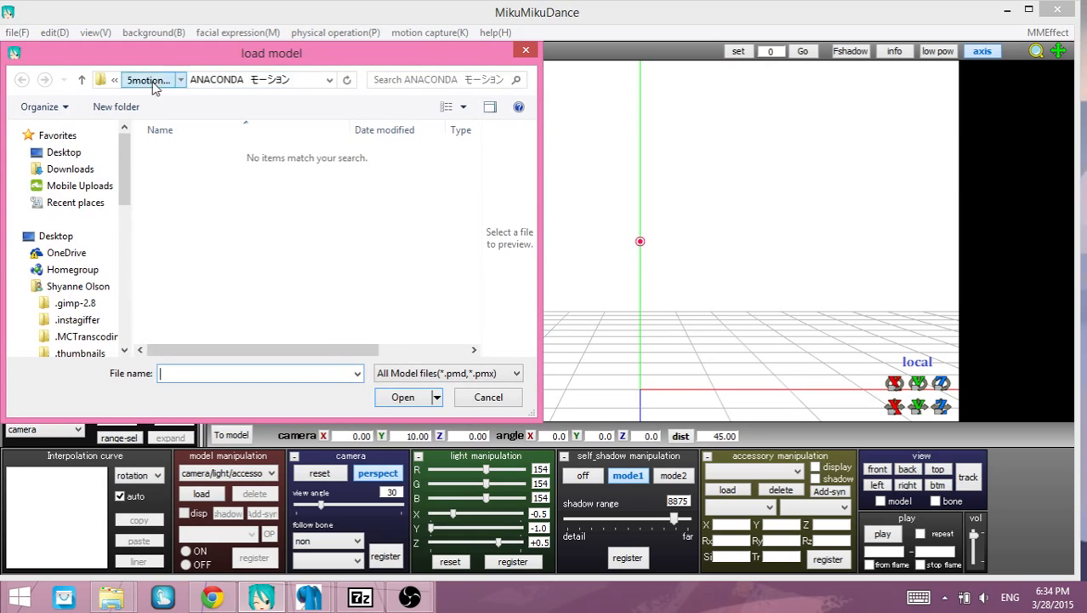
click(153, 83)
click(490, 399)
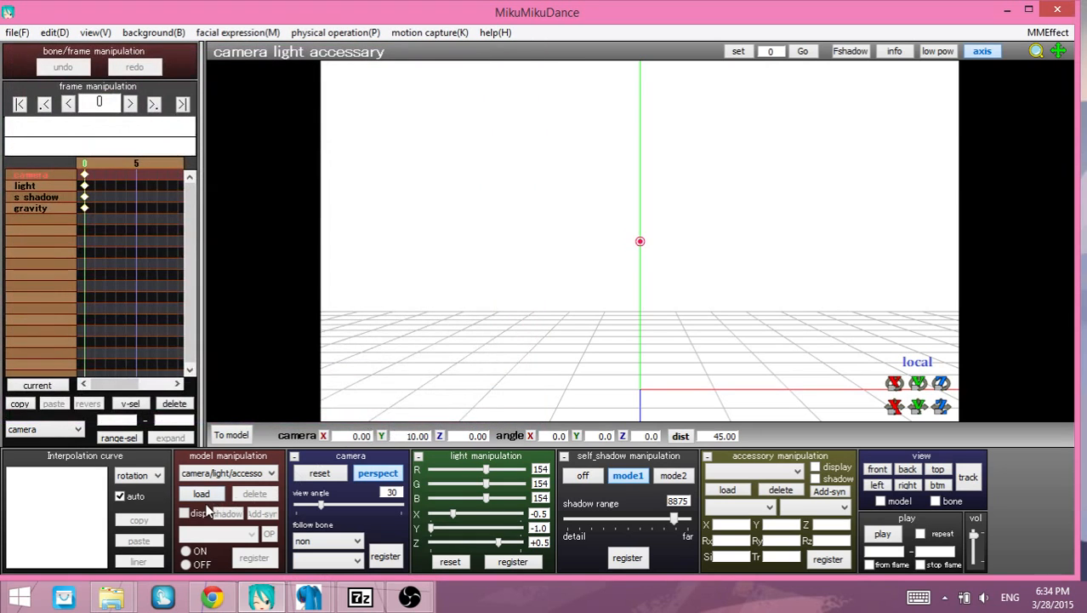
Step: Start loading a model and browse up from the motion folder to the Documents folder
click(199, 496)
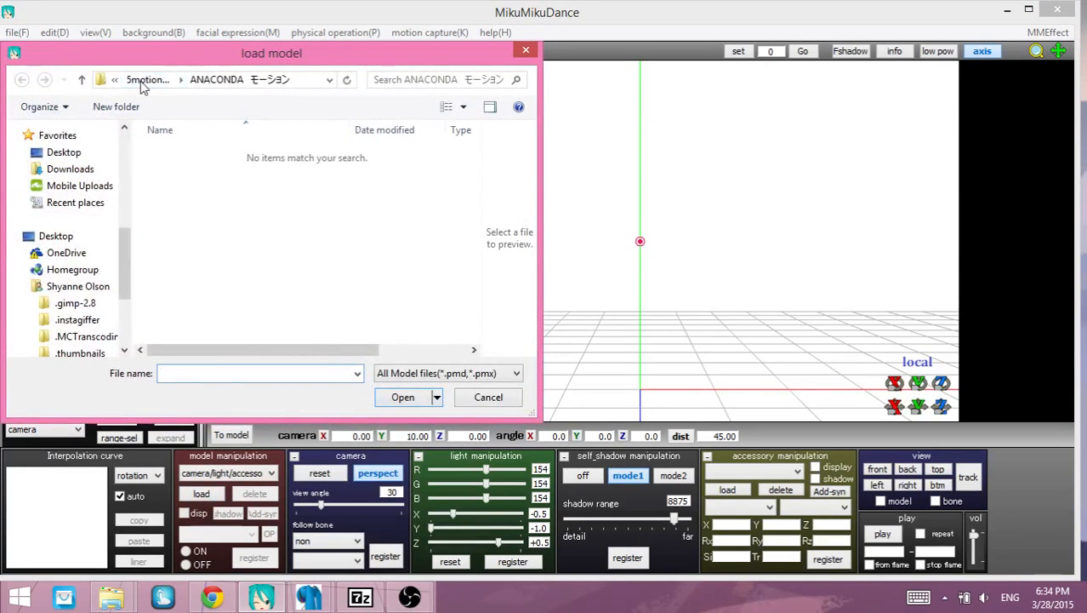
click(142, 80)
click(142, 80)
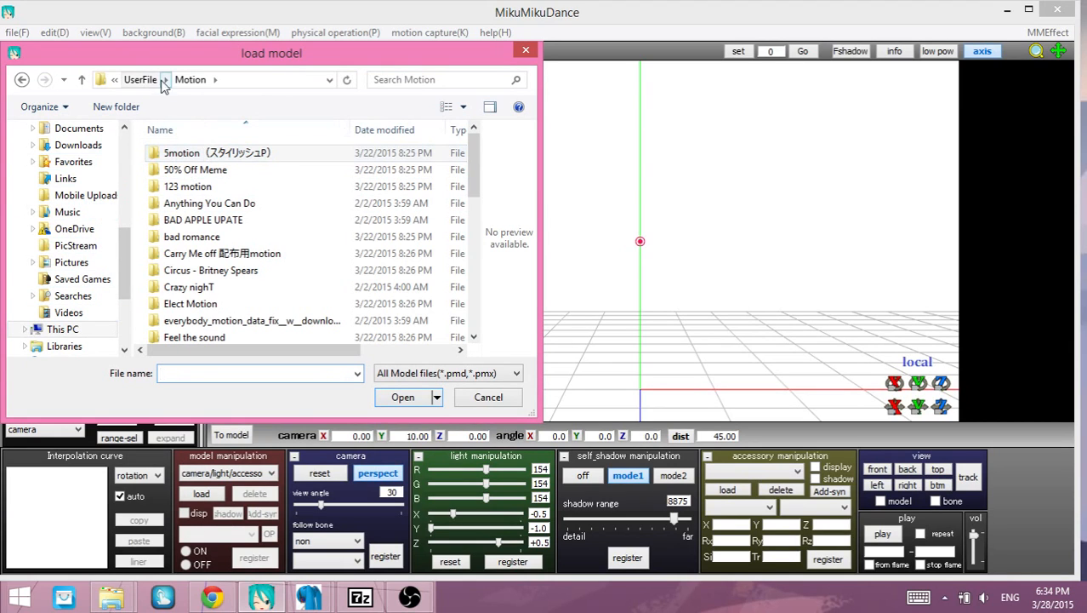
click(132, 81)
click(193, 156)
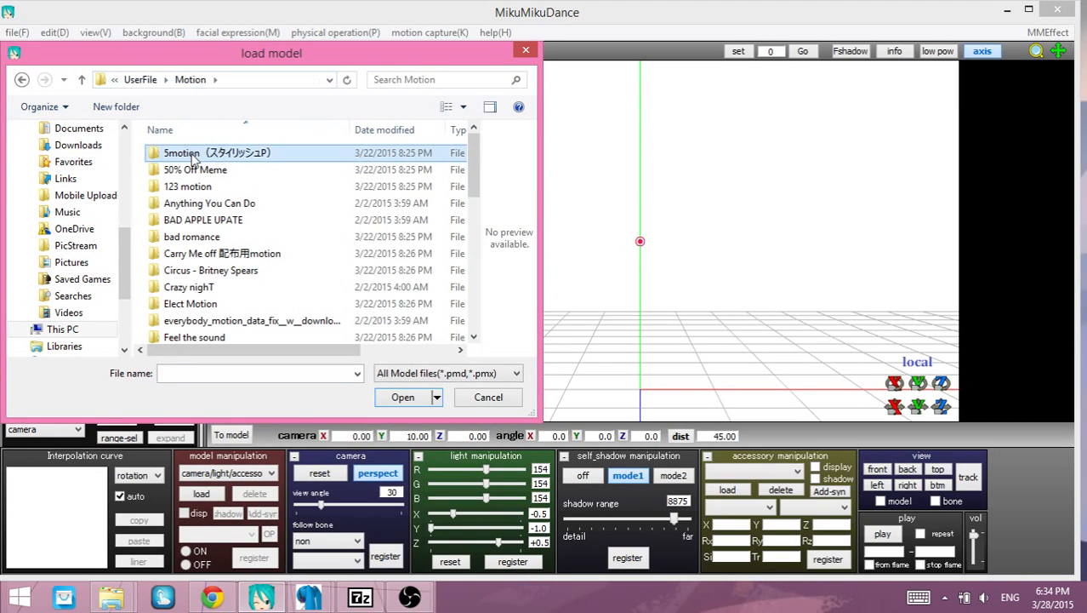
click(153, 79)
click(146, 81)
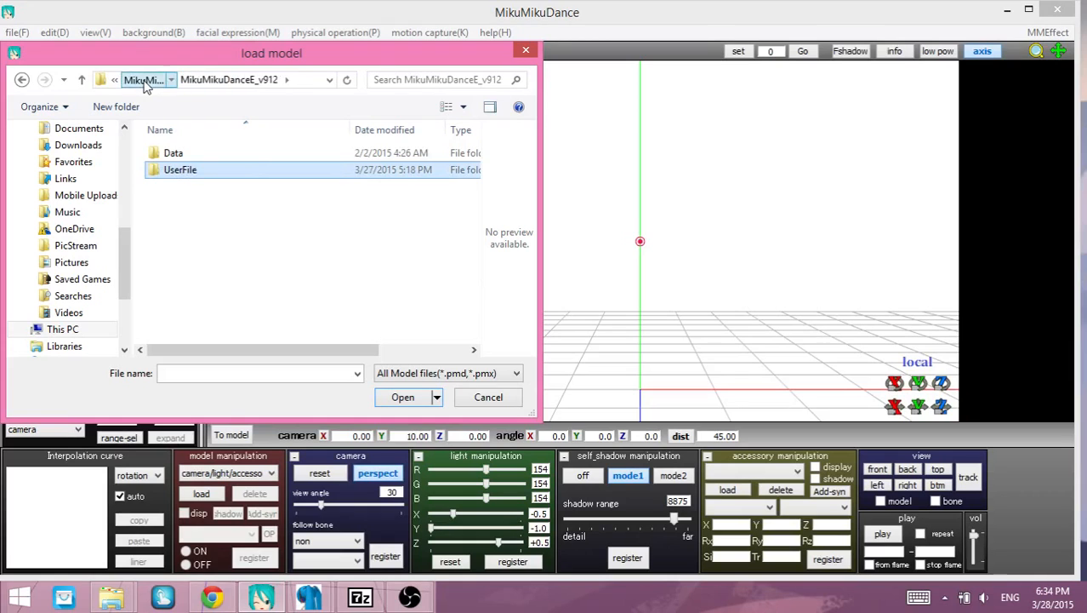
click(145, 80)
click(143, 79)
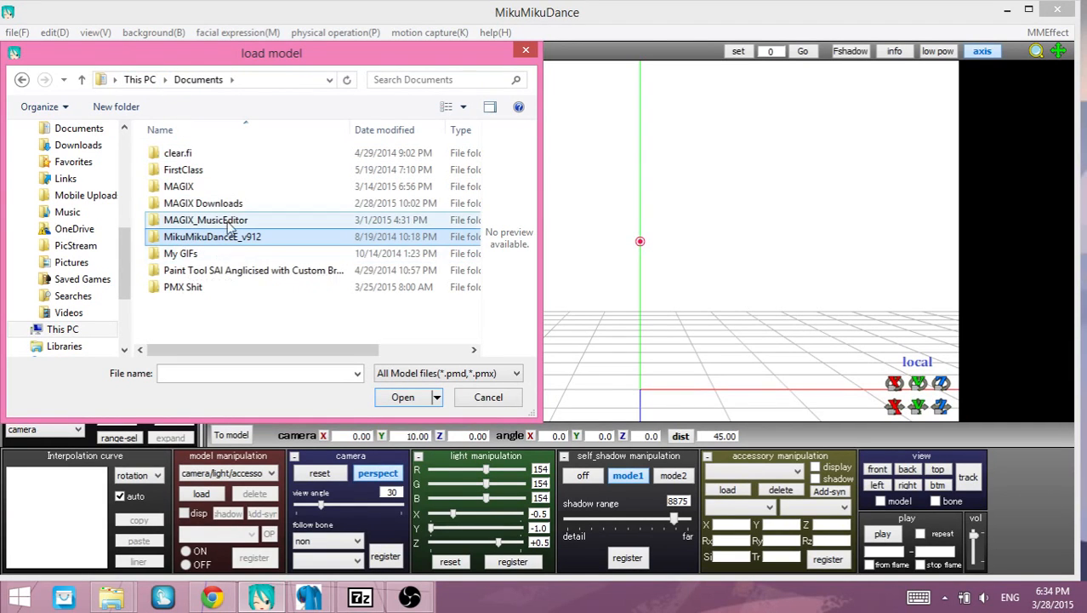
Step: Load the model Miku Base2a.pmx from the TDA Miku Base folder under PMX Shit, Bases, Female
click(192, 287)
double_click(194, 287)
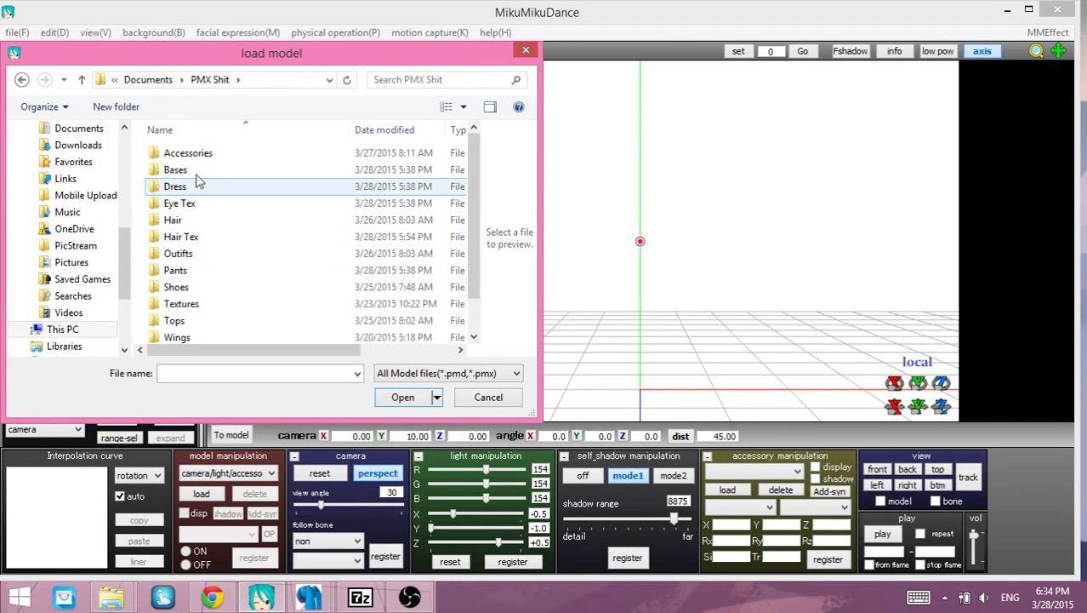
double_click(194, 169)
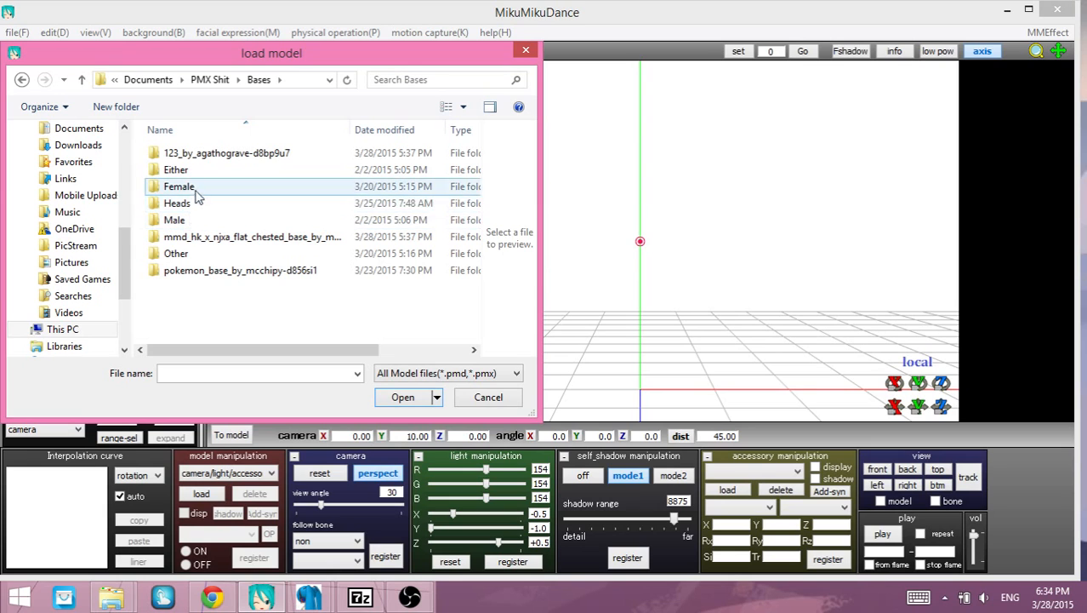
double_click(194, 187)
click(219, 257)
double_click(219, 256)
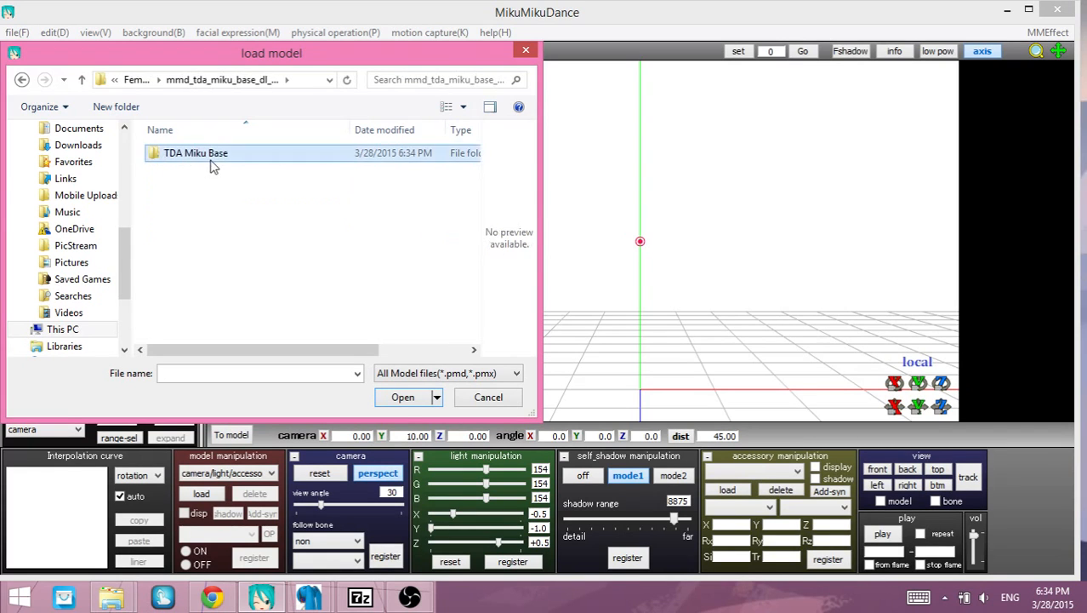
double_click(196, 153)
click(204, 236)
click(202, 239)
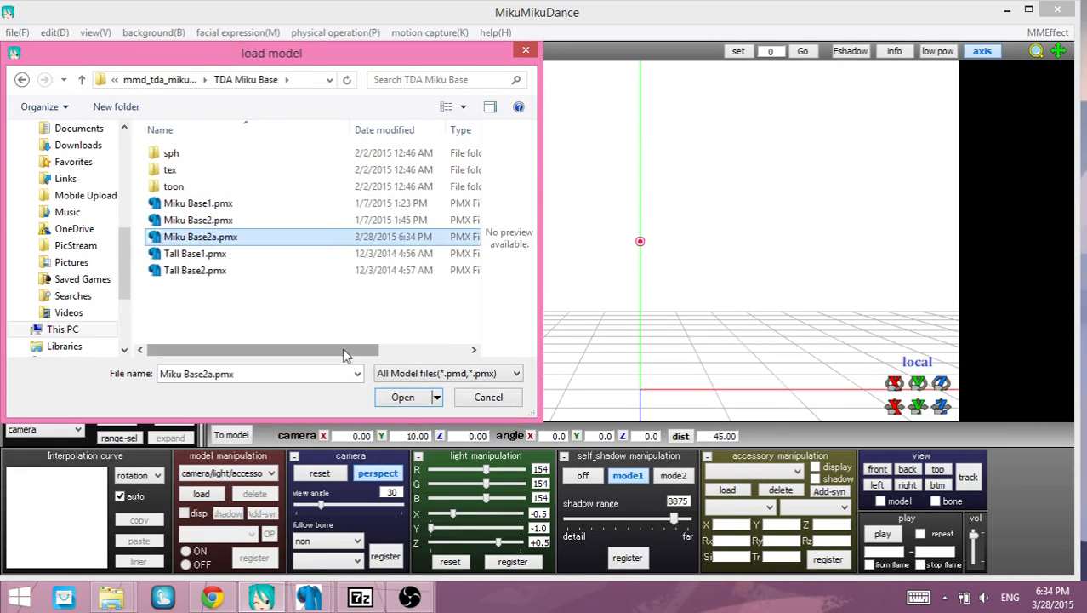
click(401, 397)
click(561, 359)
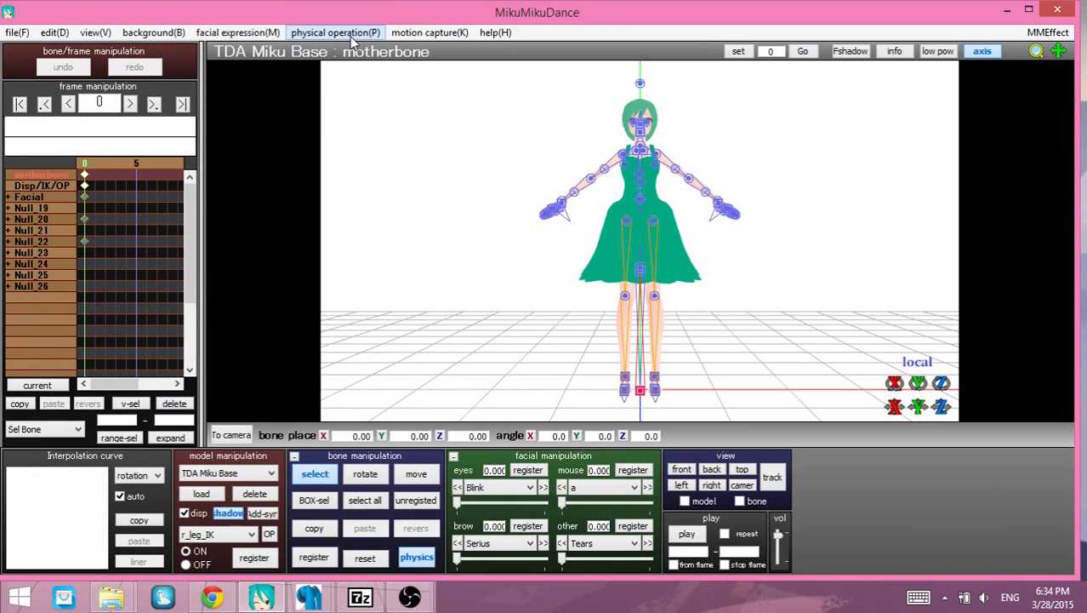
Step: Change the physical operation setting for the loaded TDA Miku Base model
click(353, 34)
click(453, 173)
right_drag(799, 292, 719, 298)
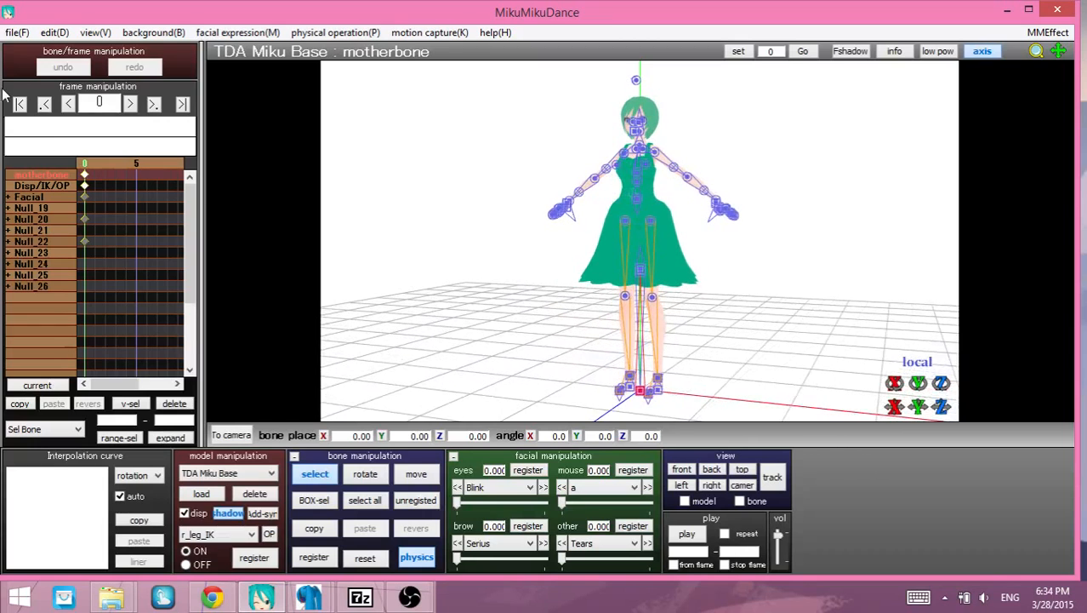
Step: Load the motion data file PONPONPON.vmd from the UserFile Motion folder onto the model
click(17, 32)
click(68, 208)
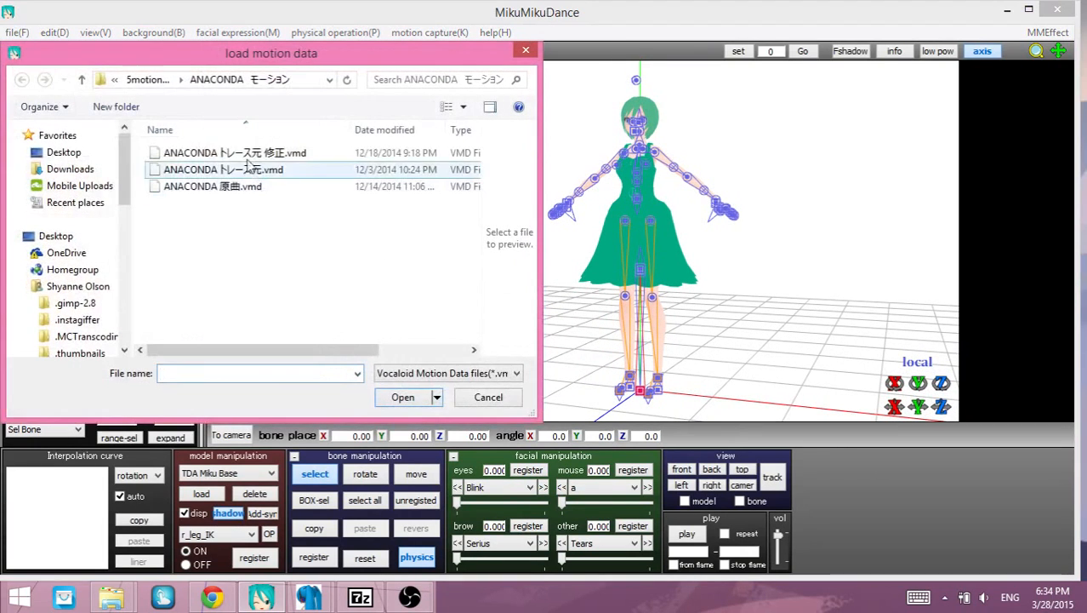
click(132, 79)
click(136, 79)
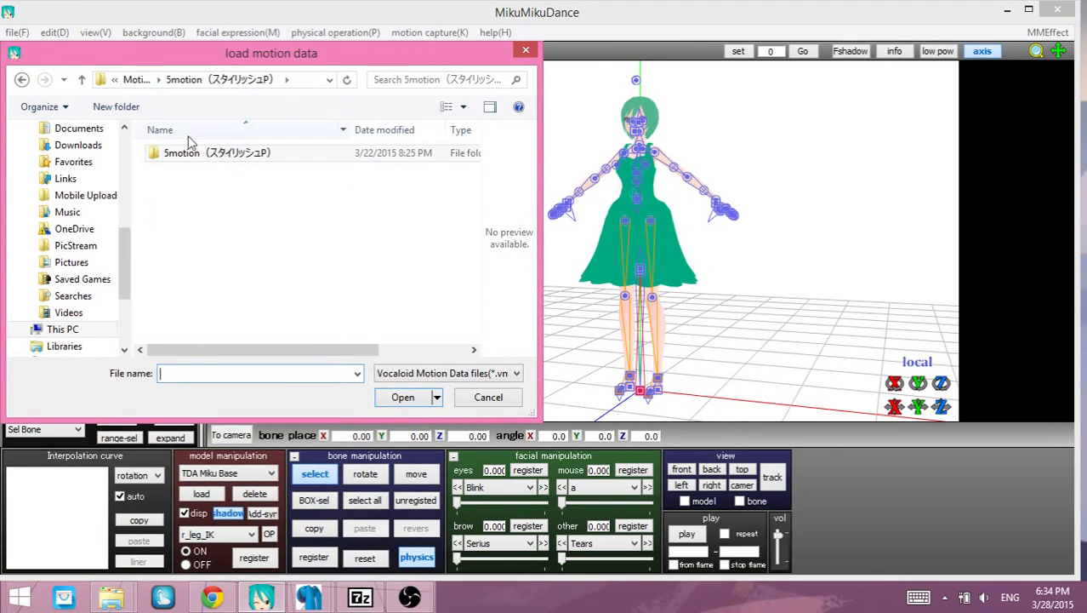
click(129, 84)
drag(472, 153, 485, 317)
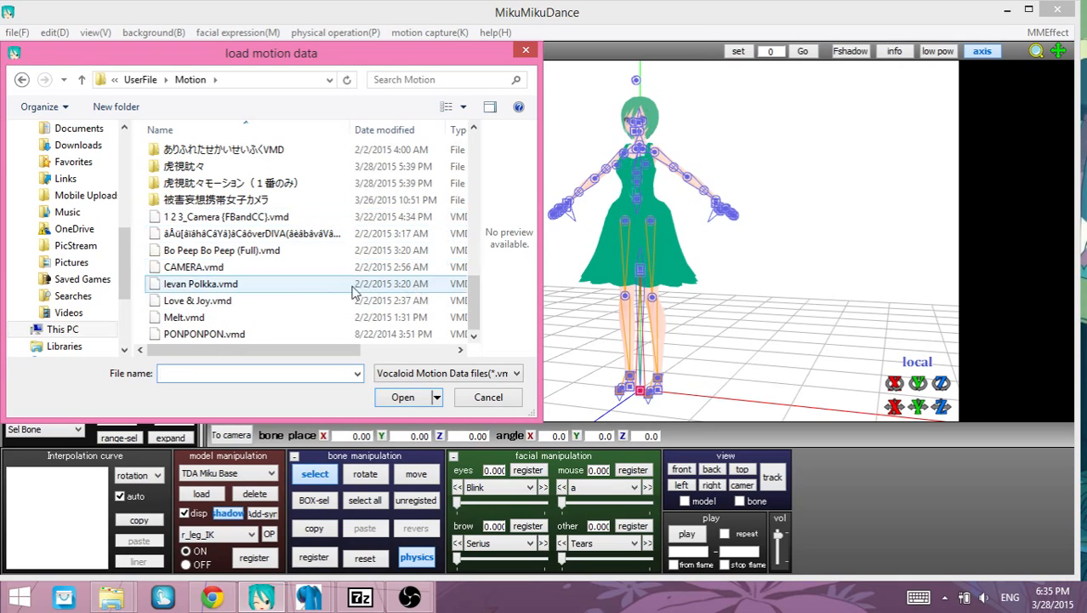
click(236, 337)
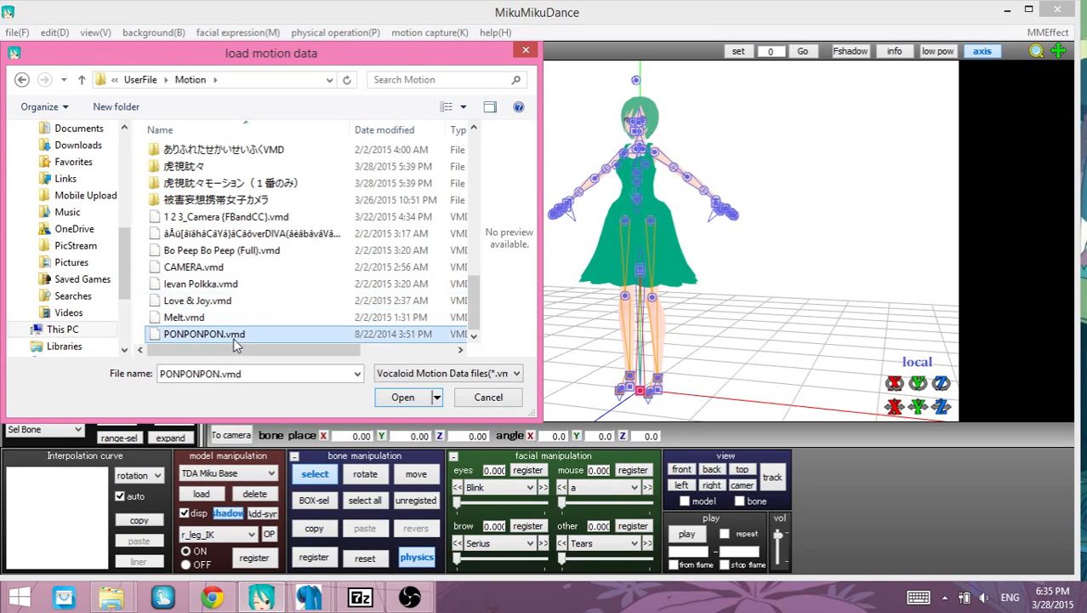
click(402, 400)
click(559, 358)
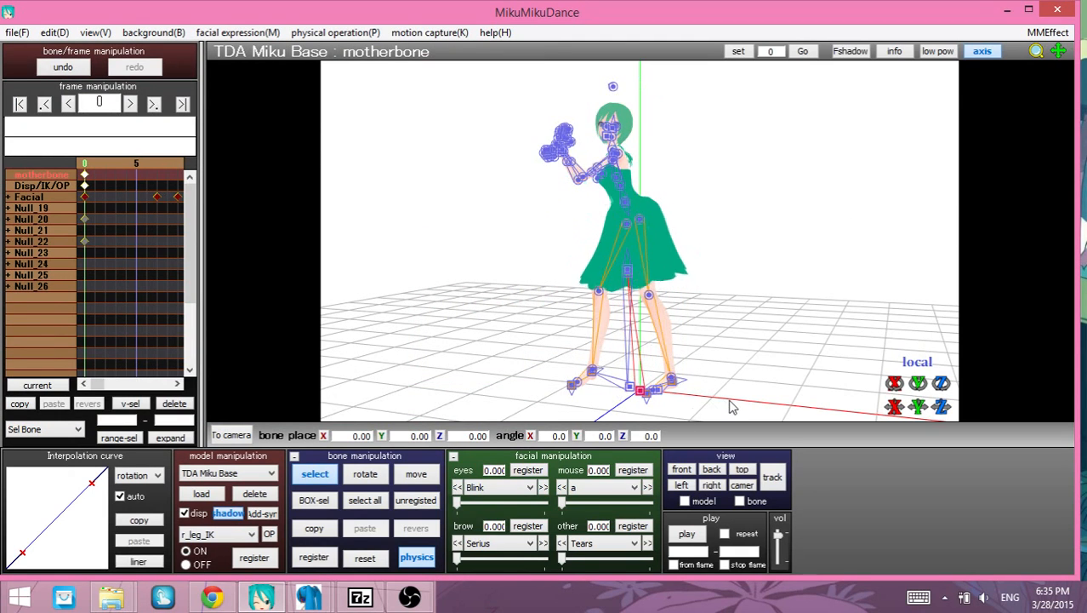
Step: Play the motion and examine from several angles how the dress moves with the body
right_drag(696, 368, 759, 308)
click(692, 534)
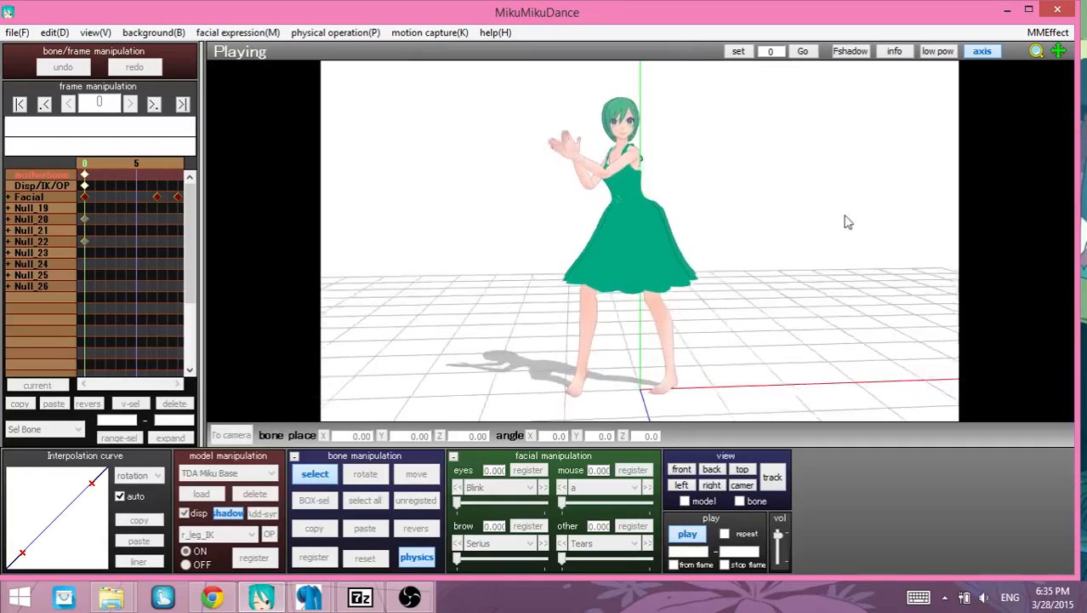
right_drag(864, 219, 630, 216)
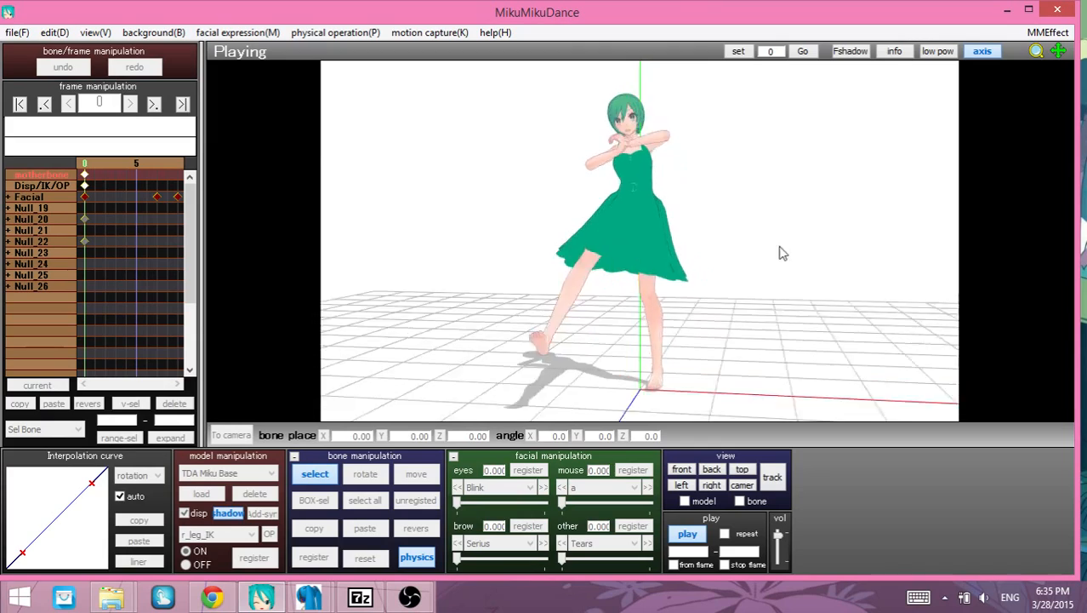
right_drag(779, 250, 817, 253)
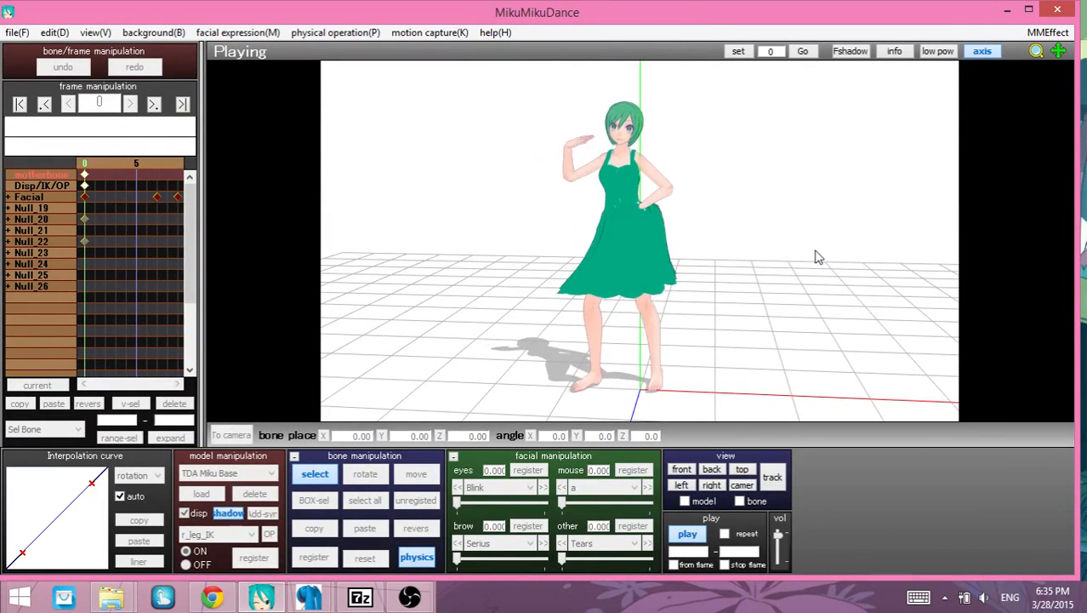